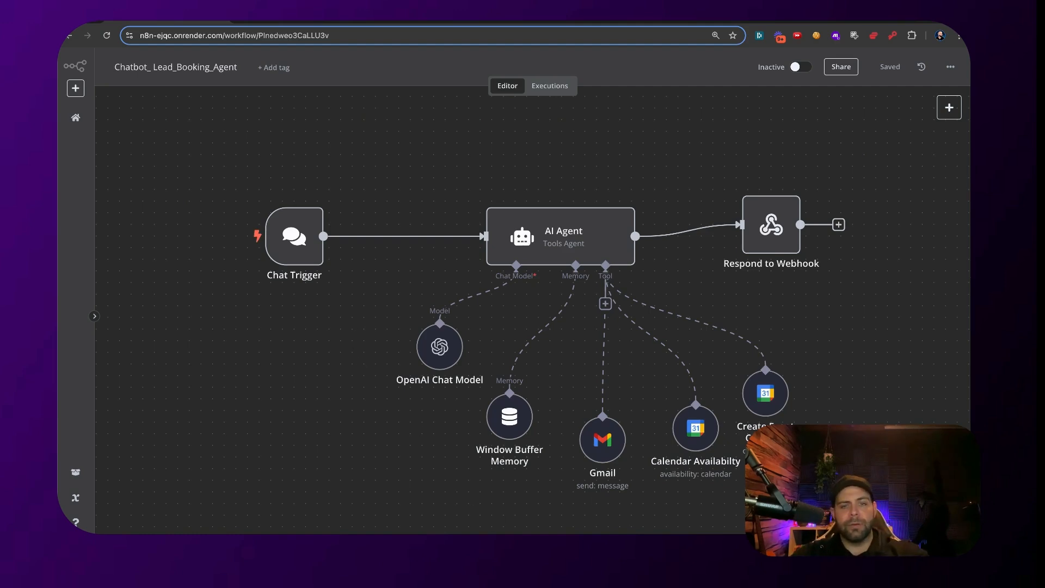
- Open the workflow's test chat and send the message "Hi" to the booking agent
left_click(533, 549)
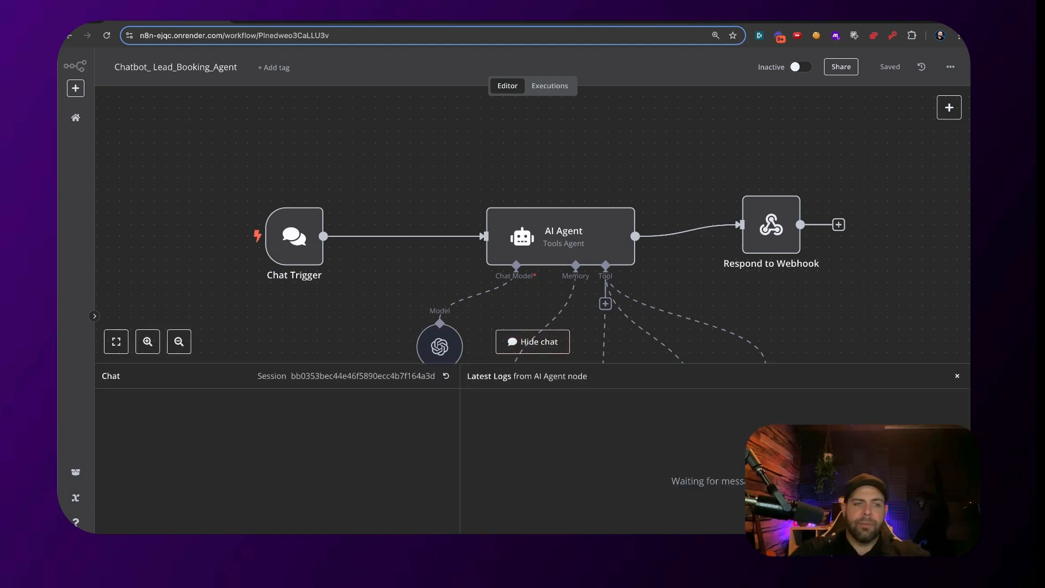
type("Hi")
key("Return")
scroll(395, 351, "down", 2)
scroll(395, 350, "down", 3)
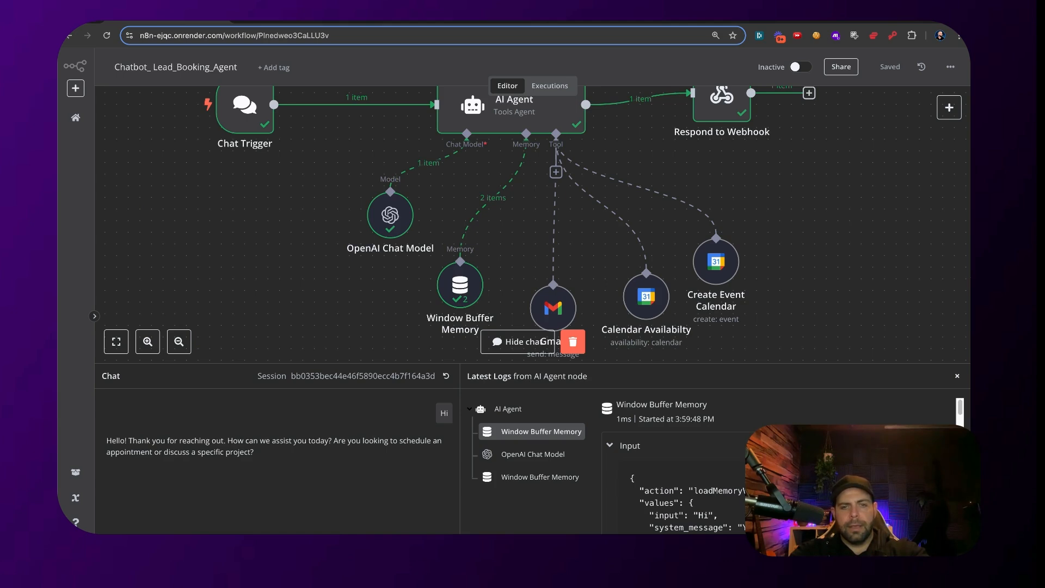
- Ask for a Tuesday 2pm appointment about building an AI chatbot for the website, and supply the customer's name, e-mail and company
left_click(420, 537)
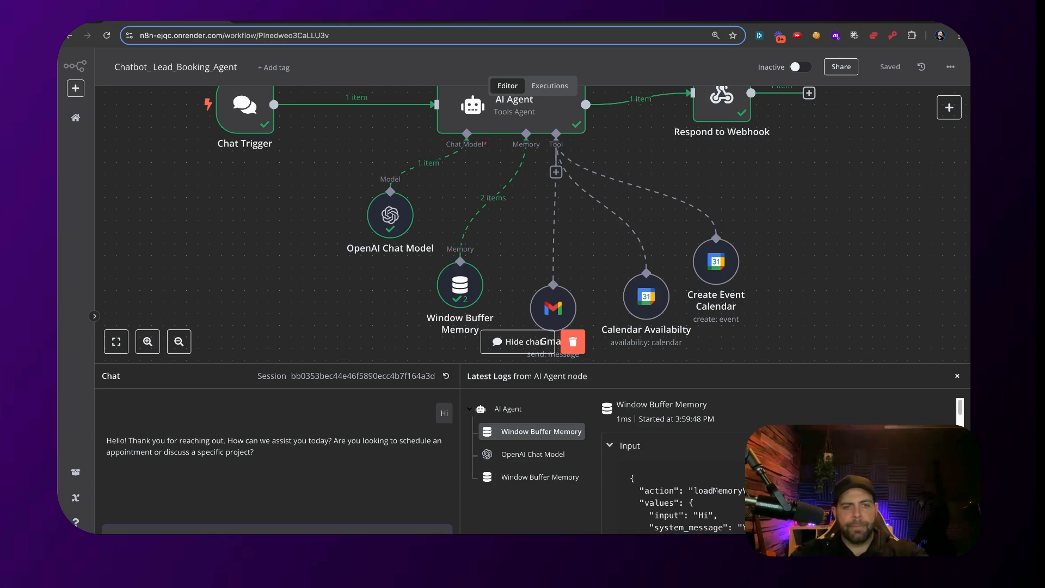
key("Return")
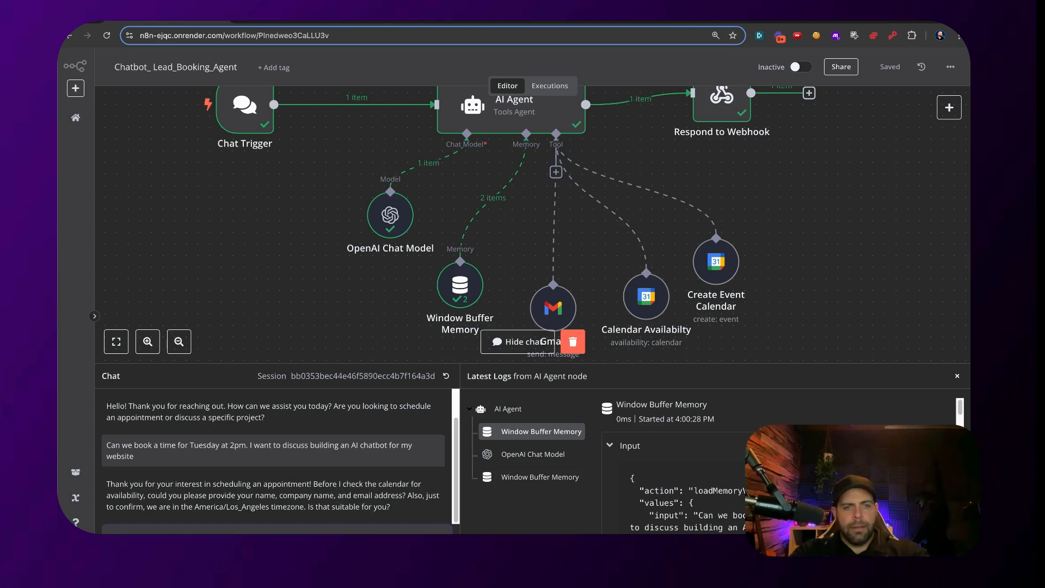
key("Return")
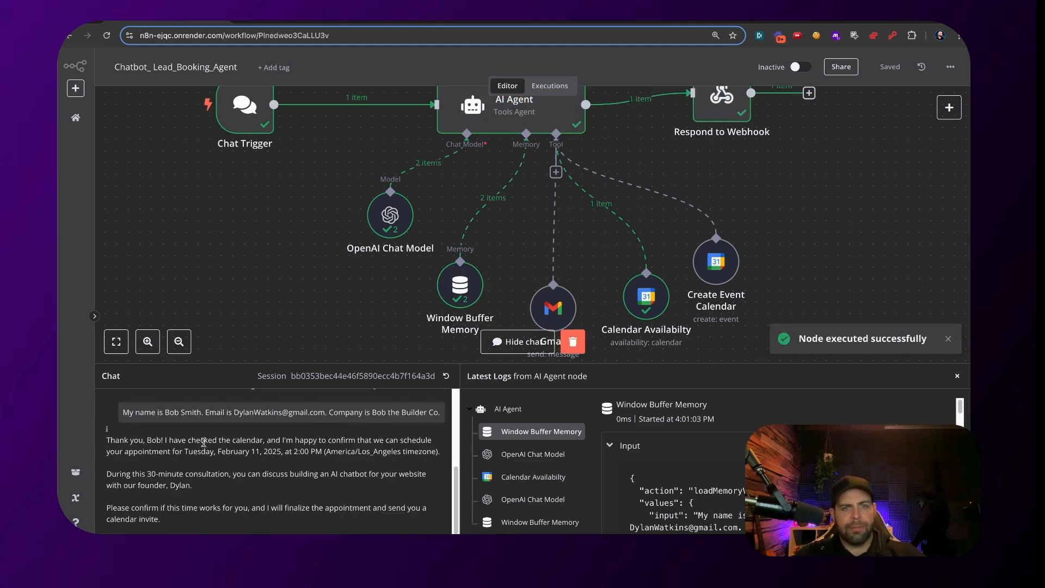
left_click_drag(204, 441, 203, 453)
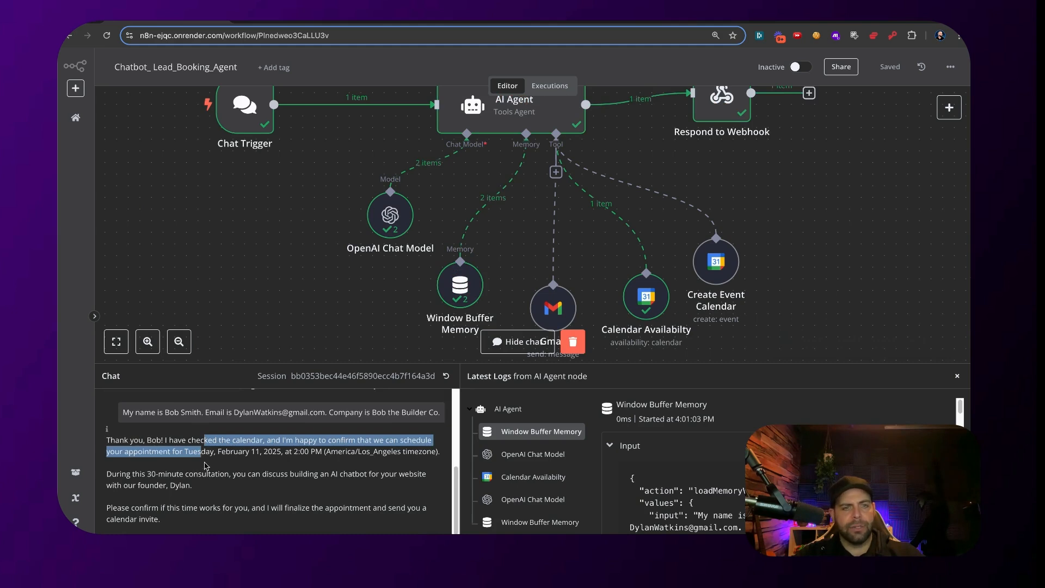
left_click(229, 479)
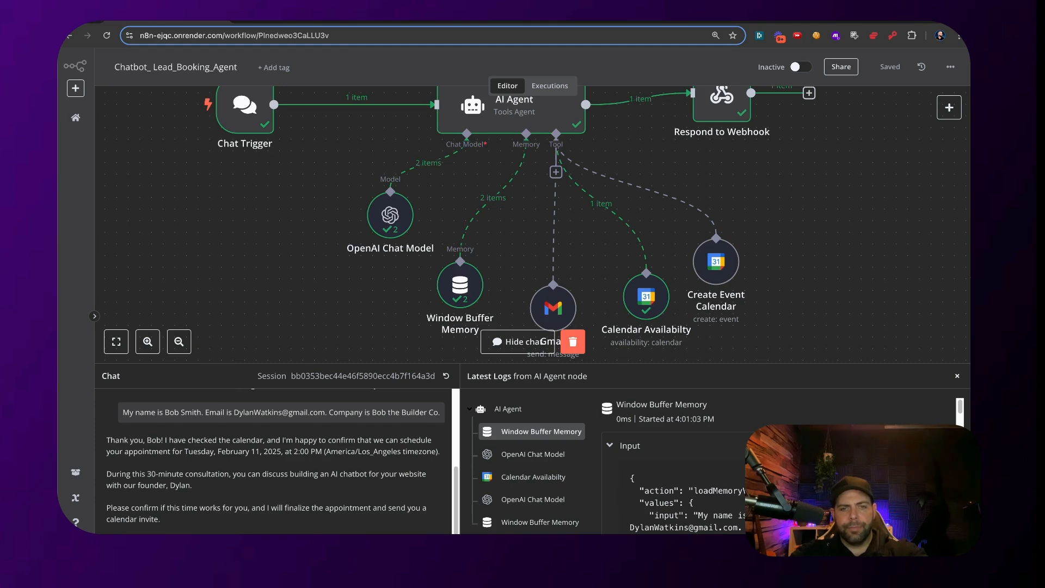
- Send the chat reply "Yes can you book that time and send me an email with the details" and review the agent's answer
key("Return")
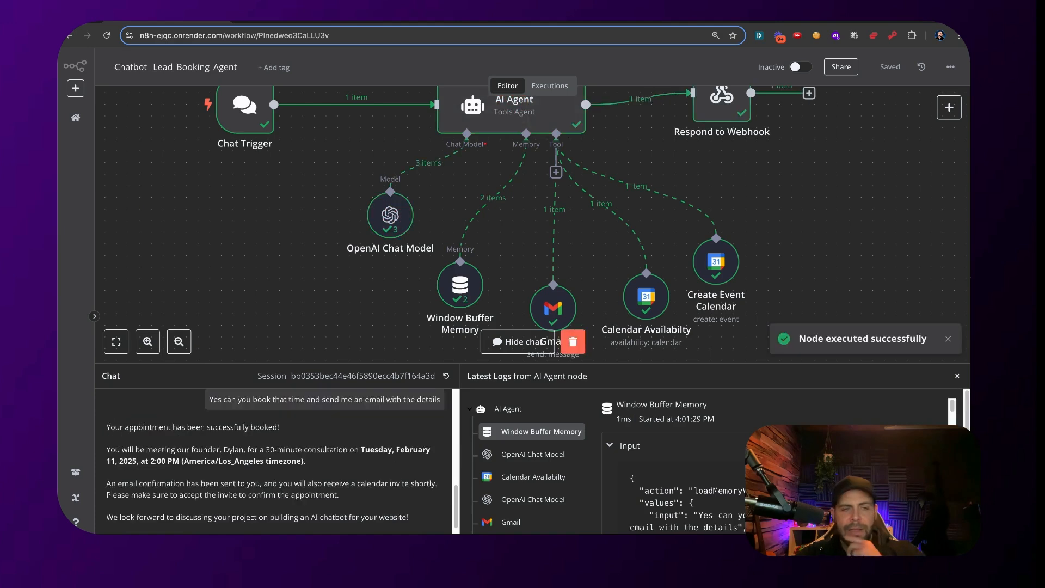
left_click_drag(188, 428, 283, 458)
left_click(283, 459)
left_click_drag(140, 450, 273, 527)
scroll(254, 473, "down", 1)
scroll(254, 474, "down", 1)
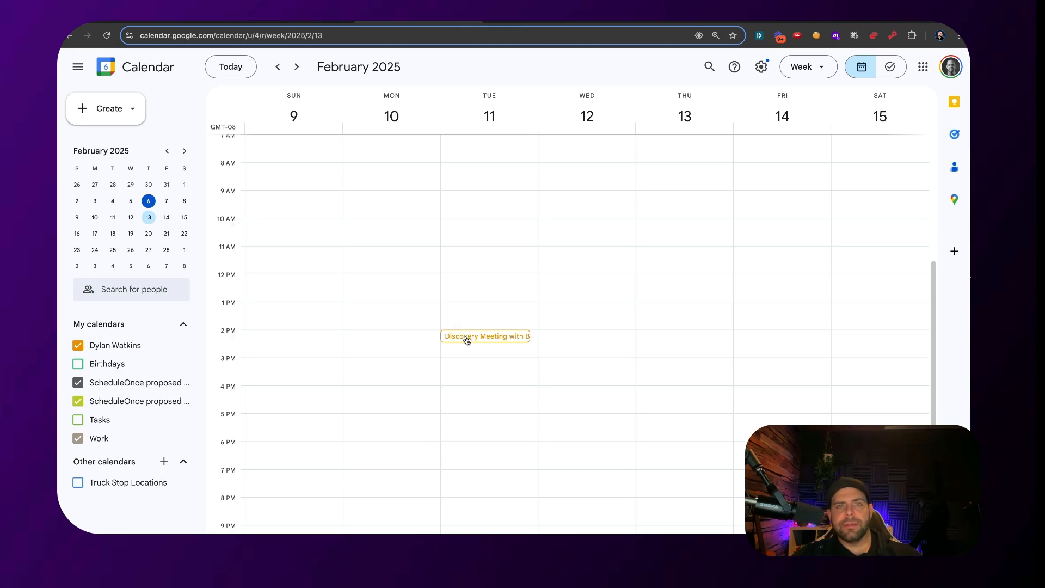
- Check the title, time, company and reason of the Tuesday, February 11 discovery meeting in Google Calendar
left_click(467, 340)
left_click_drag(223, 229, 388, 241)
left_click_drag(254, 316, 326, 317)
left_click_drag(244, 338, 283, 363)
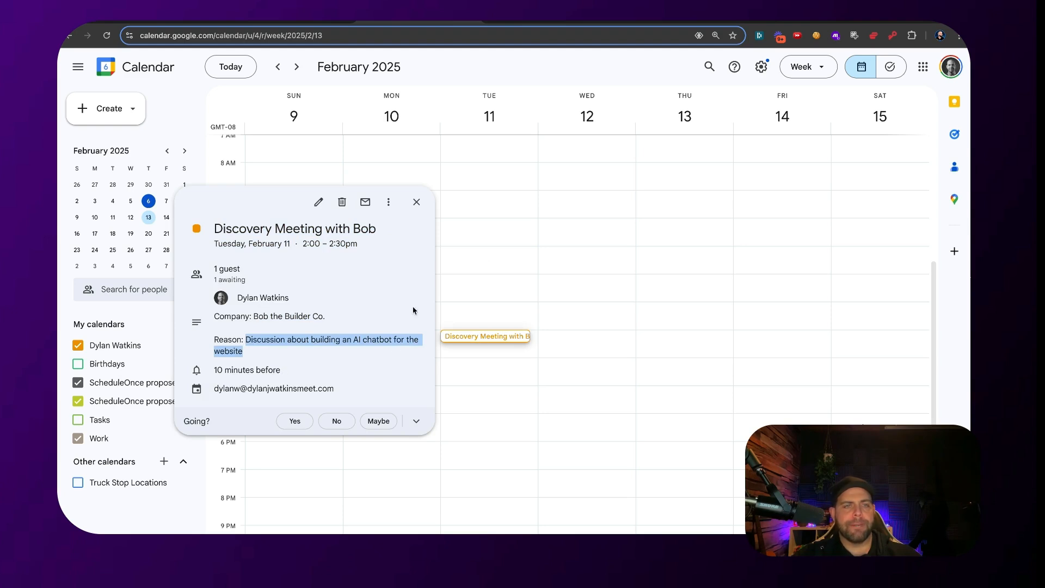
left_click(481, 238)
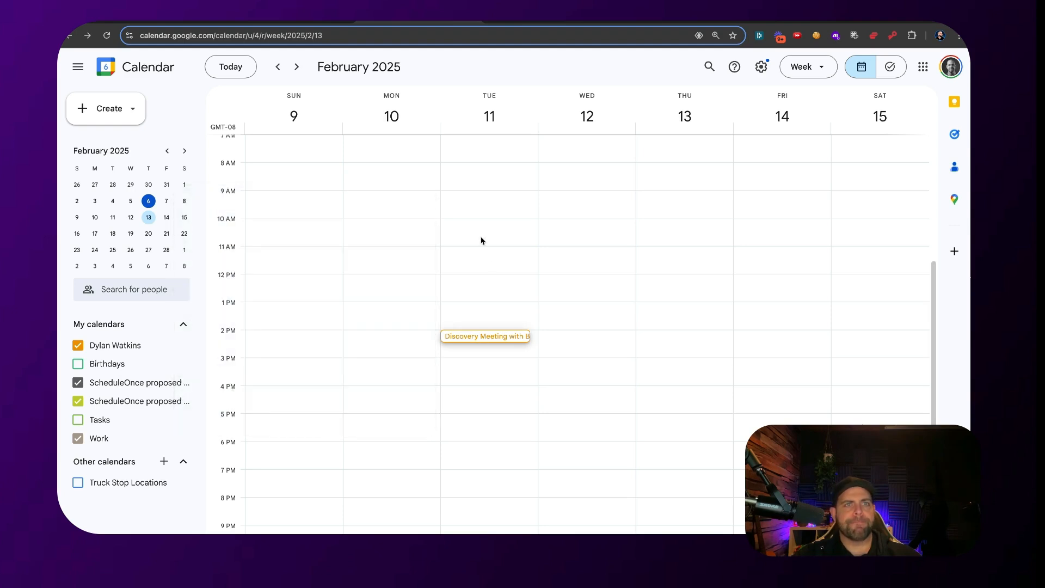
- Switch to Gmail to read the appointment confirmation e-mail, and return to the n8n workflow to look over its nodes
left_click(314, 24)
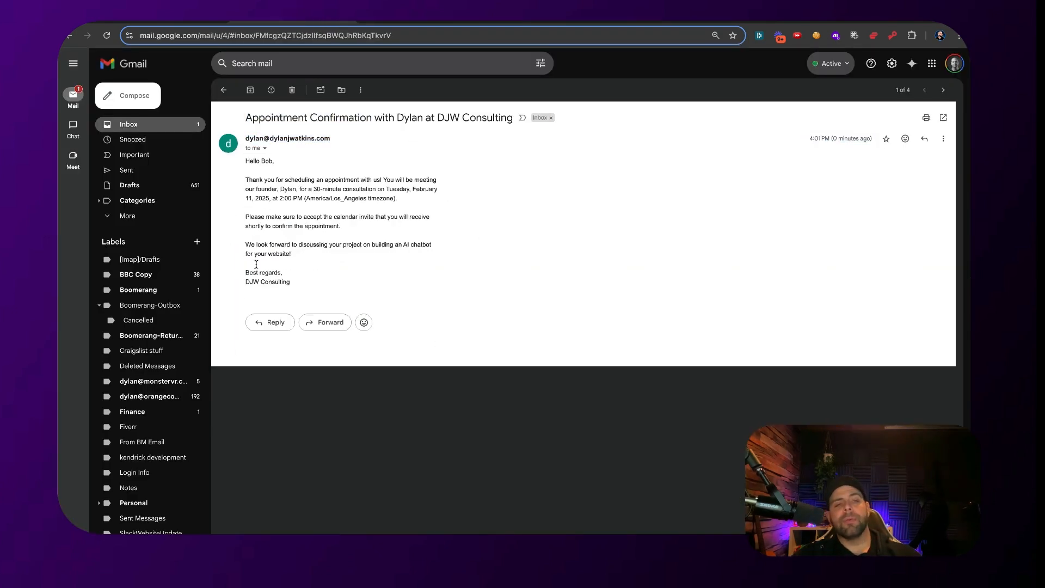
mouse_move(310, 286)
left_mouse_down()
mouse_move(253, 245)
mouse_move(248, 140)
mouse_move(256, 162)
left_mouse_up()
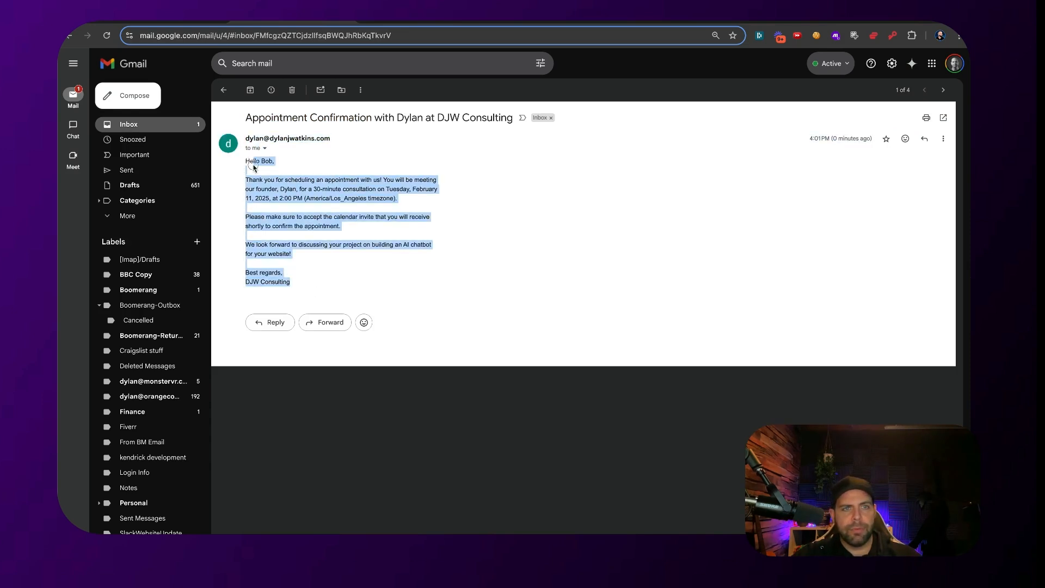
left_click(267, 198)
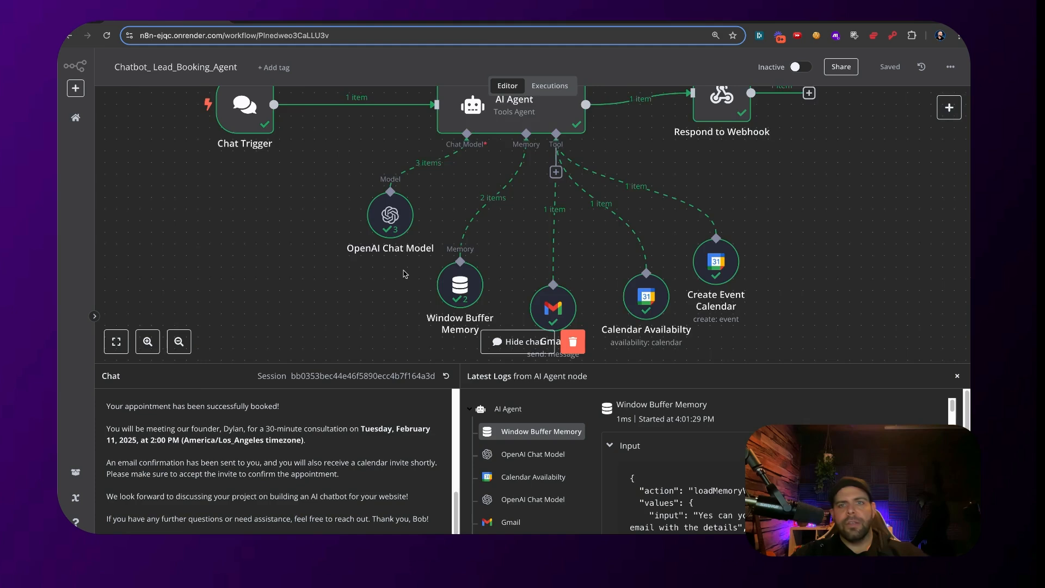
scroll(353, 334, "up", 2)
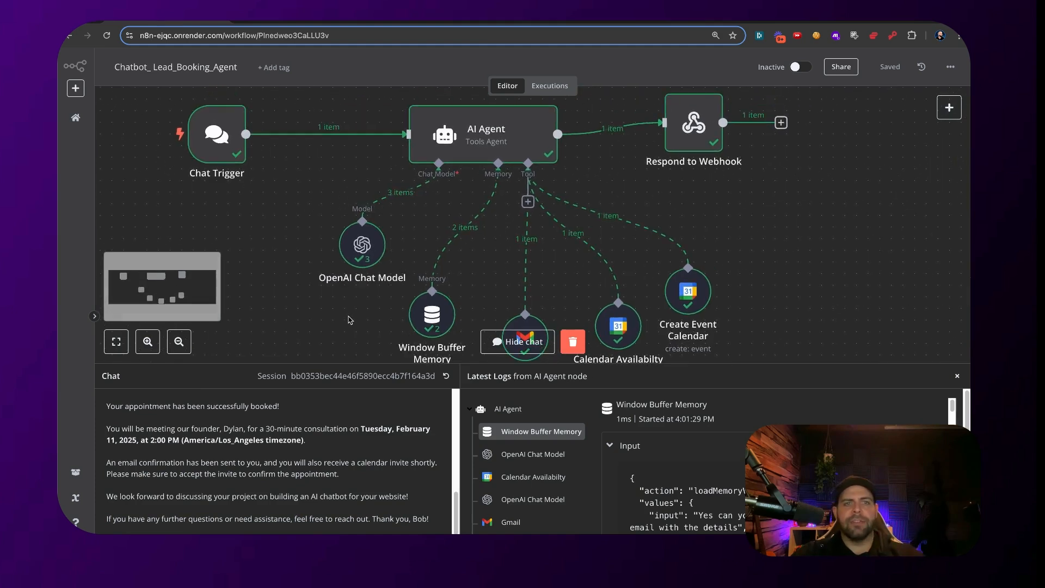
scroll(349, 317, "up", 3)
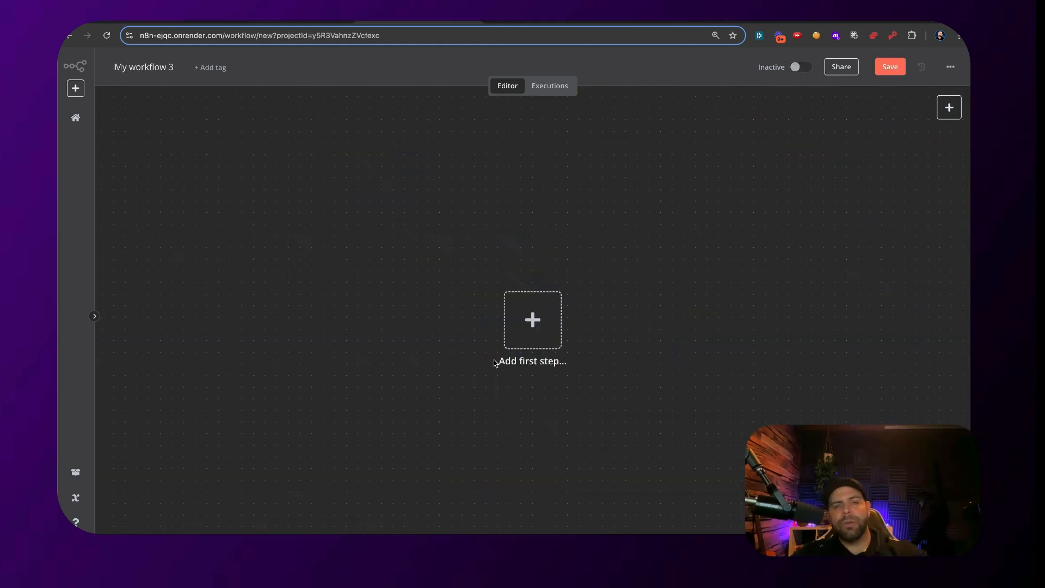
- Rename the new empty workflow as Chatbot_Lead_Booking_AI_Agent
left_click(149, 68)
triple_click(149, 66)
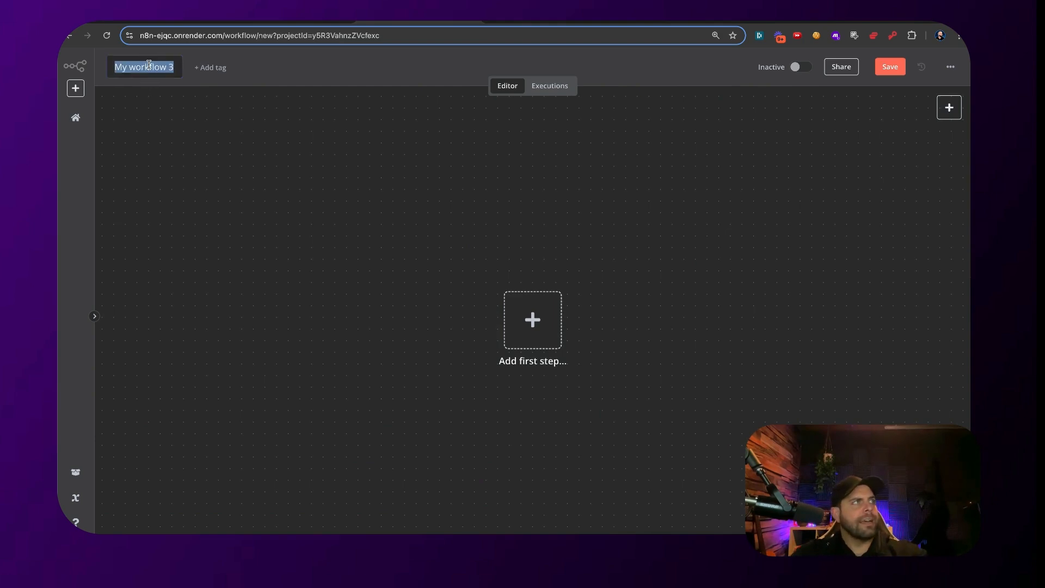
type("Chatbot")
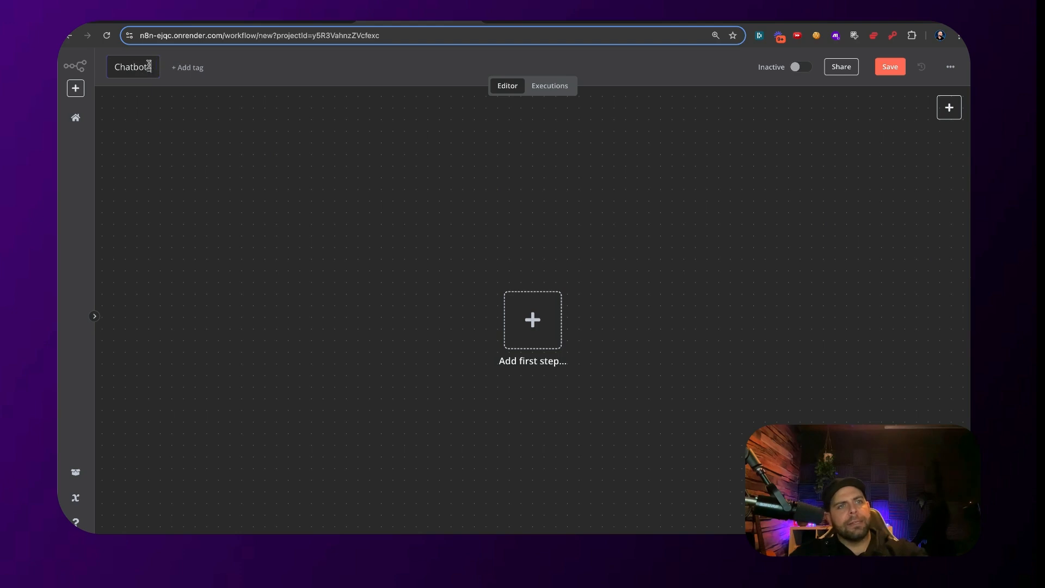
type("_Lead_Booking_")
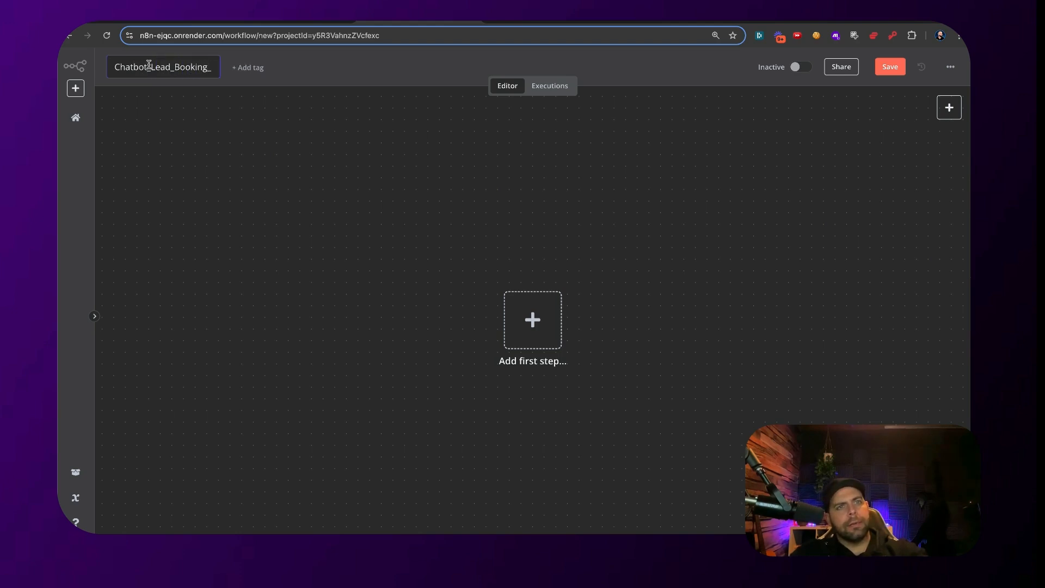
type("AI")
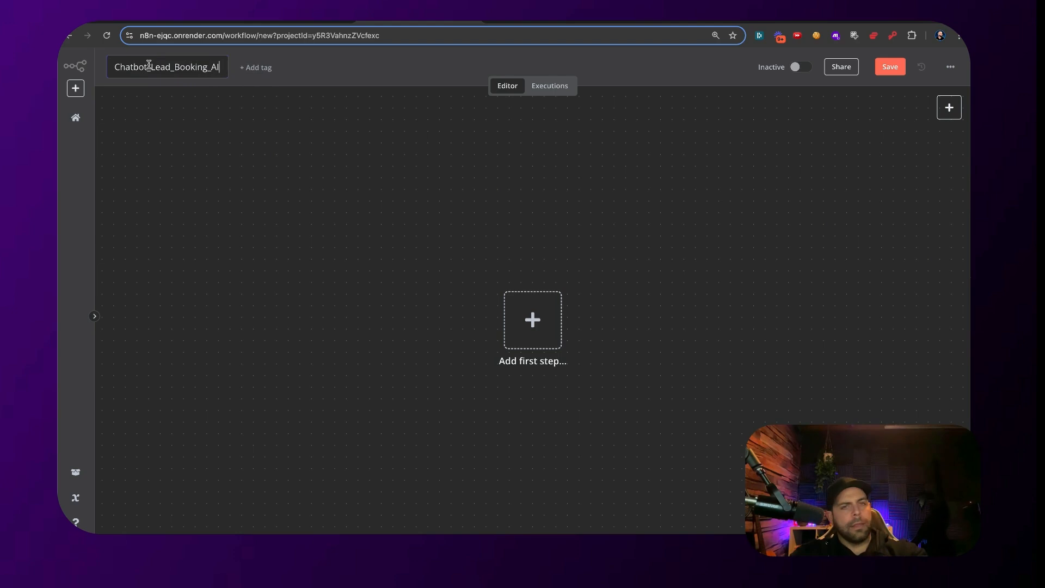
type("_Agent")
key("Return")
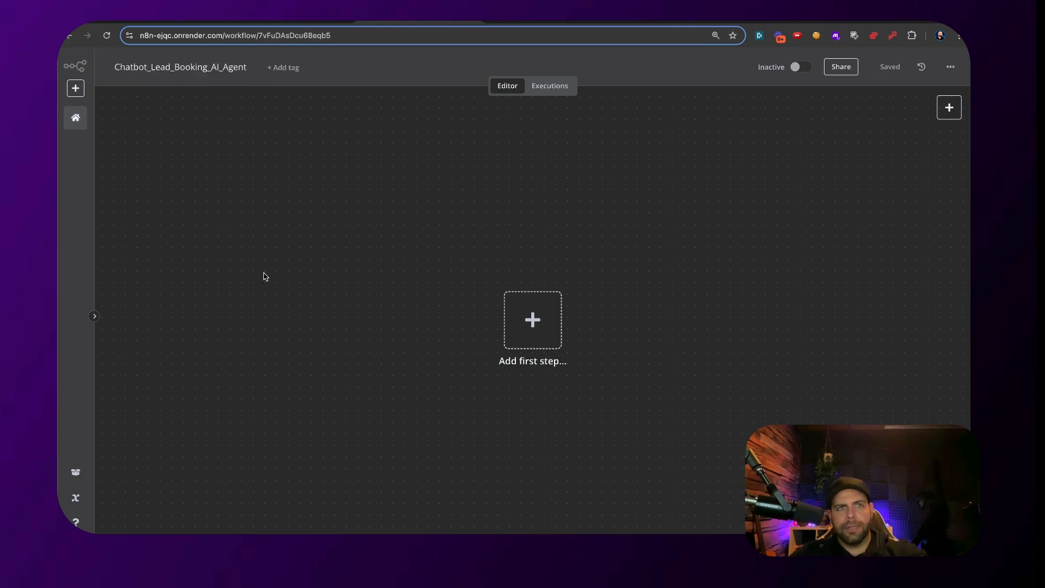
- Add a chat message trigger as the workflow's first step and connect an AI Agent node after it, keeping the default parameters
left_click(525, 330)
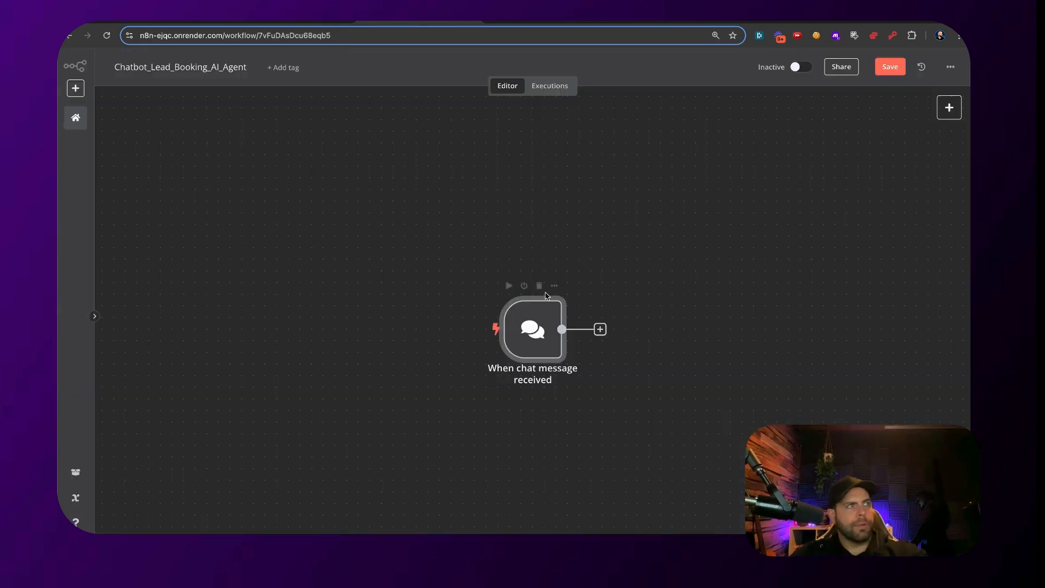
scroll(588, 320, "right", 5)
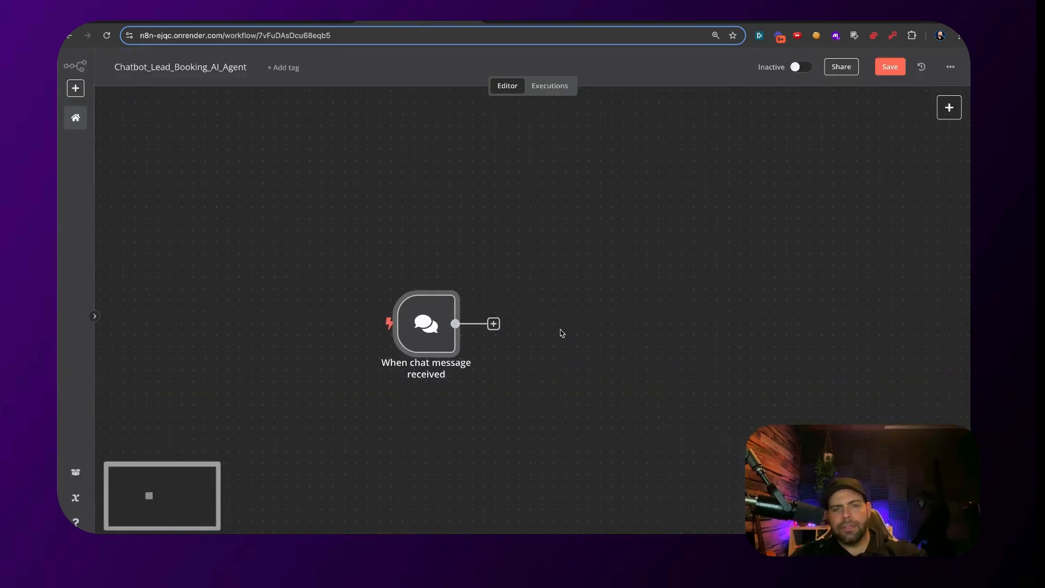
left_click(409, 319)
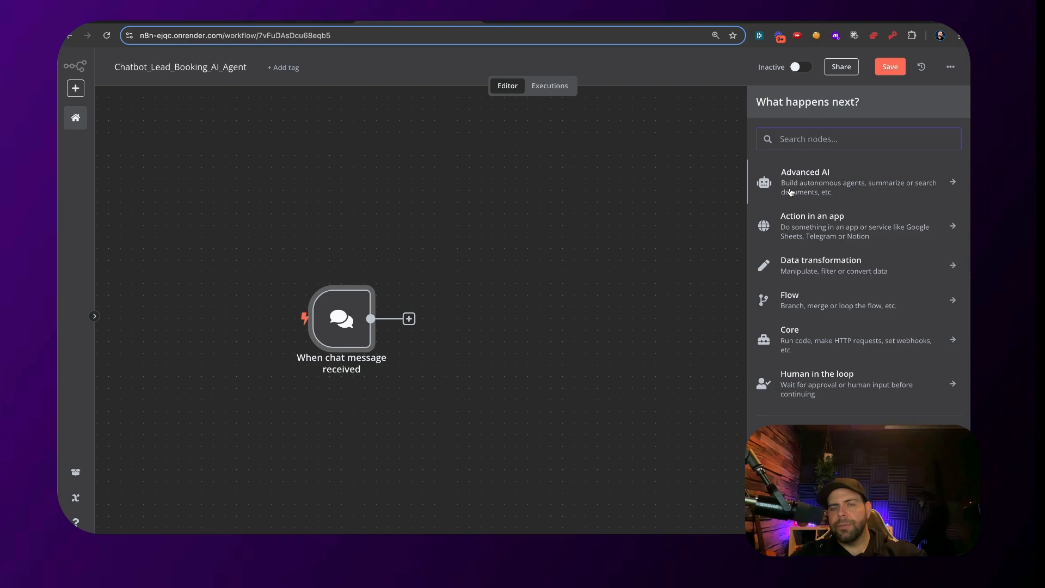
left_click(790, 192)
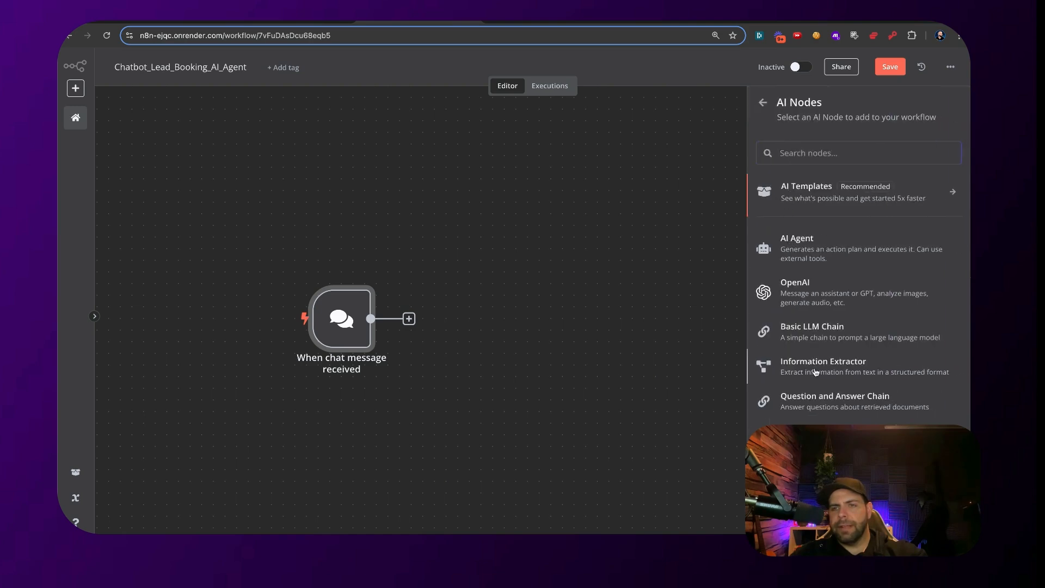
left_click(803, 250)
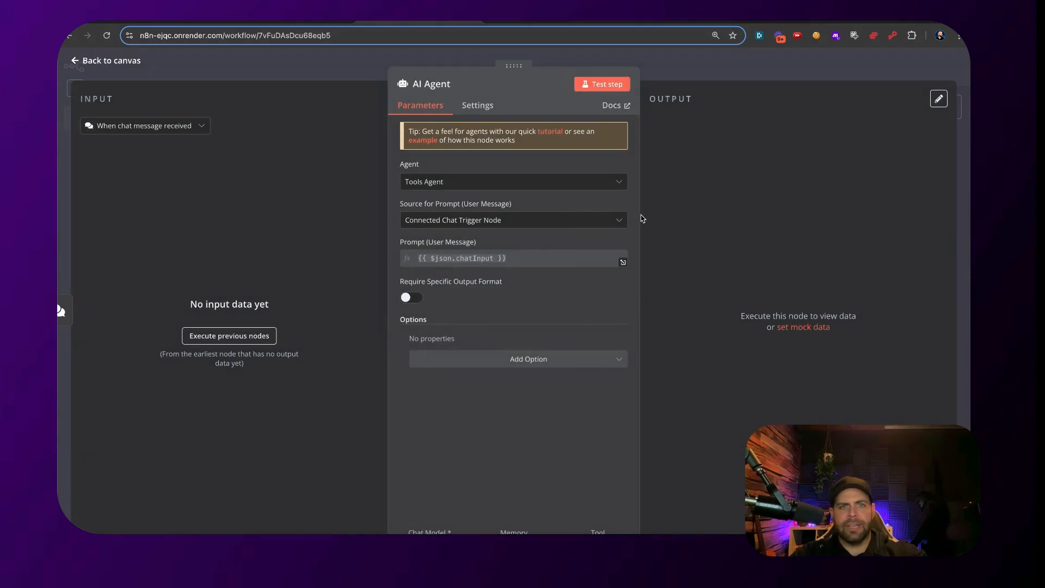
left_click(714, 77)
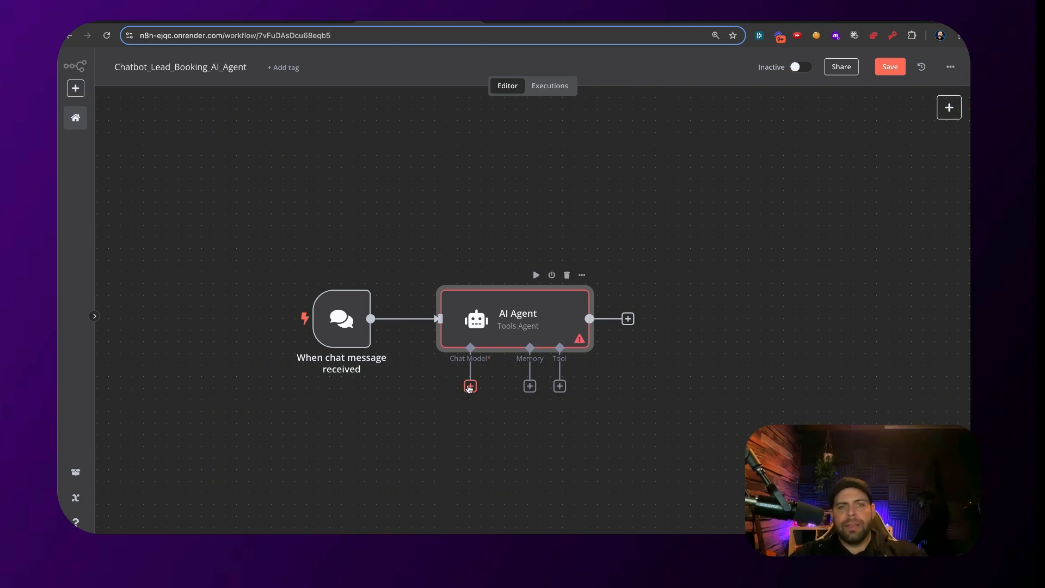
- Attach an OpenAI Chat Model to the AI Agent with the "OpenAi account n8n" credential, and place it below the agent
left_click(470, 387)
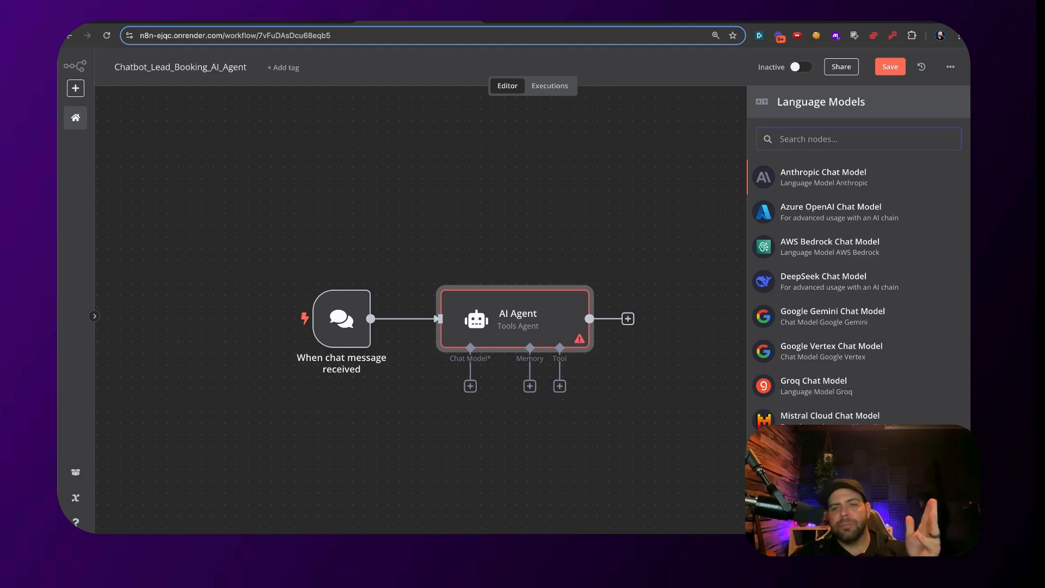
left_click(806, 490)
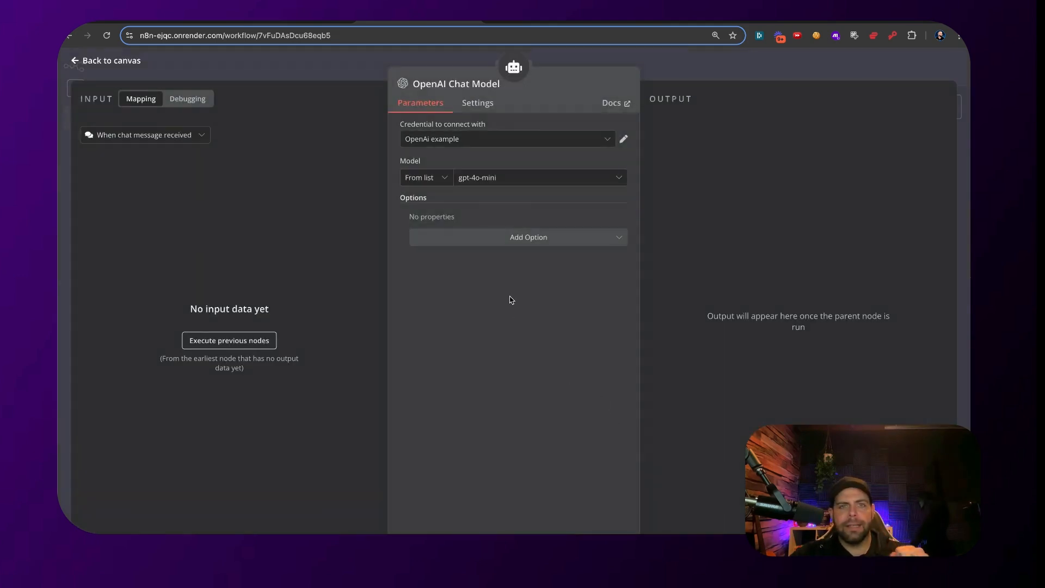
left_click(472, 142)
left_click(471, 196)
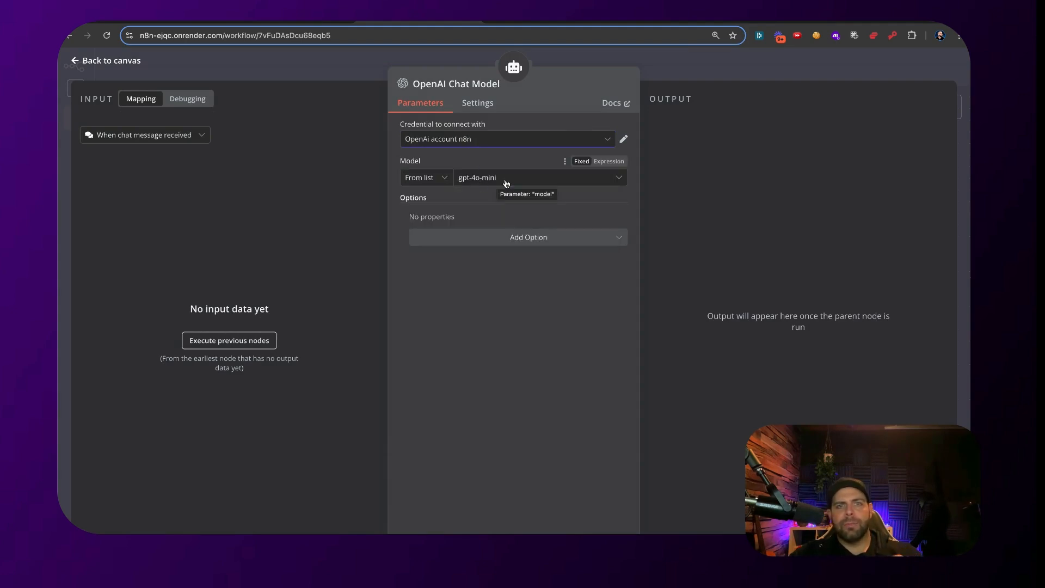
left_click(794, 72)
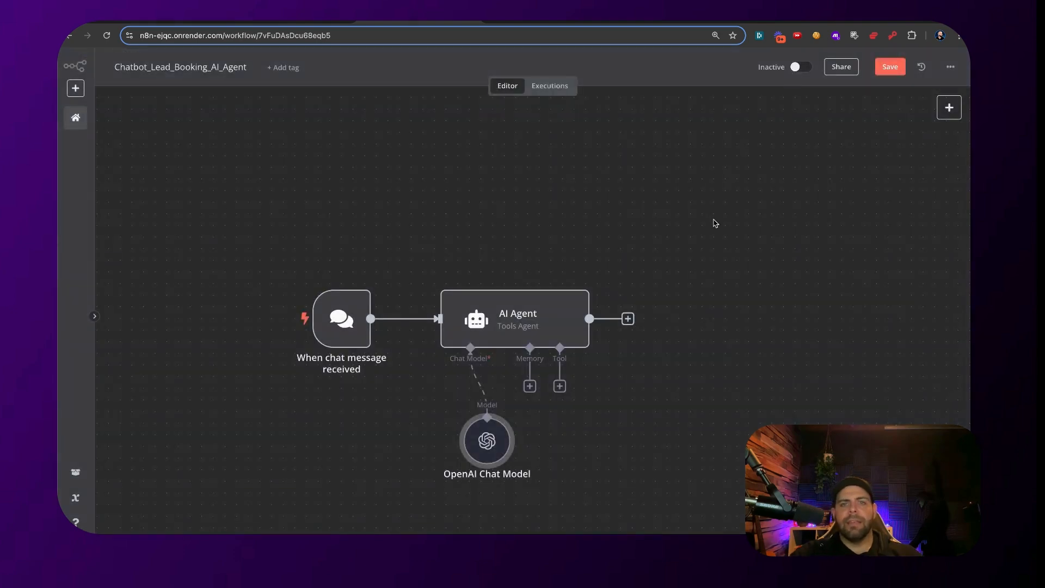
left_click_drag(498, 439, 452, 428)
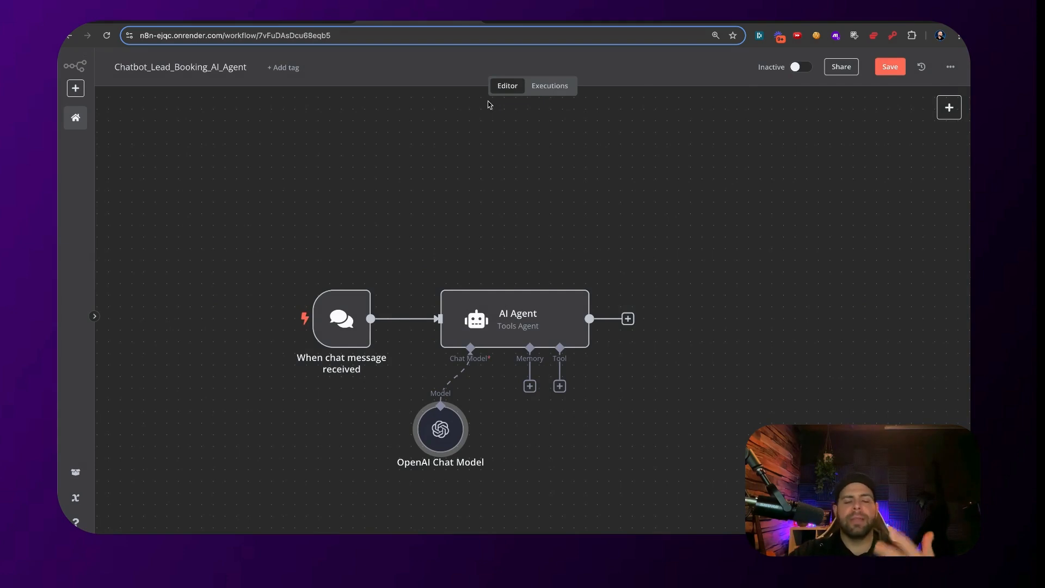
- Switch to the OpenAI developer platform and open the project's API keys page
left_click(504, 23)
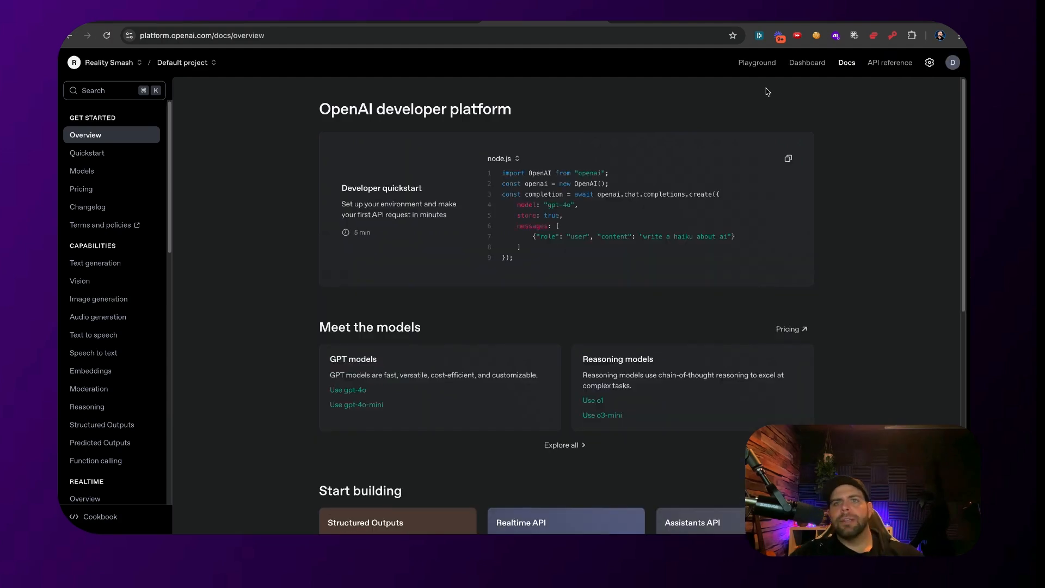
left_click(804, 63)
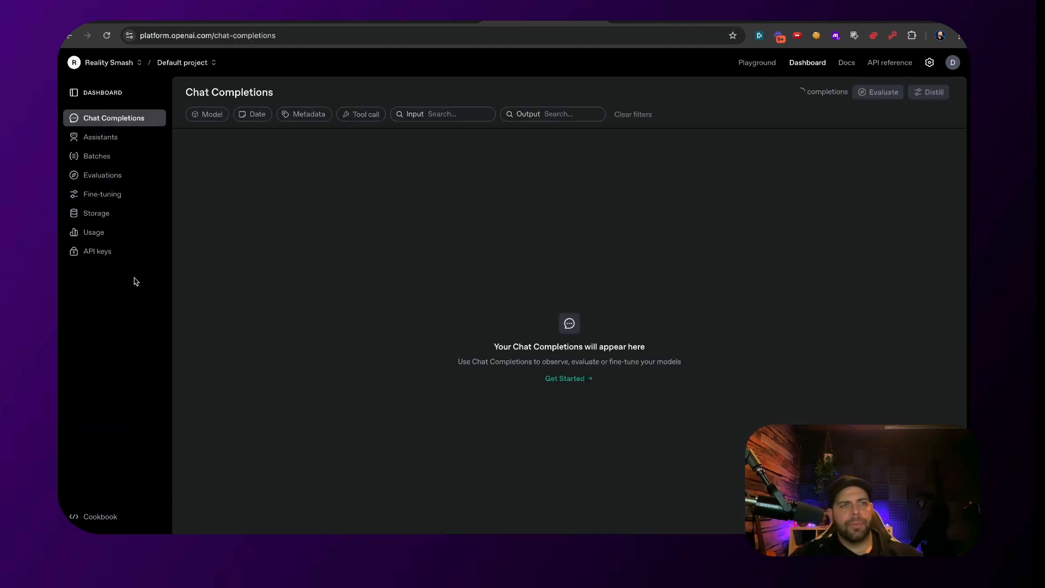
left_click(112, 253)
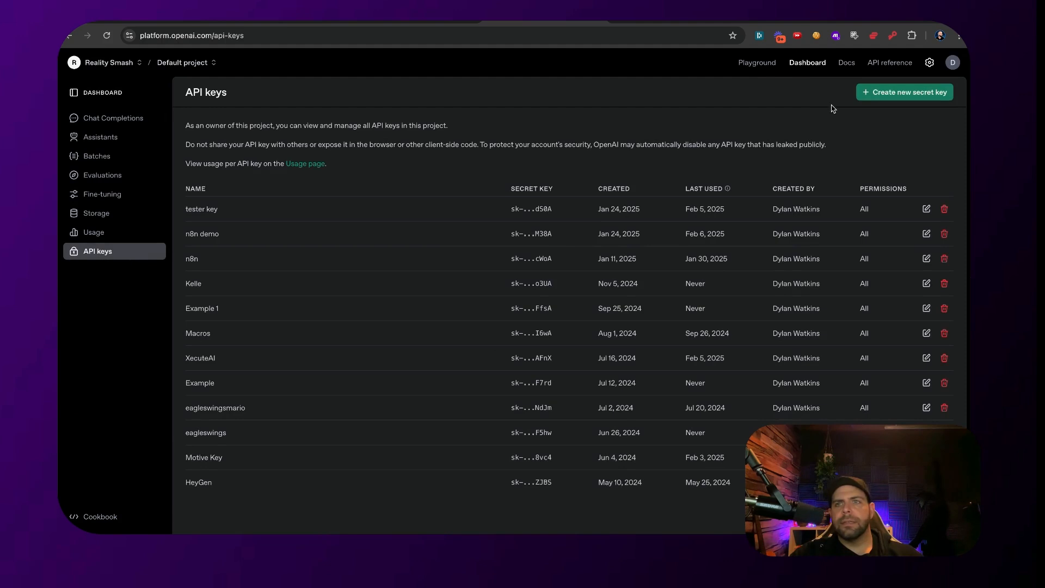
- Open the new OpenAI secret key form, return to n8n and view the chat model's credential options
left_click(904, 92)
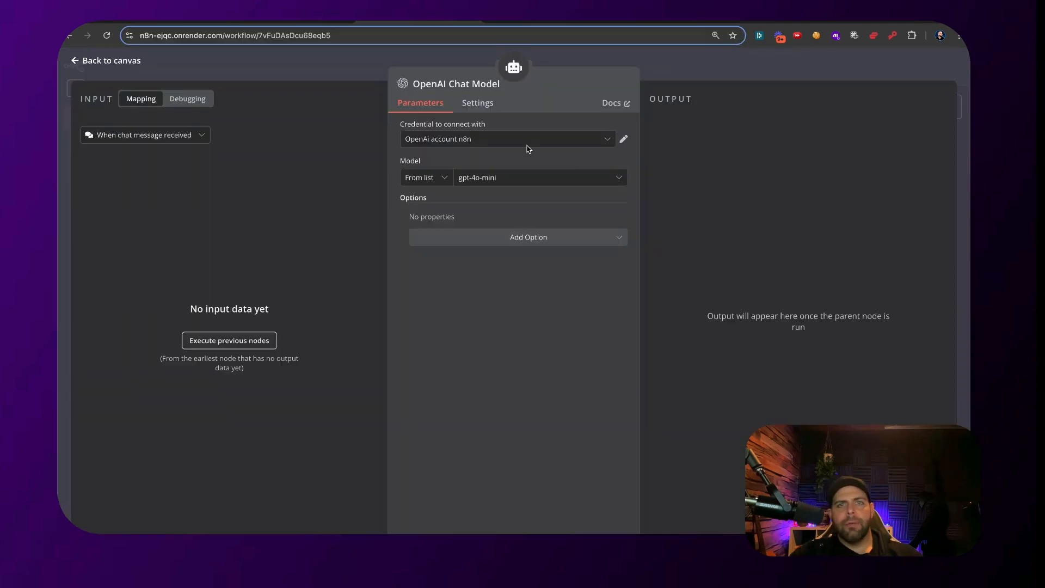
left_click(527, 141)
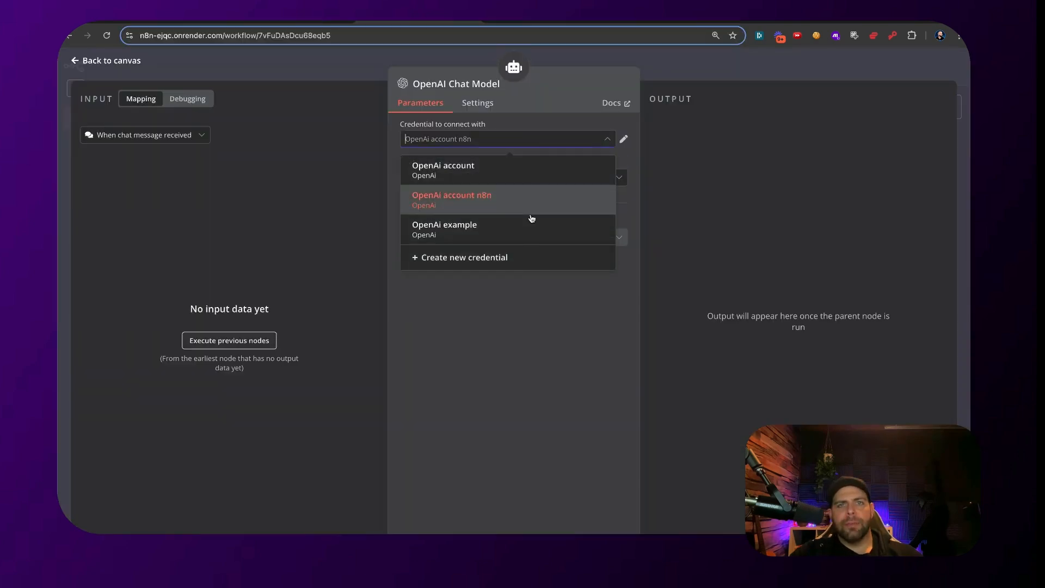
left_click(517, 270)
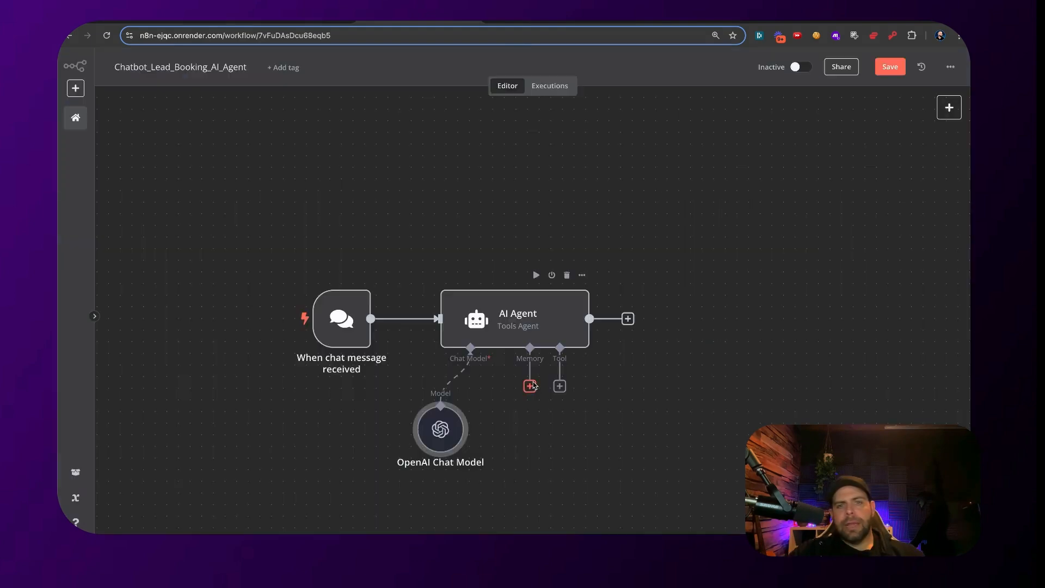
- Attach a Window Buffer Memory with default settings to the AI Agent, and shift the chat model and memory nodes left
left_click(531, 386)
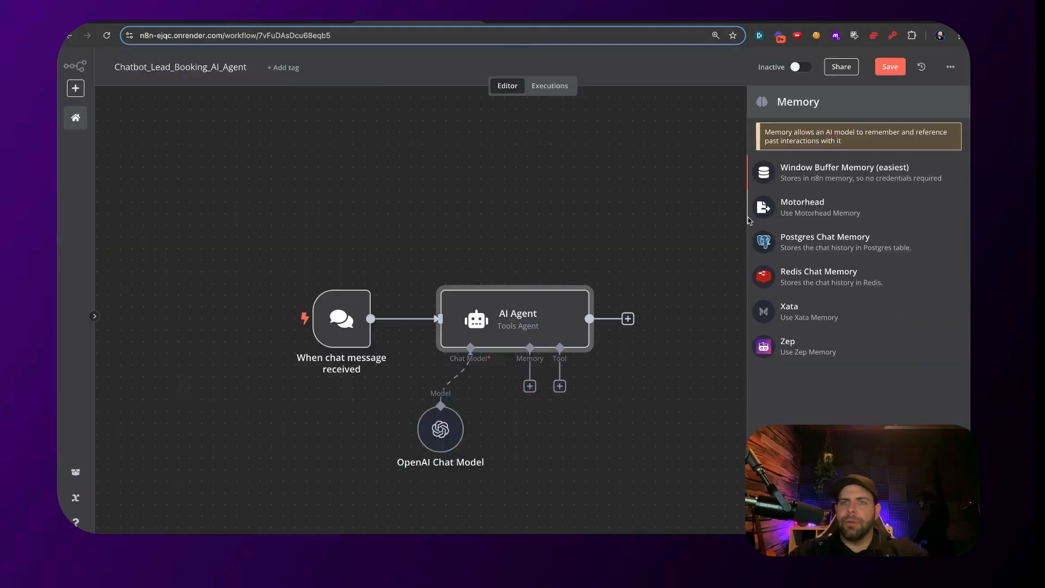
left_click(831, 173)
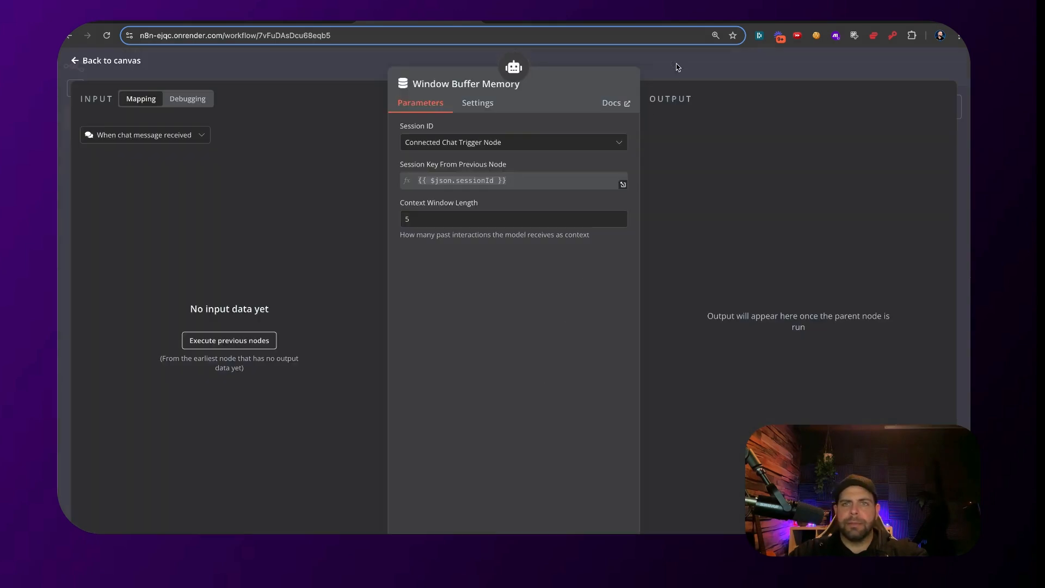
left_click(677, 68)
left_click_drag(440, 431, 416, 431)
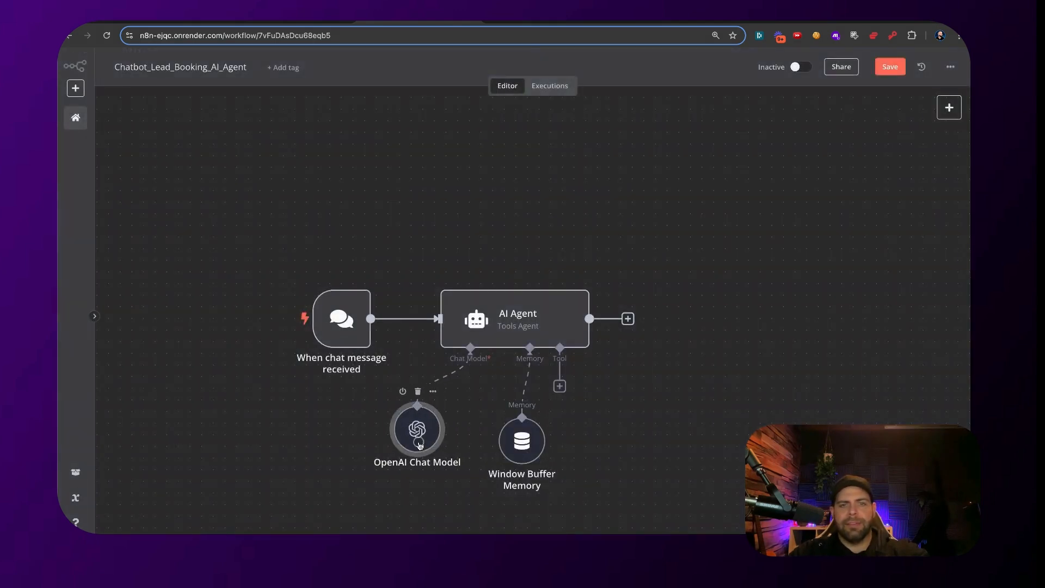
left_click_drag(517, 440, 470, 440)
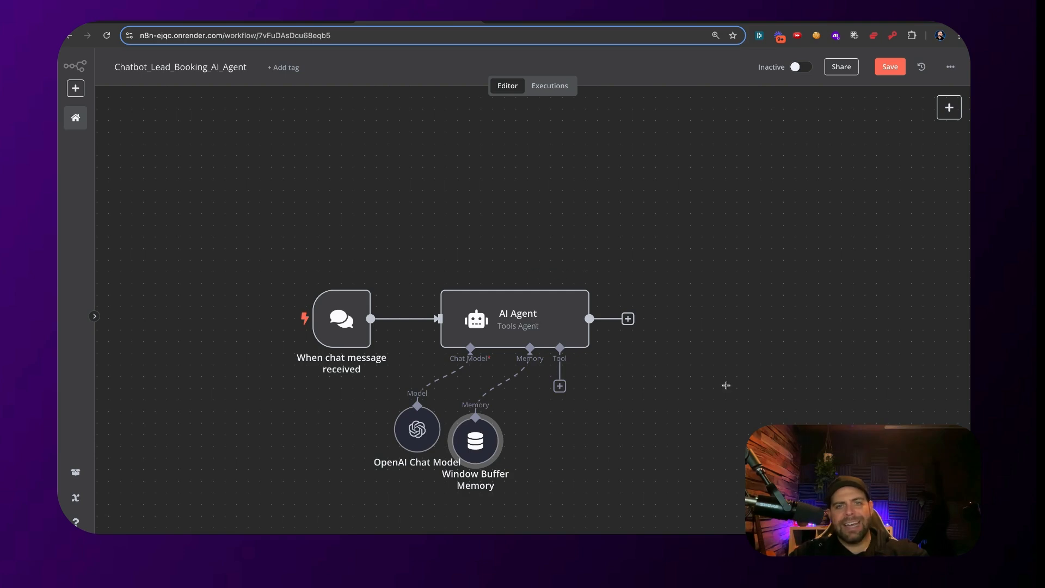
- Search the agent's tools for Gmail and attach the Gmail Tool to the AI Agent
left_click(561, 386)
type("s")
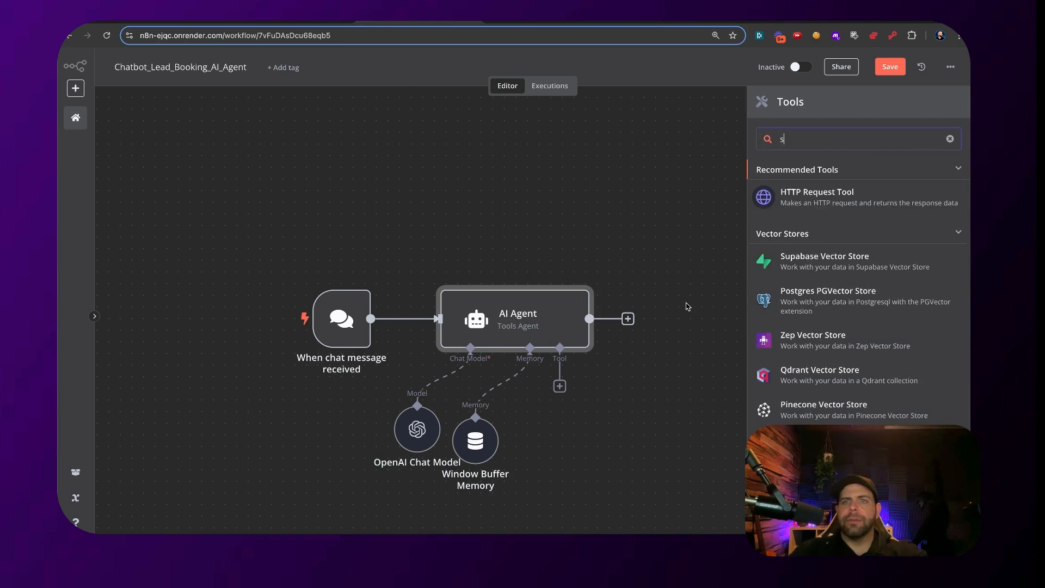
type("end")
key("BackSpace")
key("BackSpace")
key("BackSpace")
key("BackSpace")
type("gma")
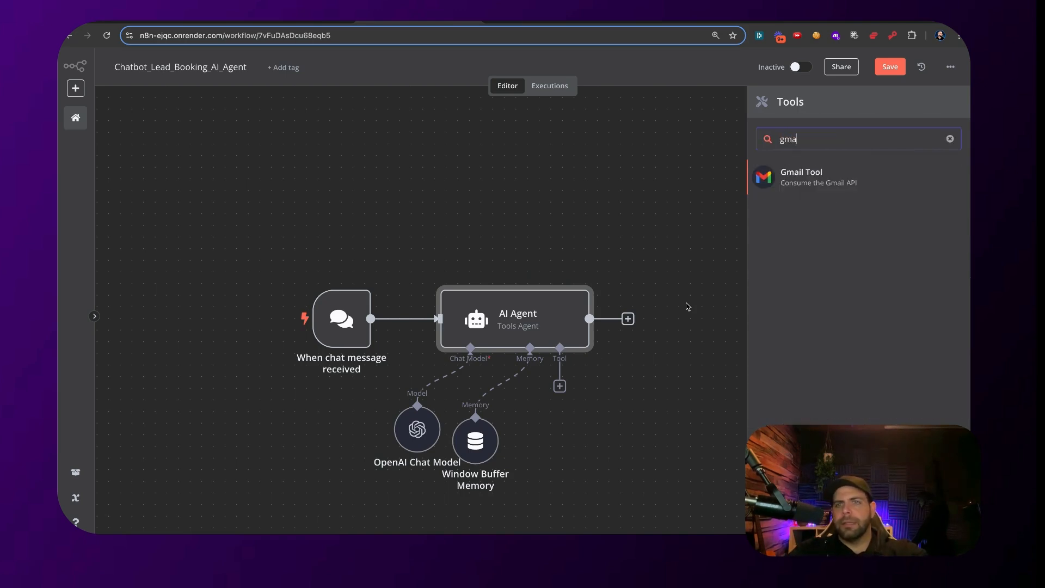
left_click(817, 175)
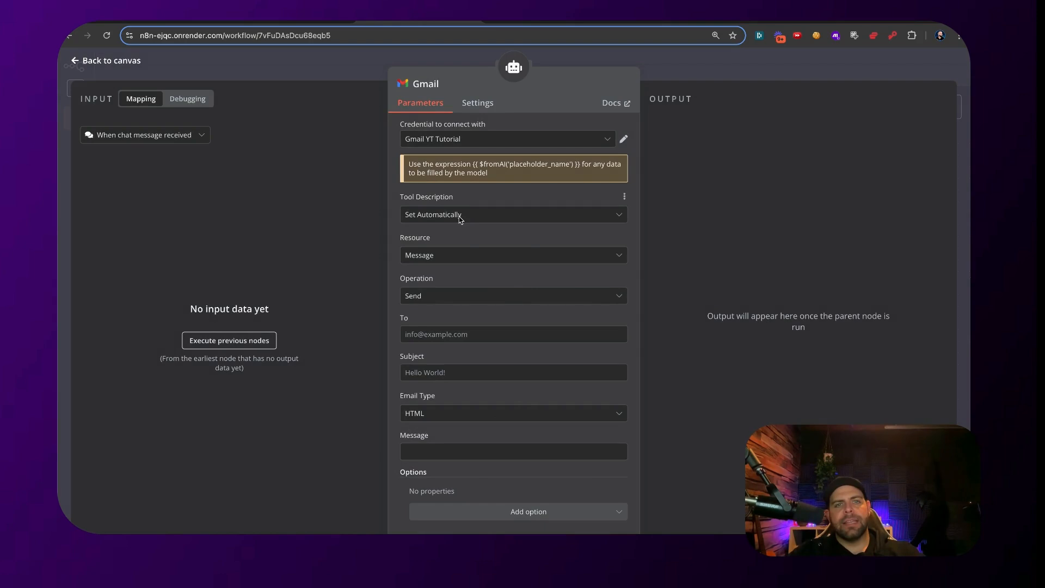
left_click(459, 215)
left_click(458, 277)
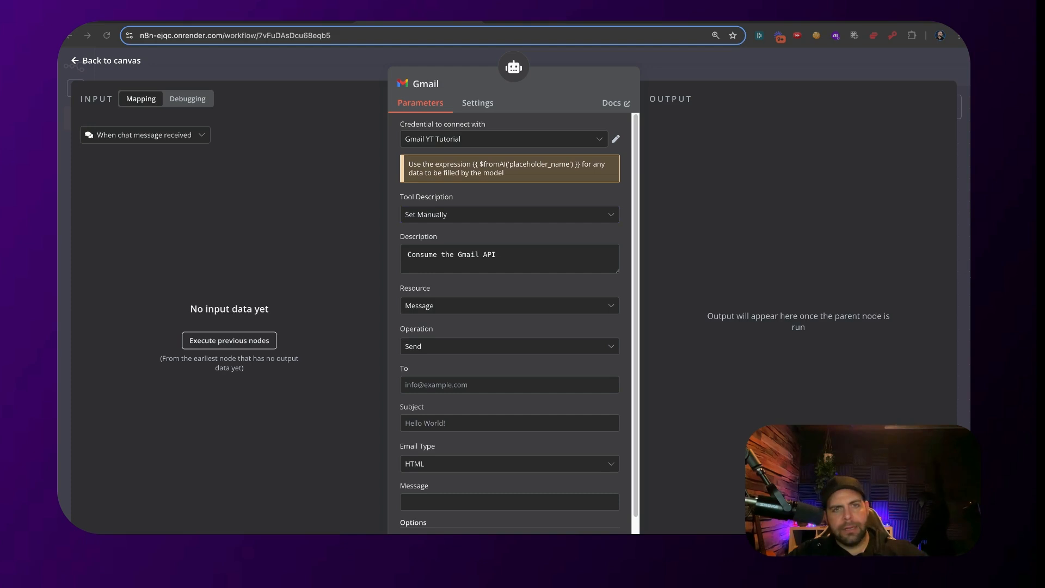
left_click(492, 216)
left_click(493, 247)
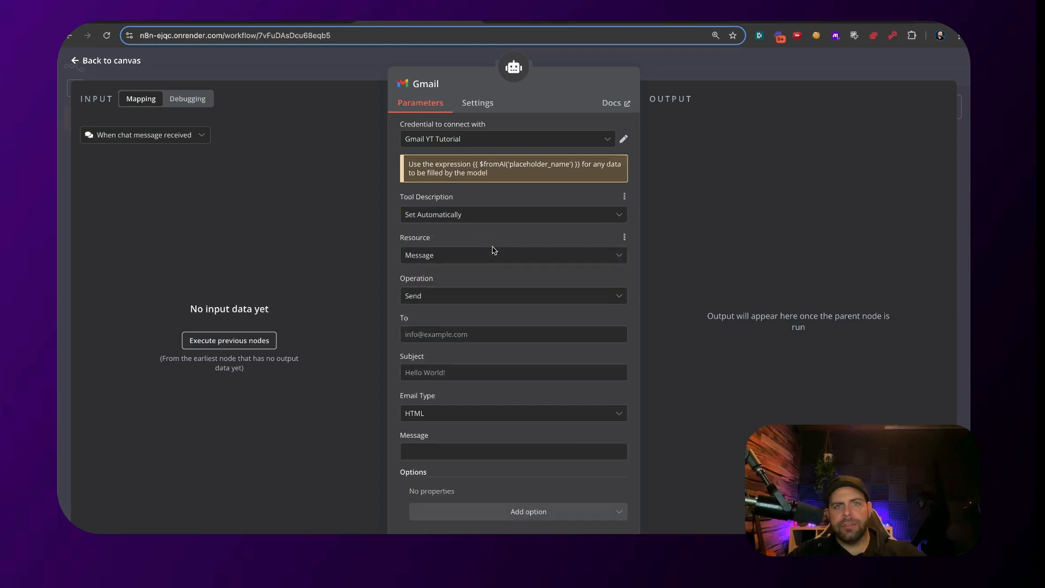
- Set the Gmail tool description manually to "This is send email tool. Use this tool when you want to send sends to confirm the meeting."
left_click(499, 217)
left_click(490, 274)
triple_click(490, 256)
type("This is send email tool. Use this tool when you want to send sends to confirm the meeting.")
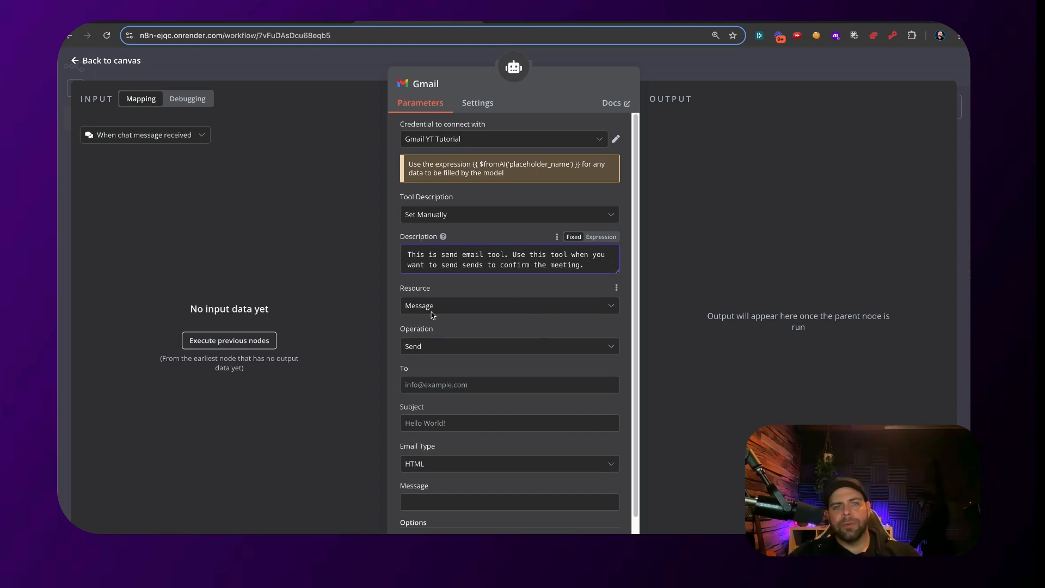
- Set the recipient to the expression {{ $fromAI("emailAddress", "enter the email address of the attendee for the meeting to send them a email.") }}
key("super+Tab")
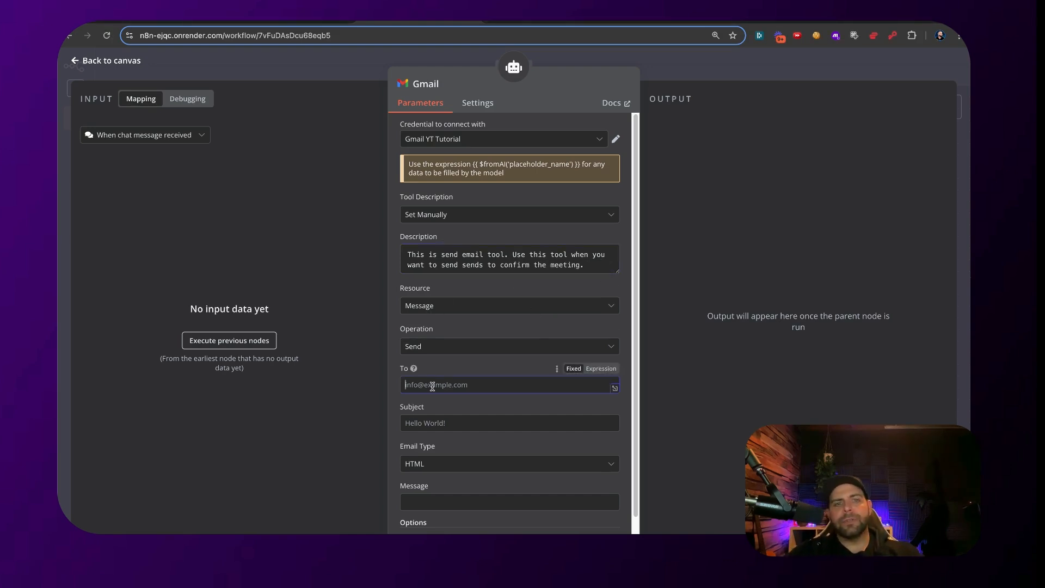
left_click(586, 376)
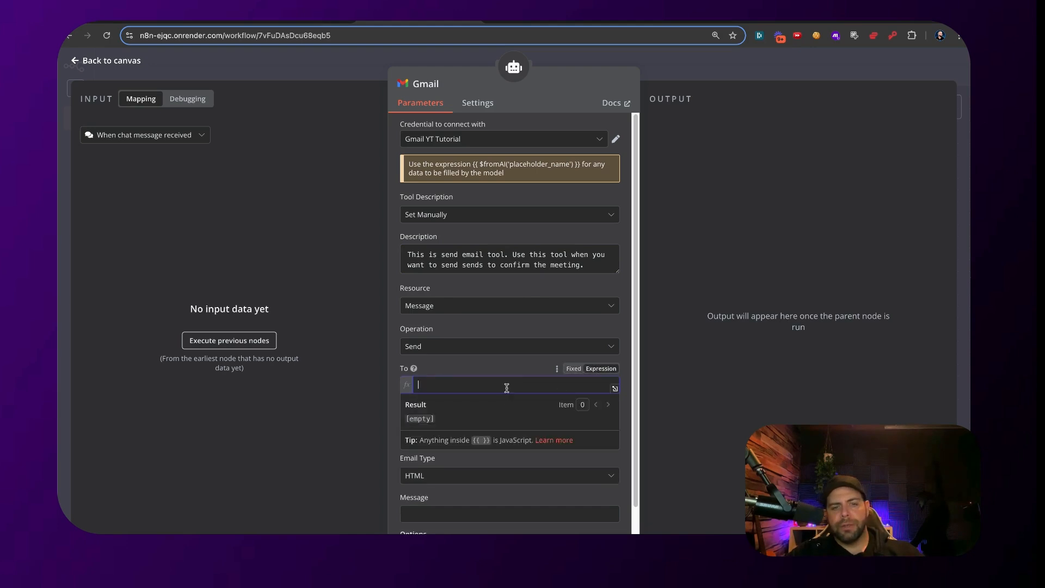
type("{{ $fromAI(\"emailAddress\", \"enter the email address of the attendee for the meeting to send them a email.\") }}")
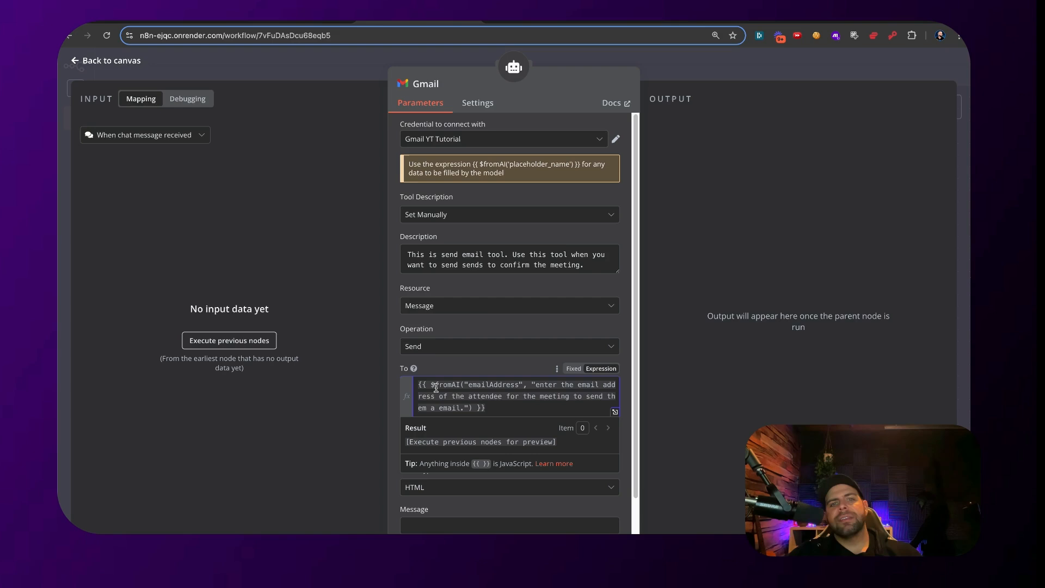
mouse_move(436, 388)
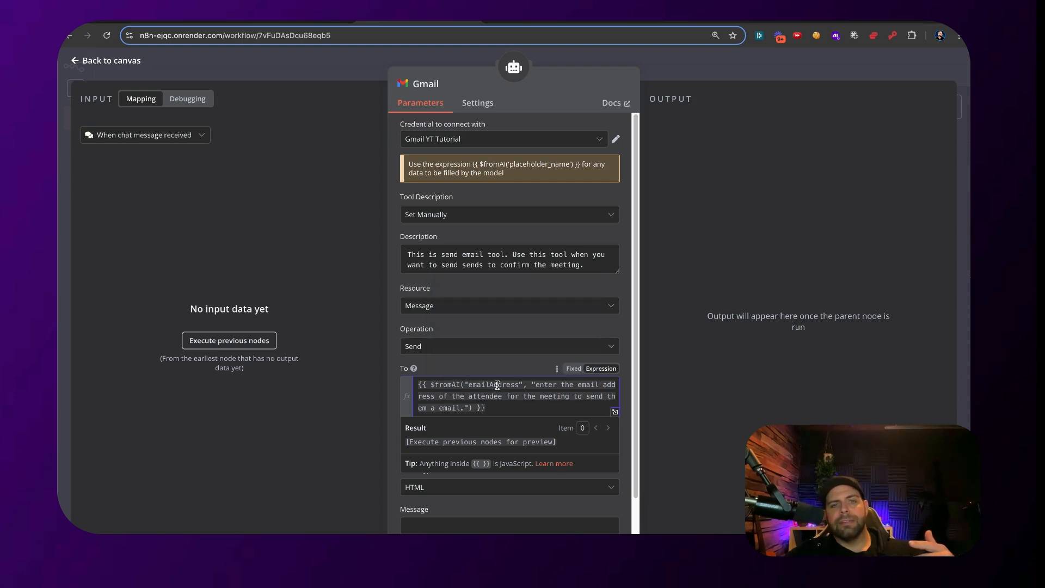
left_click(553, 385)
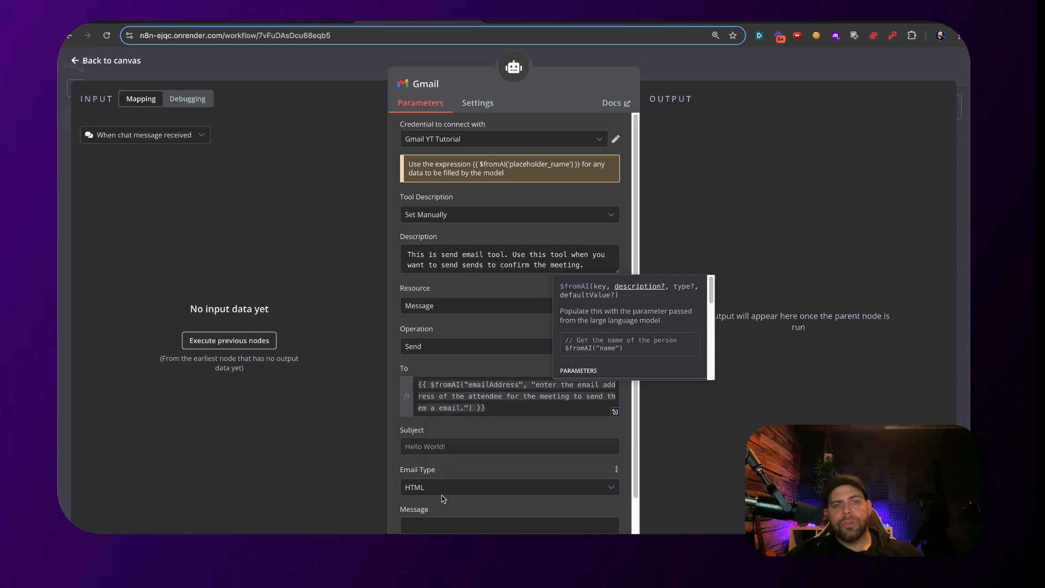
- Set the email subject to the expression {{ $fromAI("Subject", "This is the subject of the email.") }}
left_click(467, 450)
type("{{ $fromAI(\"Subject\", \"This is the subject of the email.\") }}")
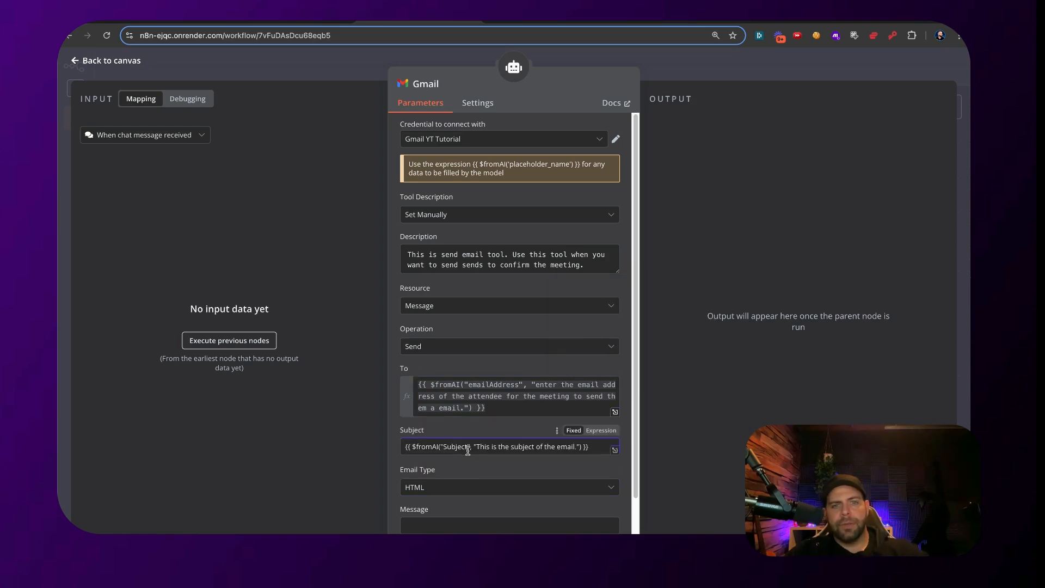
left_click(603, 431)
- Set the email type to Text and the message to the expression {{ $fromAI("emailBody", "This is the body of the email") }}
scroll(552, 484, "down", 1)
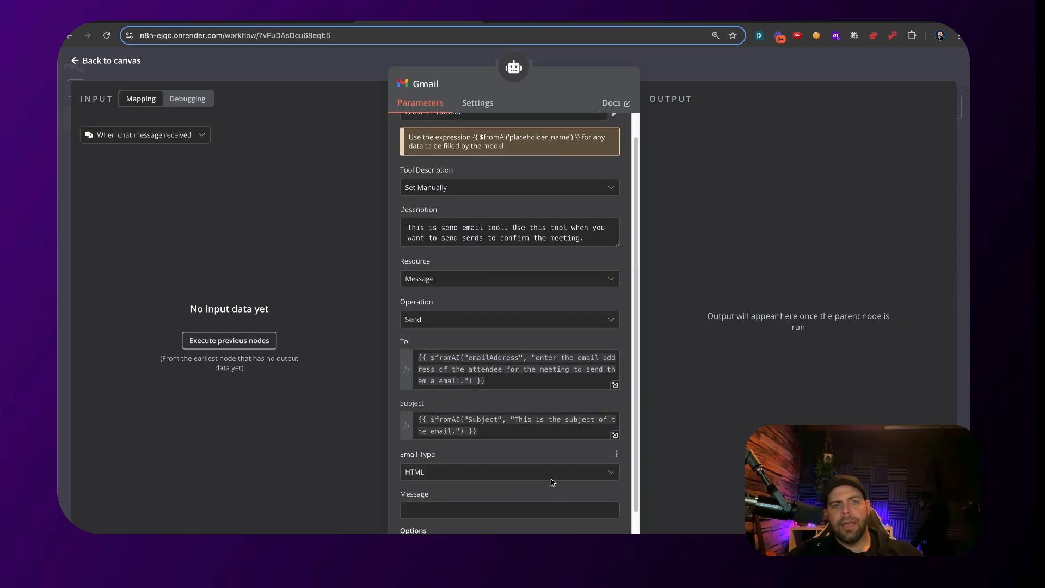
left_click(552, 479)
left_click(520, 497)
scroll(502, 485, "down", 2)
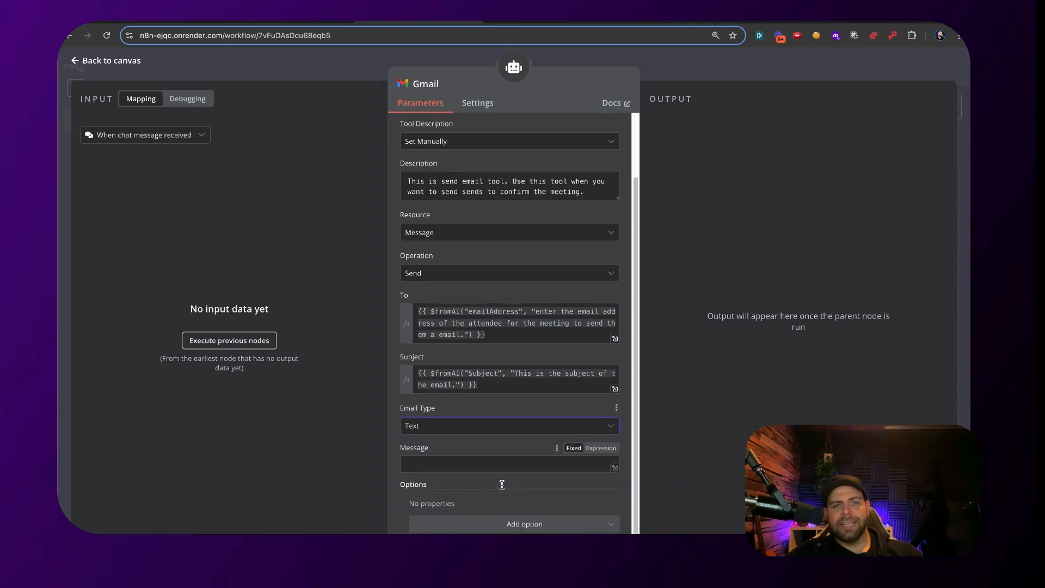
type("{{ $fromAI(\"emailBody\", \"This is the body of the email\") }}")
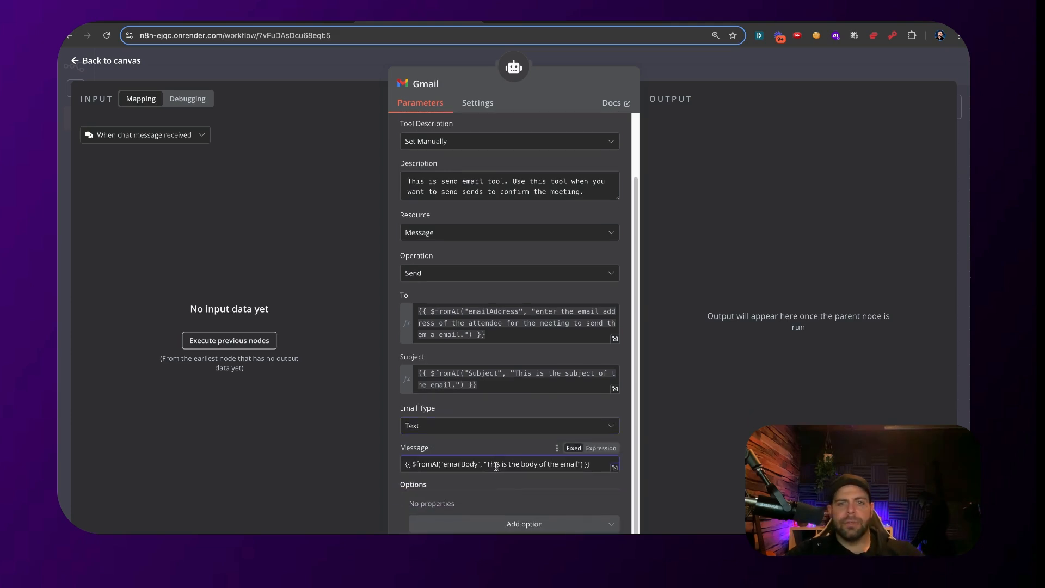
left_click(602, 448)
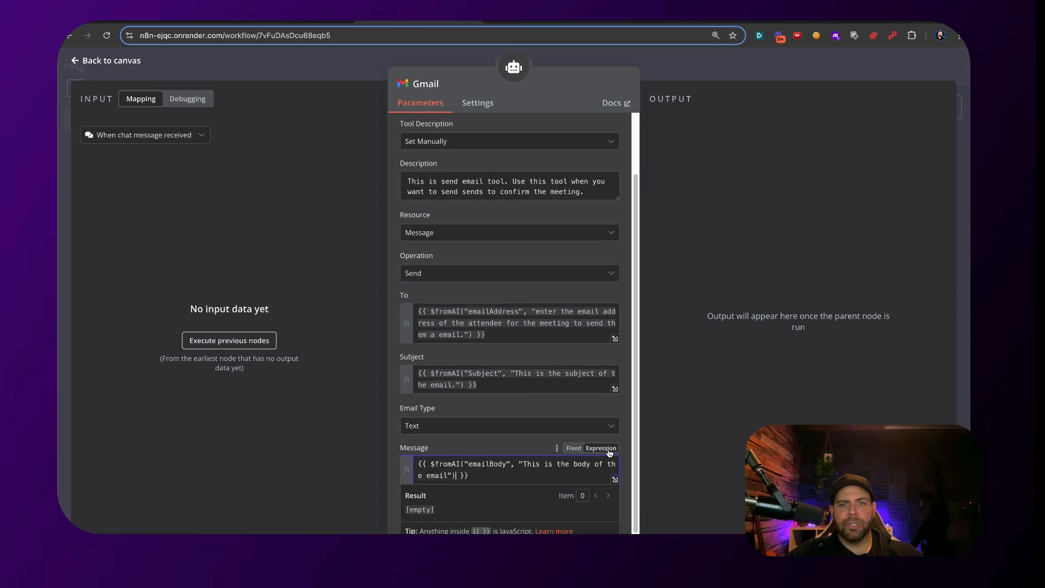
- Review the Gmail tool's credential choices, including the option to create a new credential
scroll(541, 357, "up", 3)
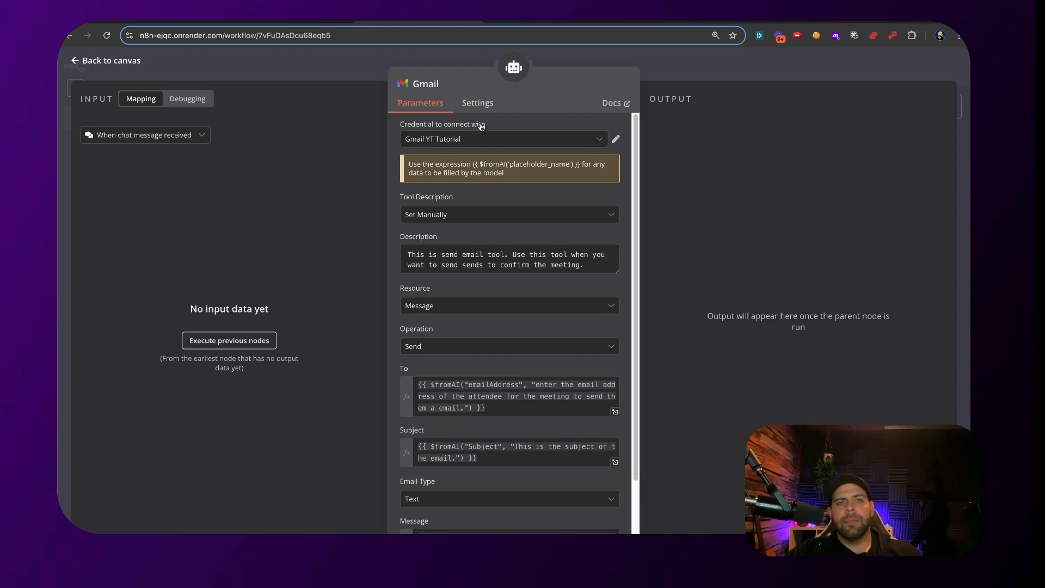
left_click(480, 141)
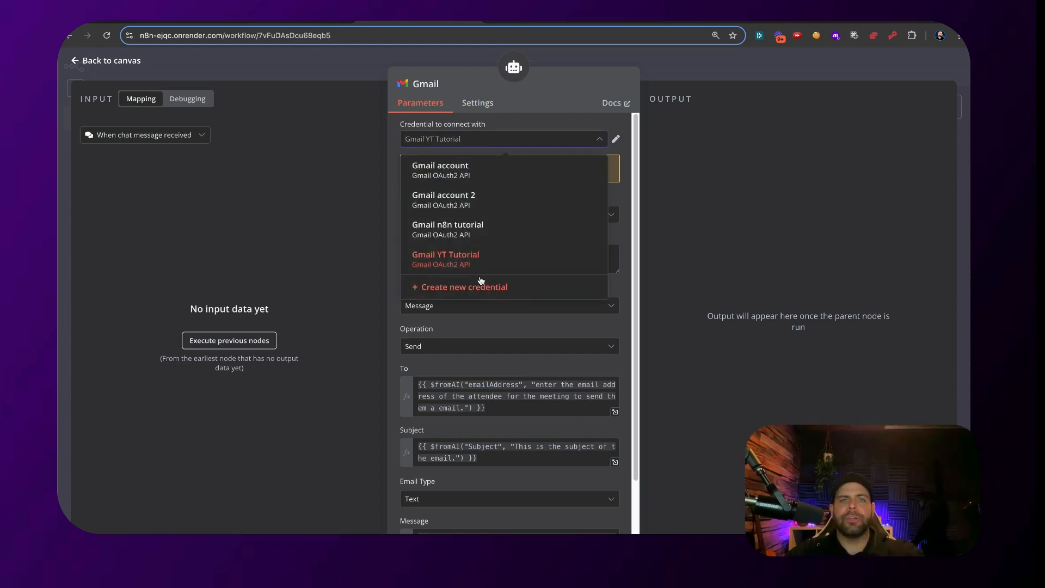
key("Down")
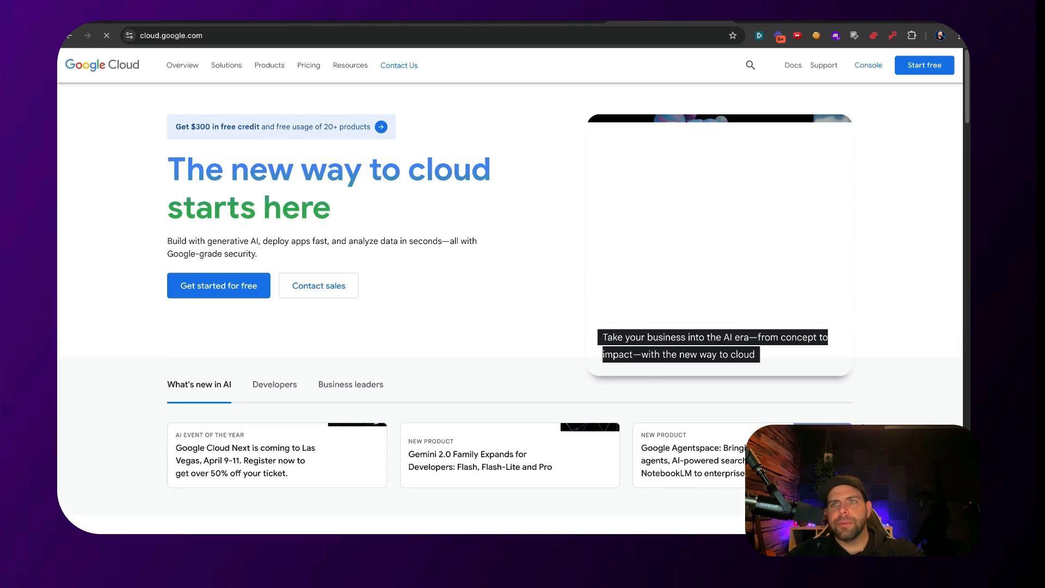
- Switch to Google Cloud, enter its console and open the project selector
left_click(874, 68)
left_click(73, 64)
left_click(73, 68)
left_click(937, 88)
left_click(755, 116)
left_click(241, 87)
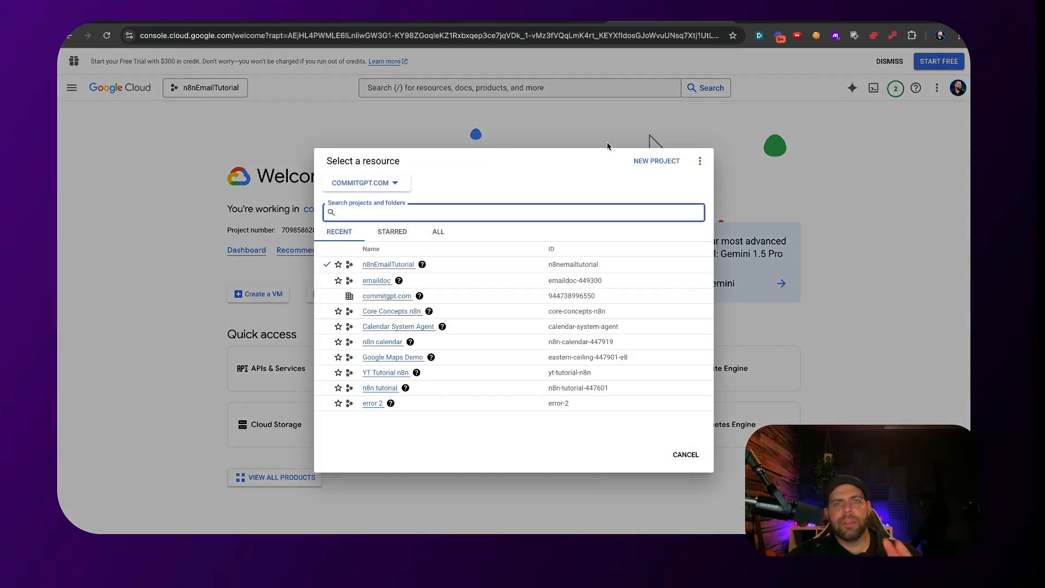
- Create a new Google Cloud project named "cal booking agent" and select it as the active project
left_click(653, 160)
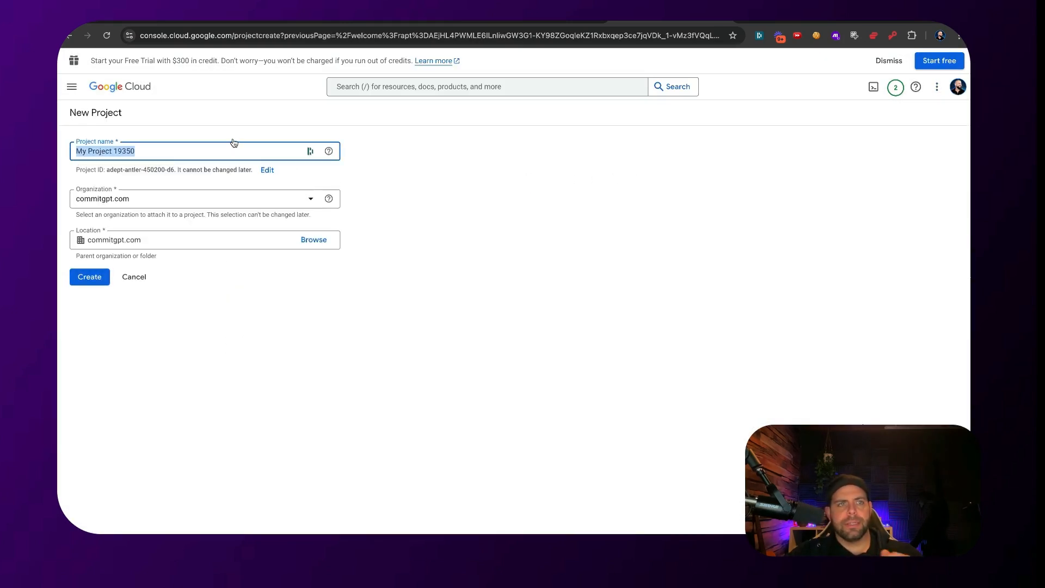
type("cal b")
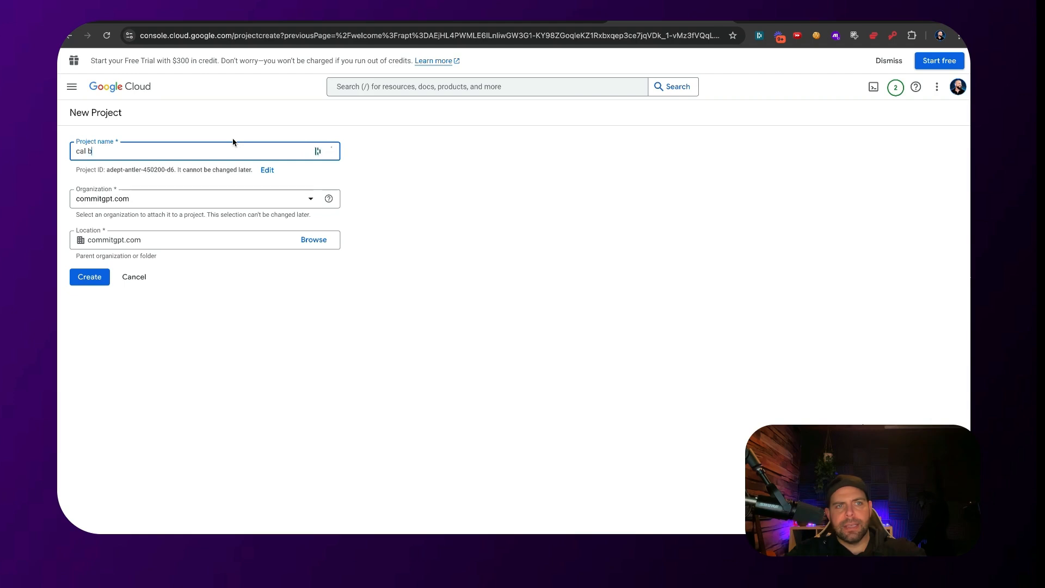
type("ooking agent")
triple_click(114, 155)
key("super+c")
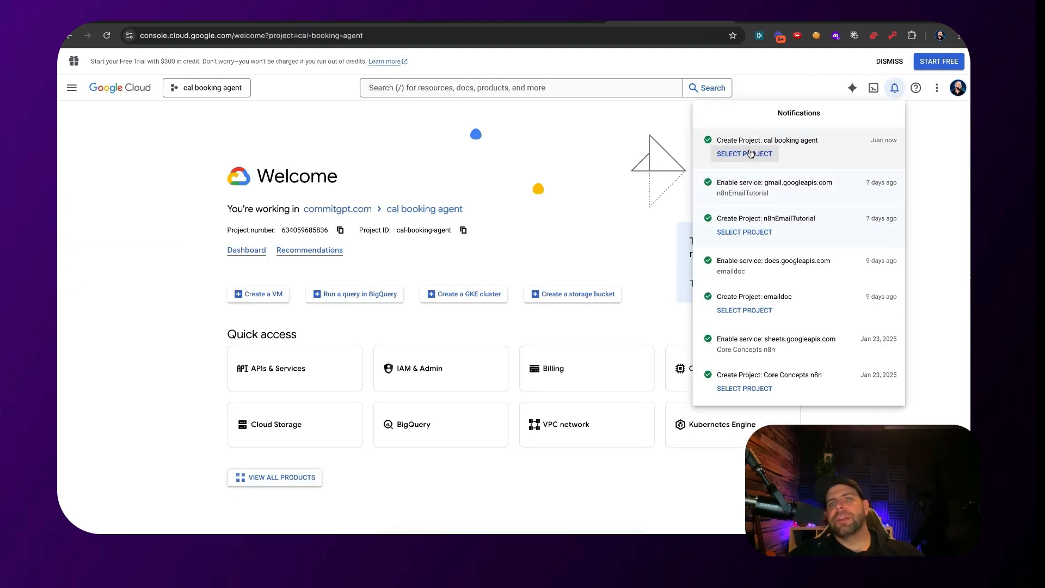
left_click(750, 154)
- Search the project's API Library for gmail and open the Gmail API product page
left_click(71, 88)
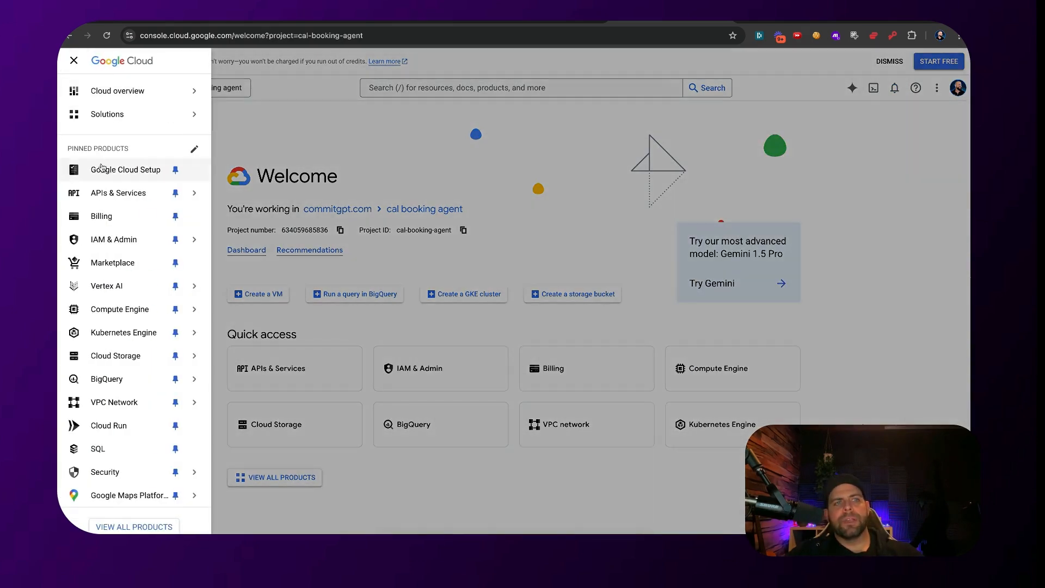
mouse_move(129, 198)
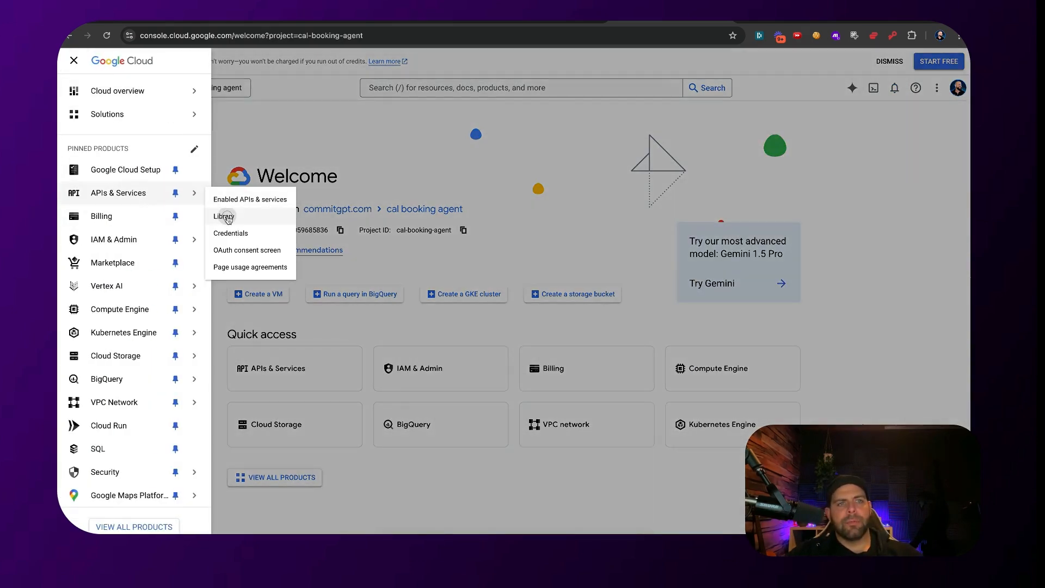
left_click(221, 212)
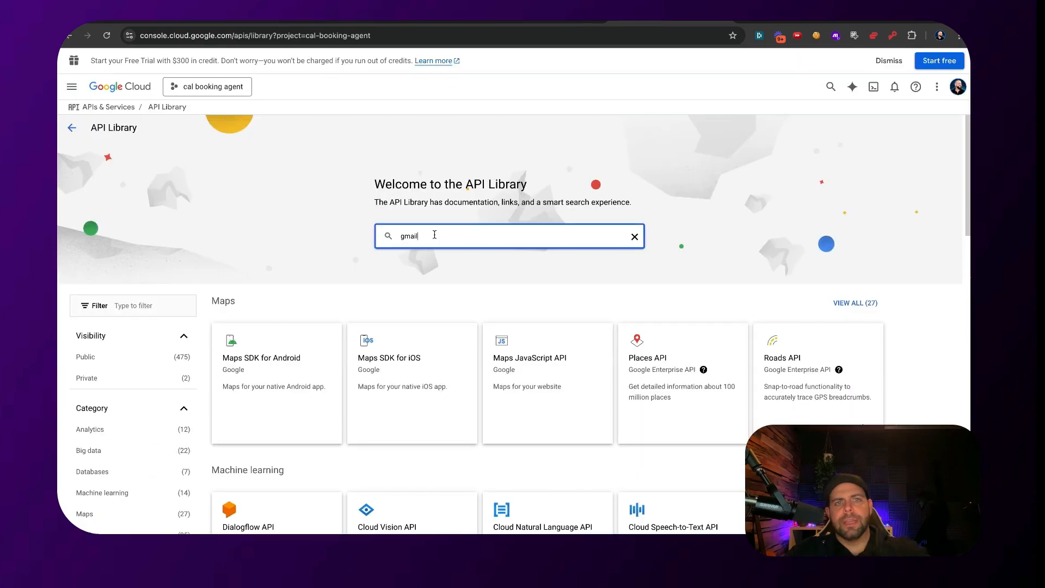
key("Return")
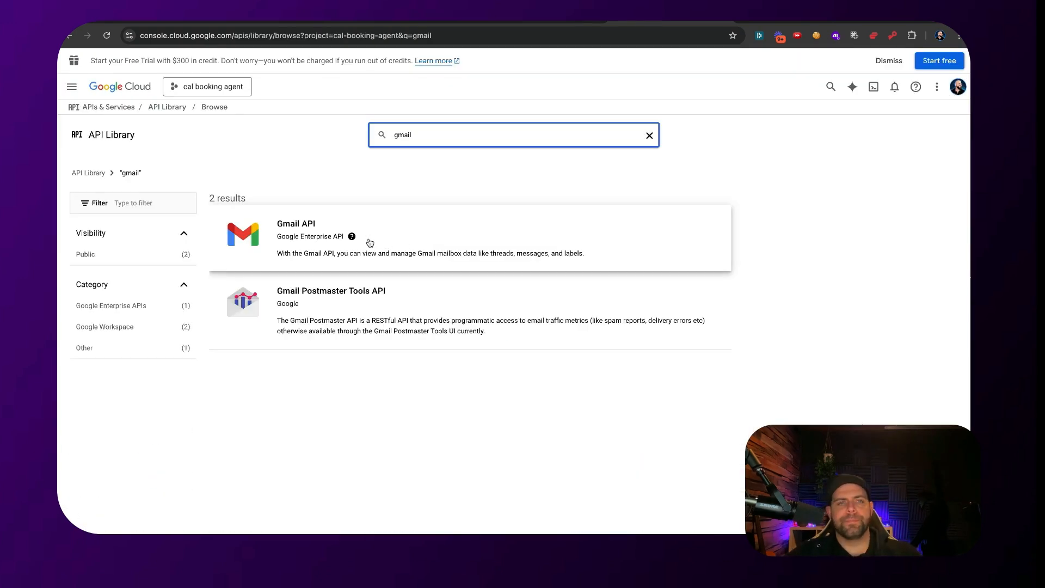
left_click(370, 242)
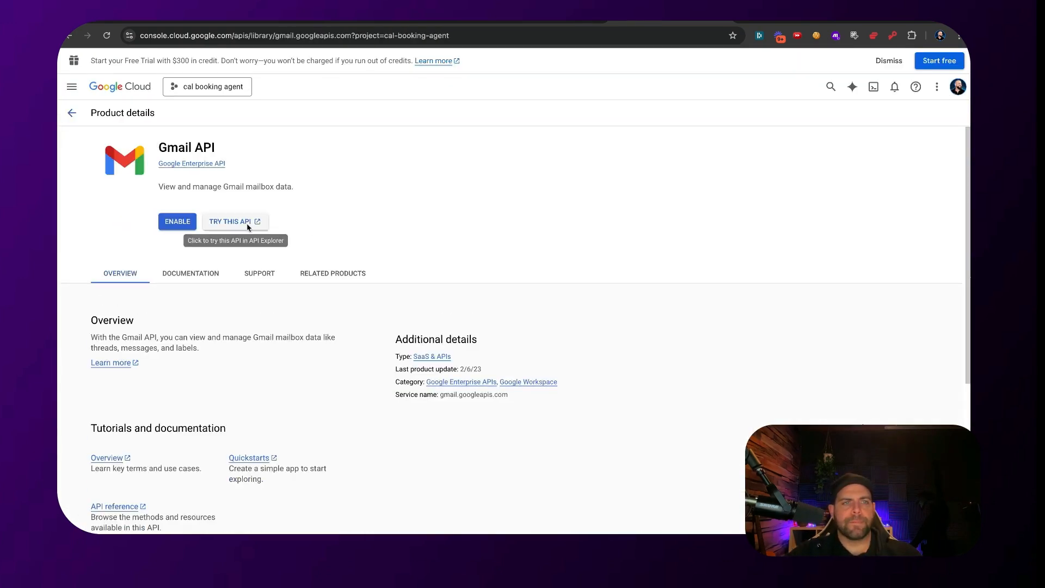
- Enable the Gmail API and start configuring its OAuth consent screen with the External user type
left_click(177, 222)
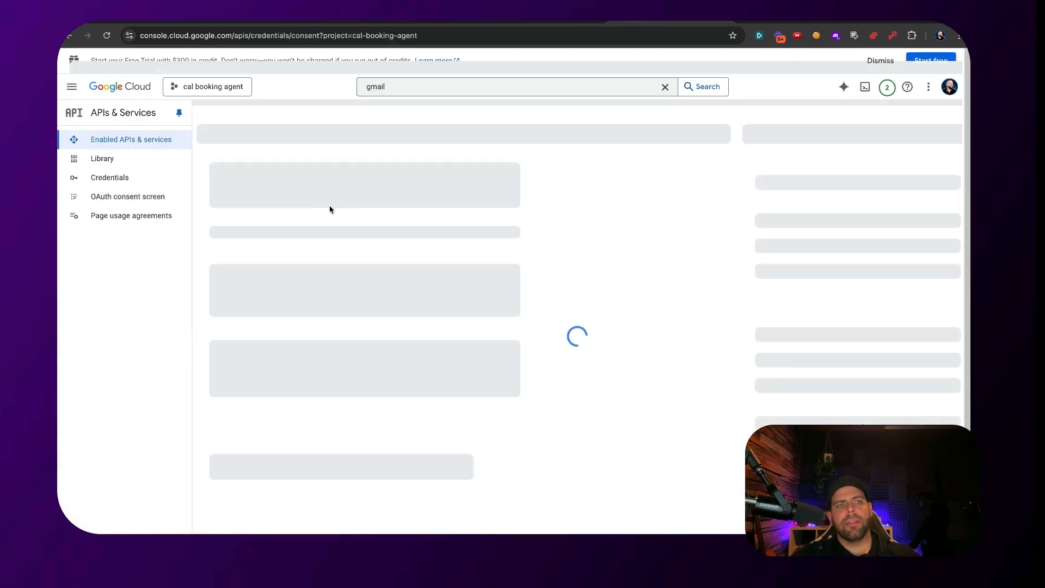
left_click(233, 320)
left_click(224, 404)
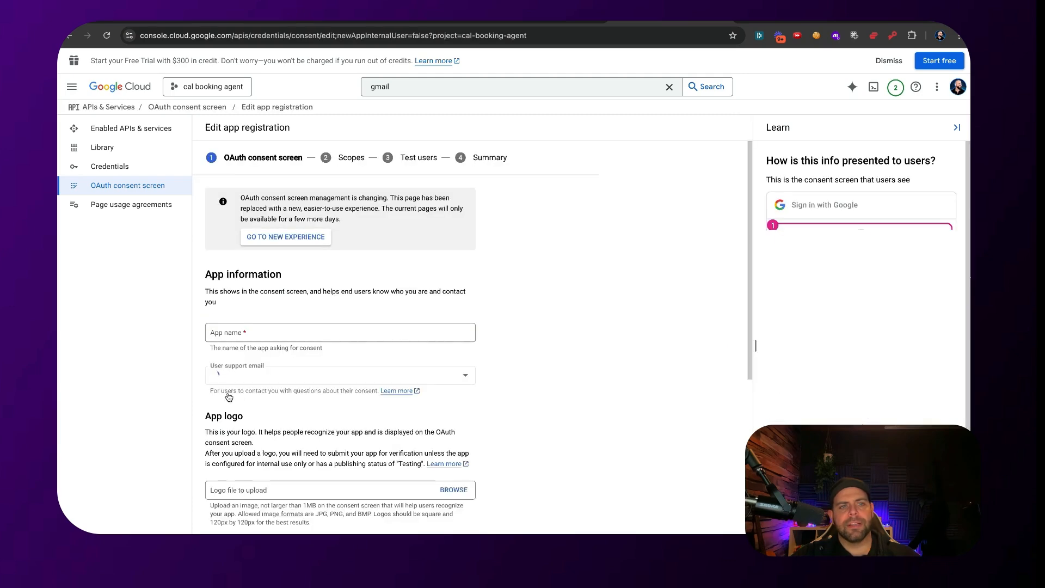
- Fill in the app registration with the name "cal booking agent", the user support email and the developer contact email
left_click(252, 330)
key("super+v")
left_click(519, 325)
scroll(398, 327, "down", 6)
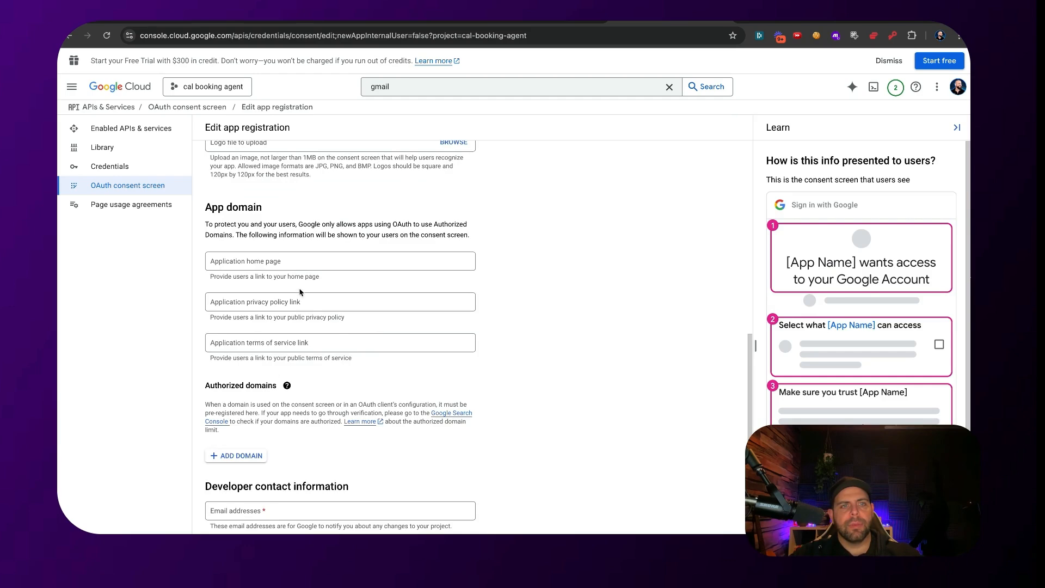
scroll(300, 292, "up", 3)
scroll(306, 223, "up", 1)
left_click(299, 239)
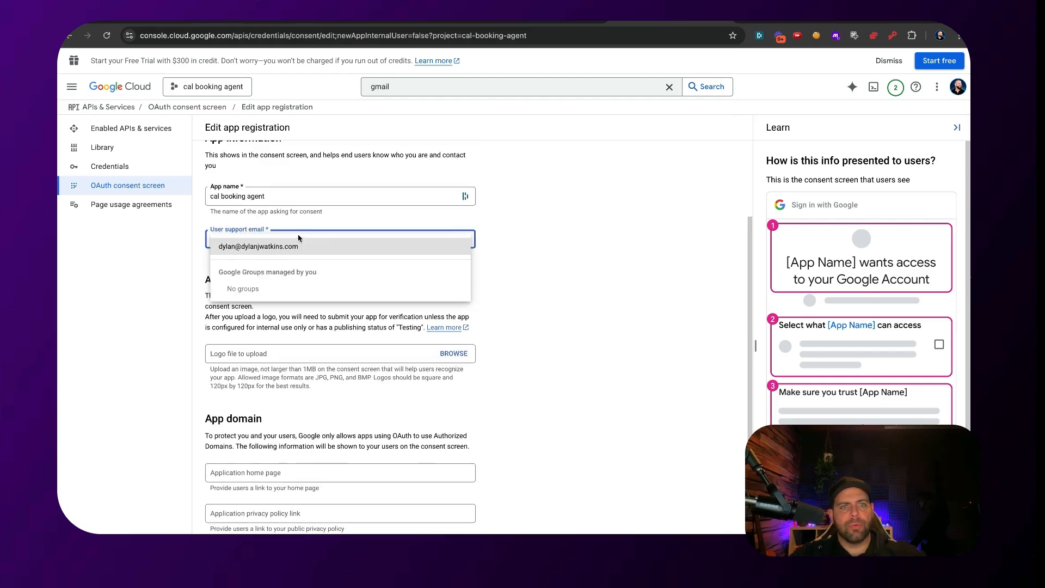
left_click(299, 244)
scroll(293, 329, "down", 4)
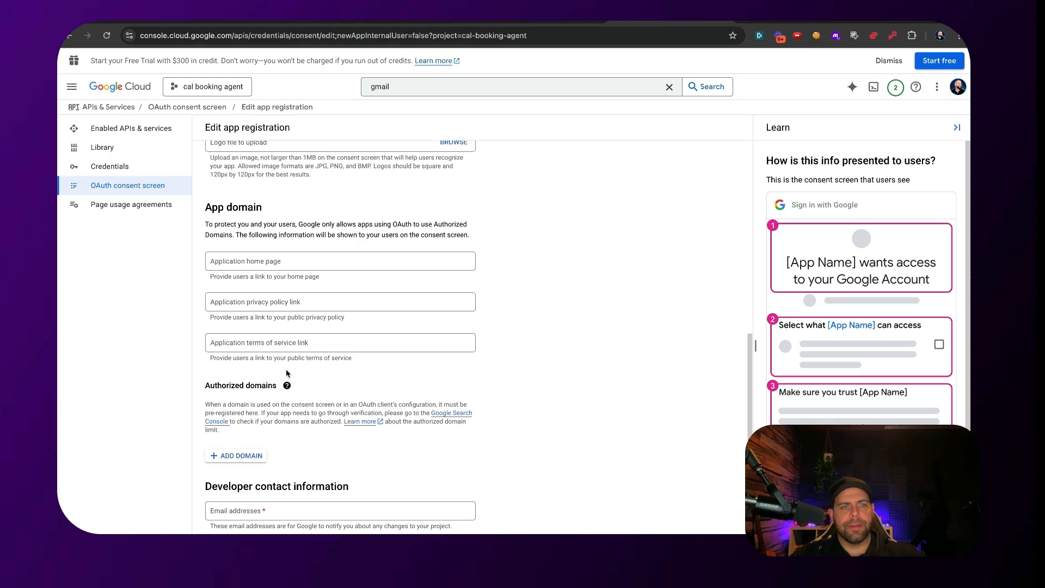
left_click(272, 511)
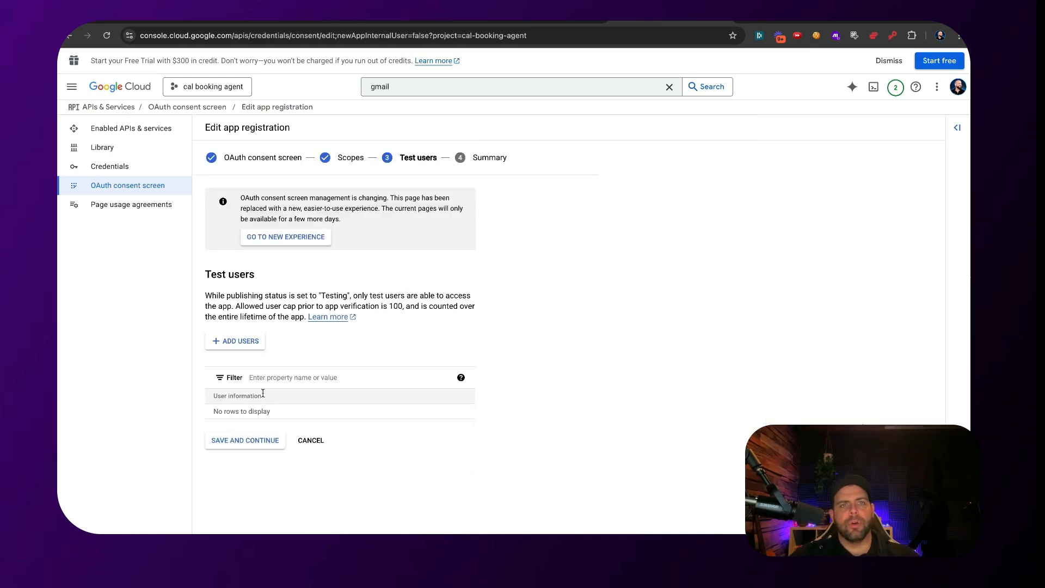
- Finish the app registration without adding test users and publish the app to production
left_click(256, 443)
scroll(284, 332, "down", 6)
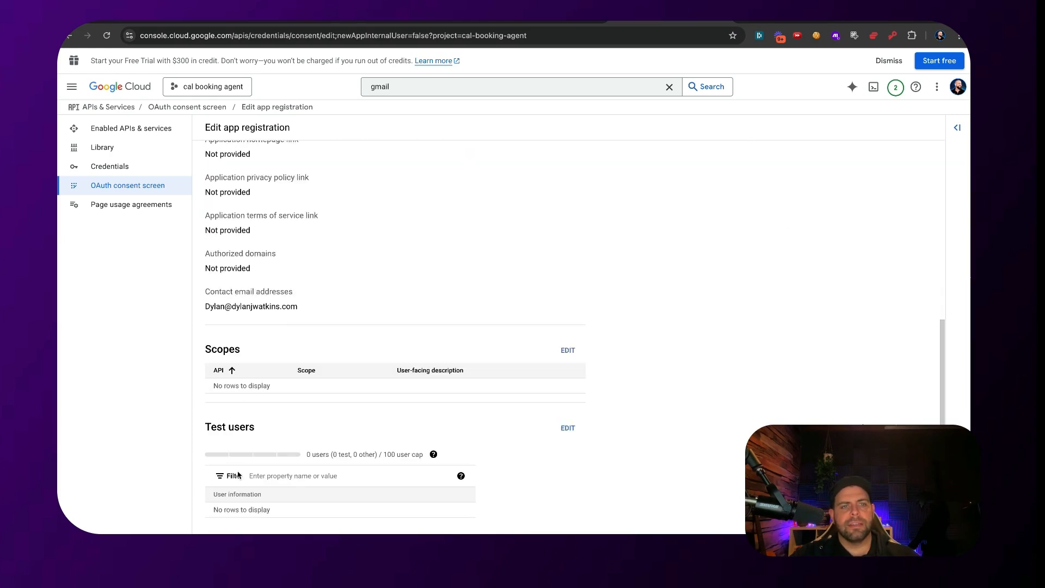
left_click(248, 544)
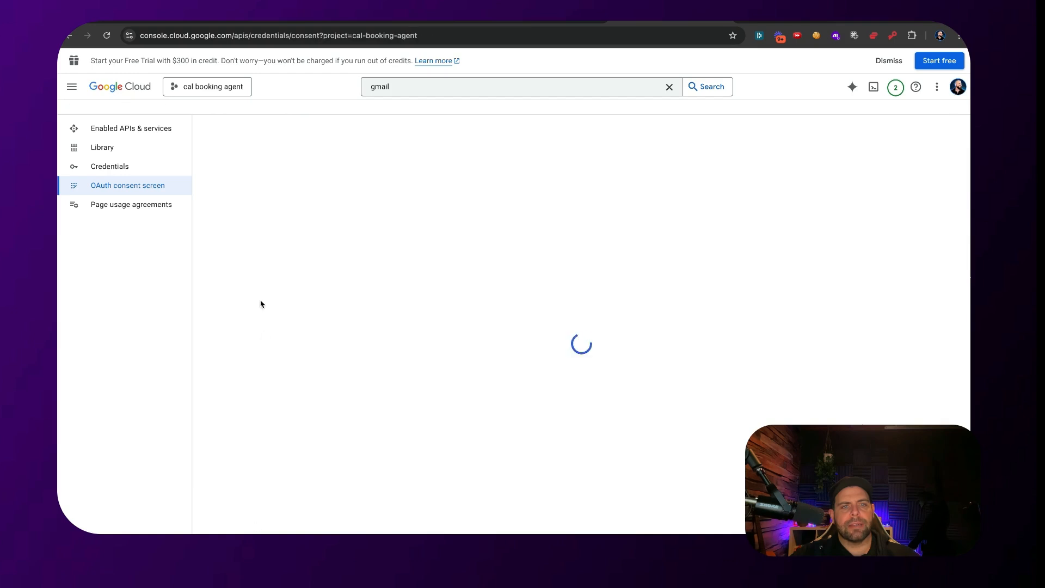
left_click(242, 311)
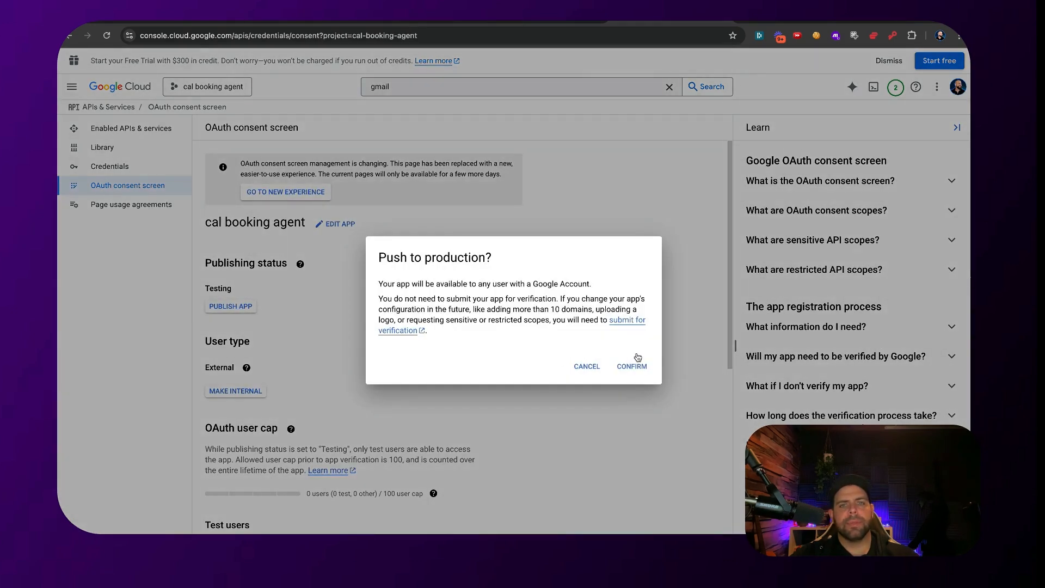
- Start a new OAuth client ID credential of type Web application and name it "cal booking agent"
left_click(114, 167)
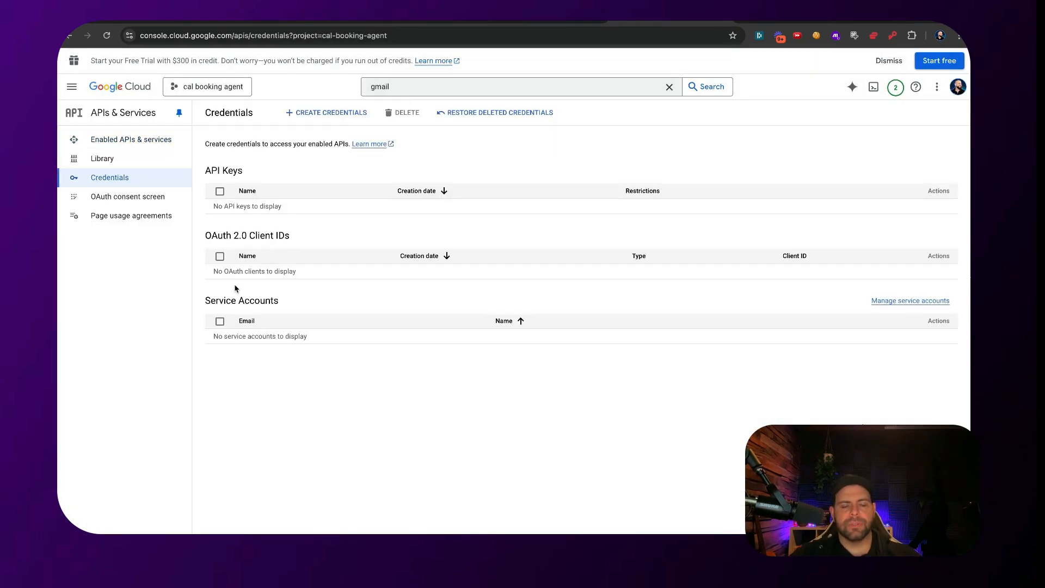
left_click(330, 113)
left_click(368, 166)
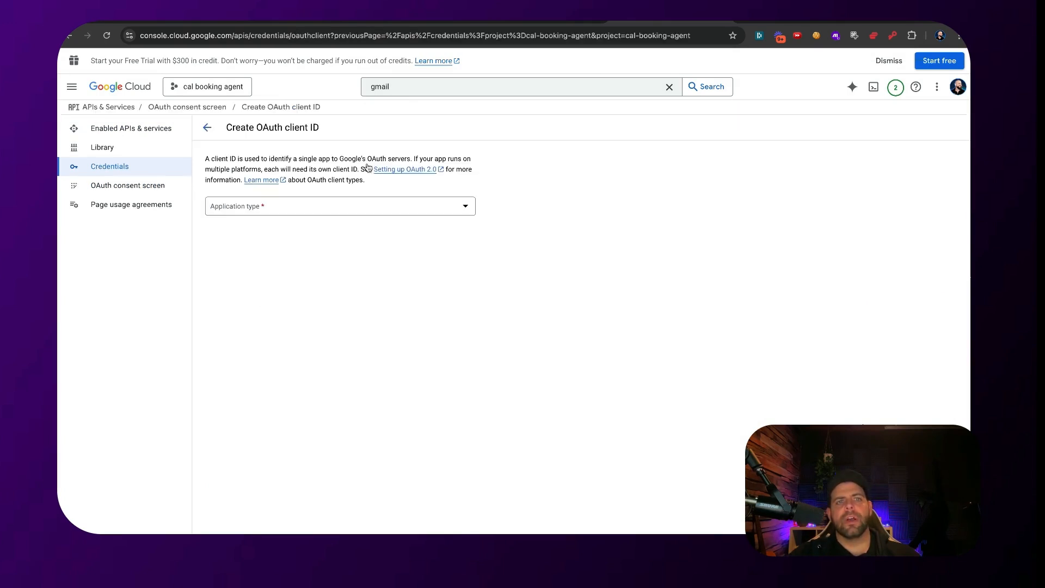
left_click(306, 208)
left_click(302, 217)
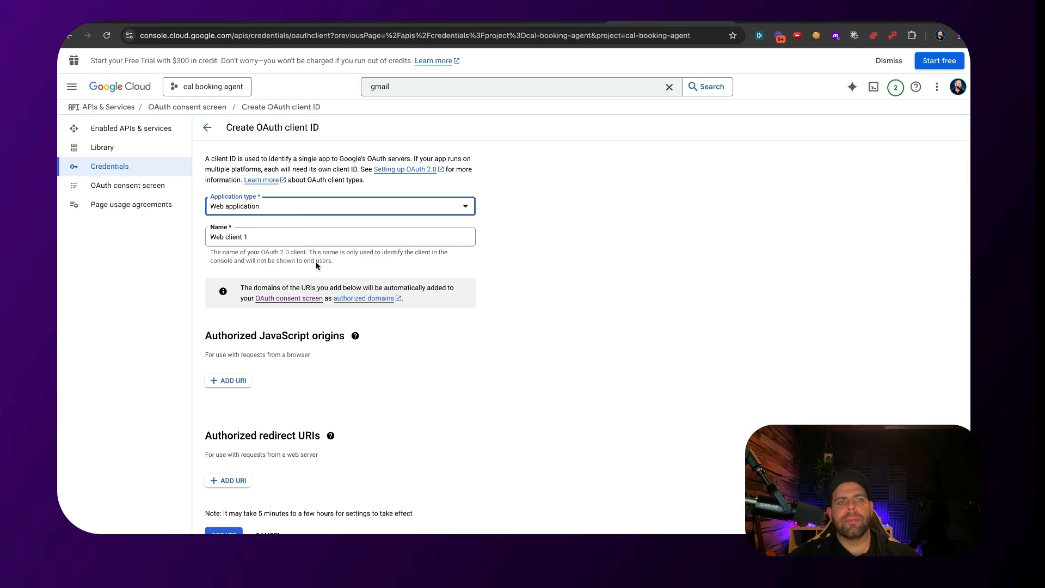
triple_click(318, 234)
type("cal booking agent")
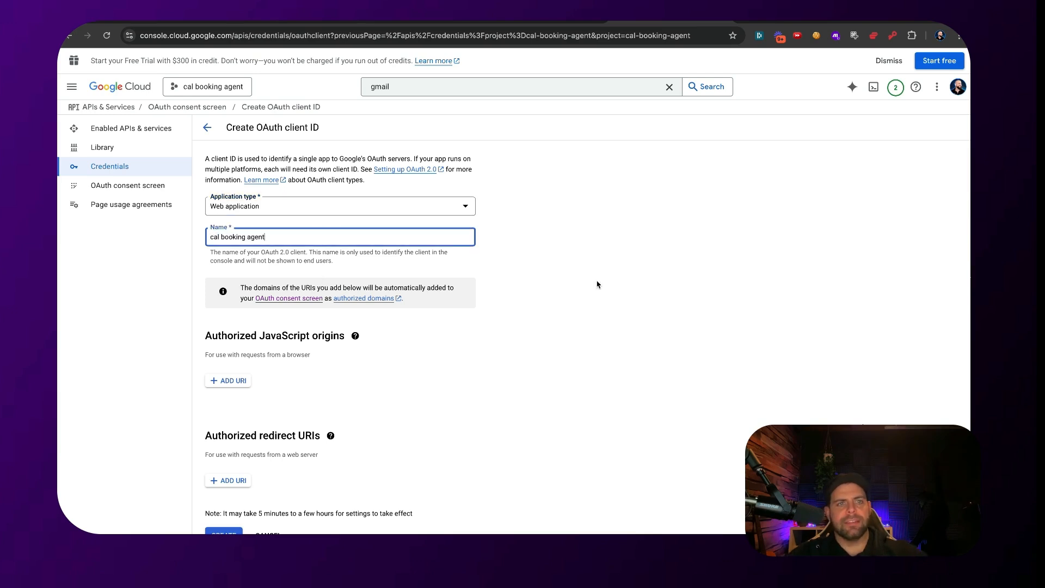
left_click(612, 288)
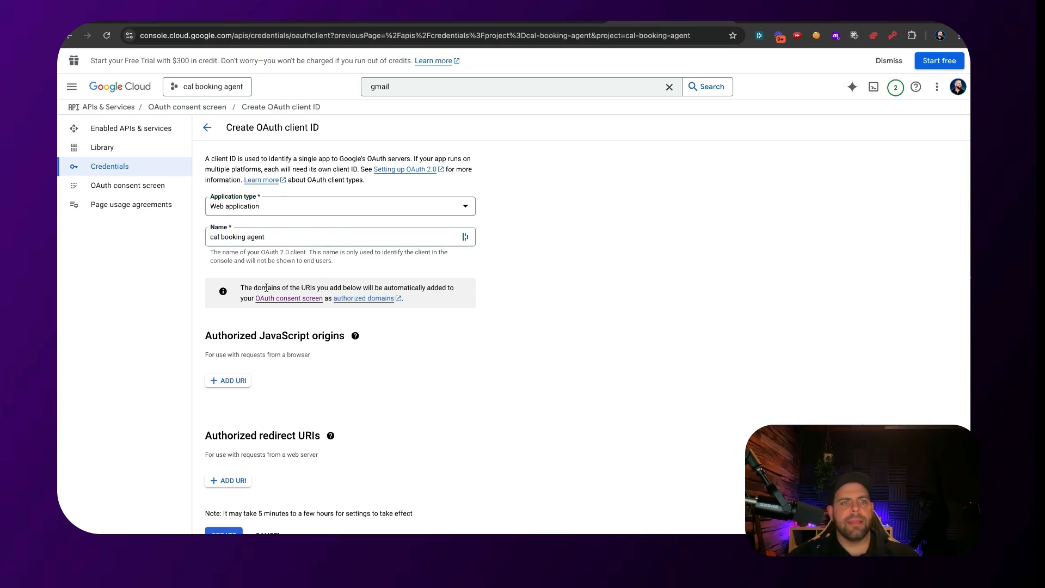
- Create a new Gmail credential in n8n and paste its OAuth Redirect URL as the Google Cloud client's authorized redirect URI
left_click(228, 481)
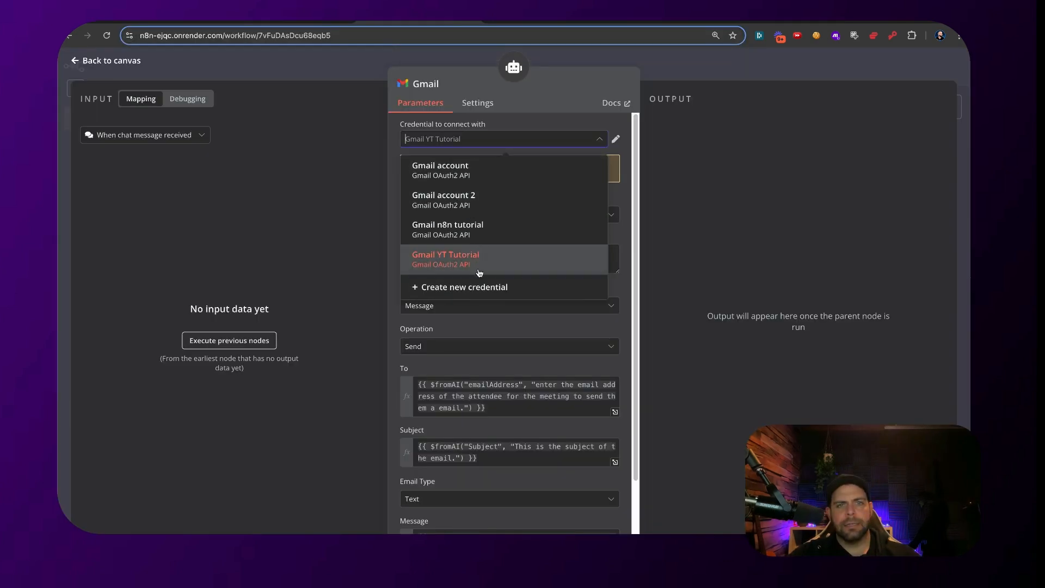
left_click(476, 286)
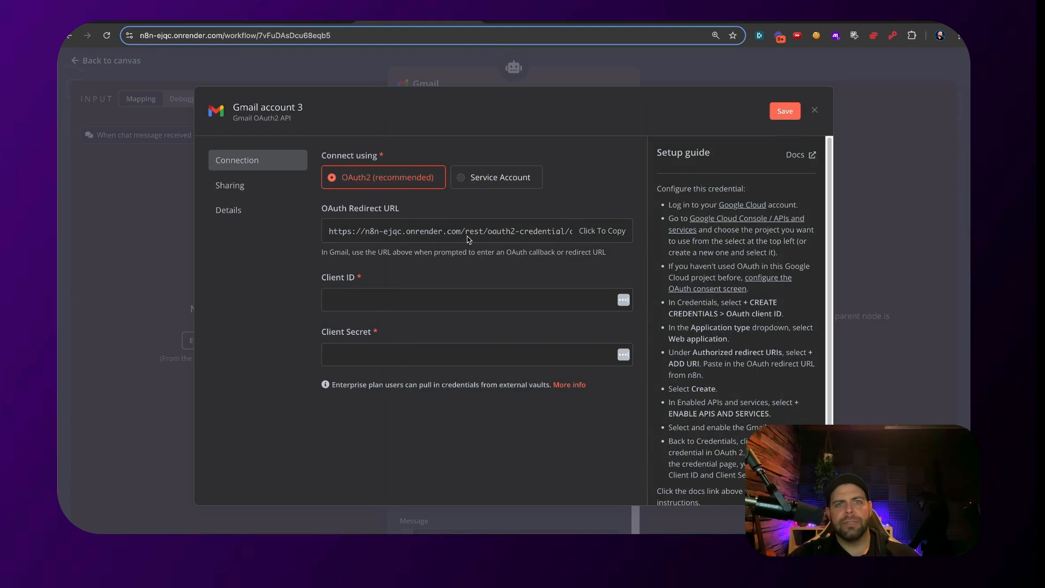
left_click(680, 22)
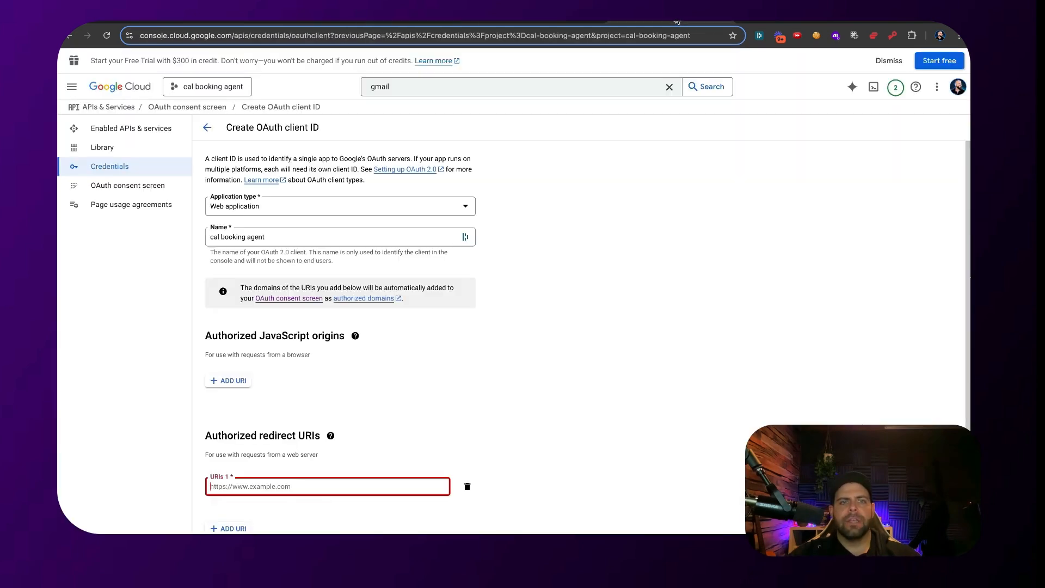
key("super+v")
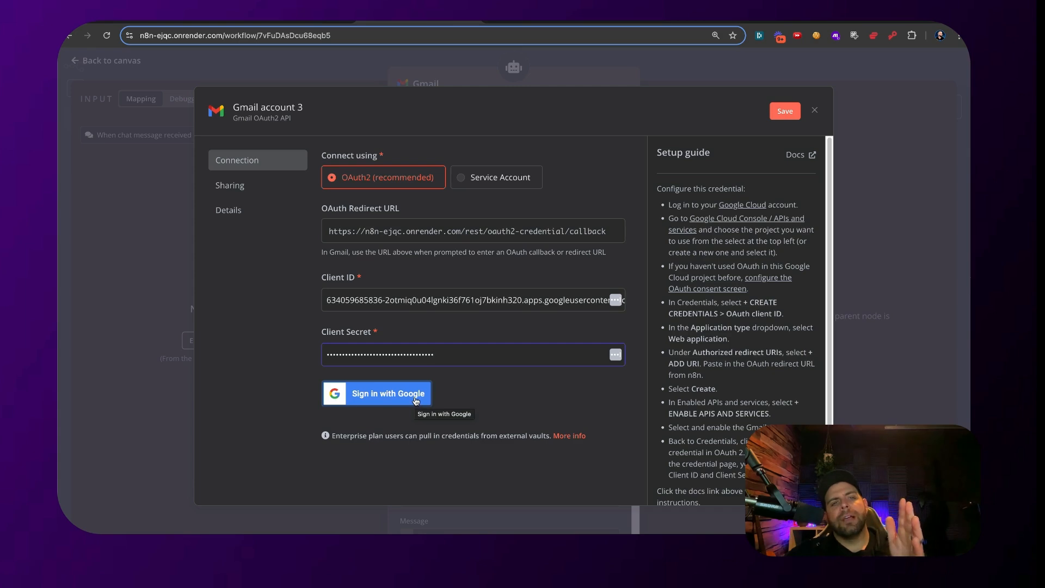
- Authorize the new Gmail credential by signing in with Google, then return to the workflow canvas
left_click(416, 401)
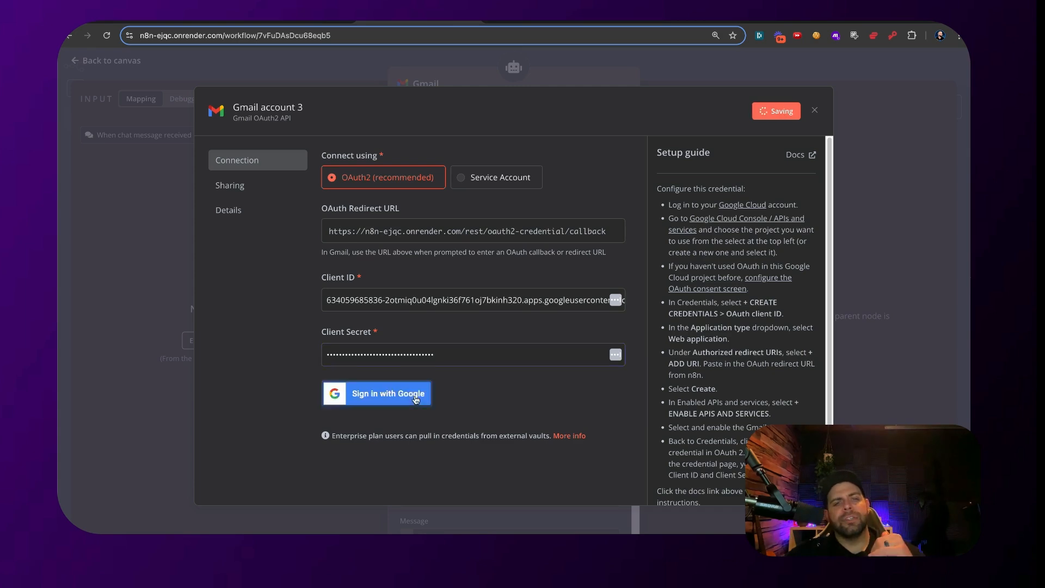
left_click(235, 347)
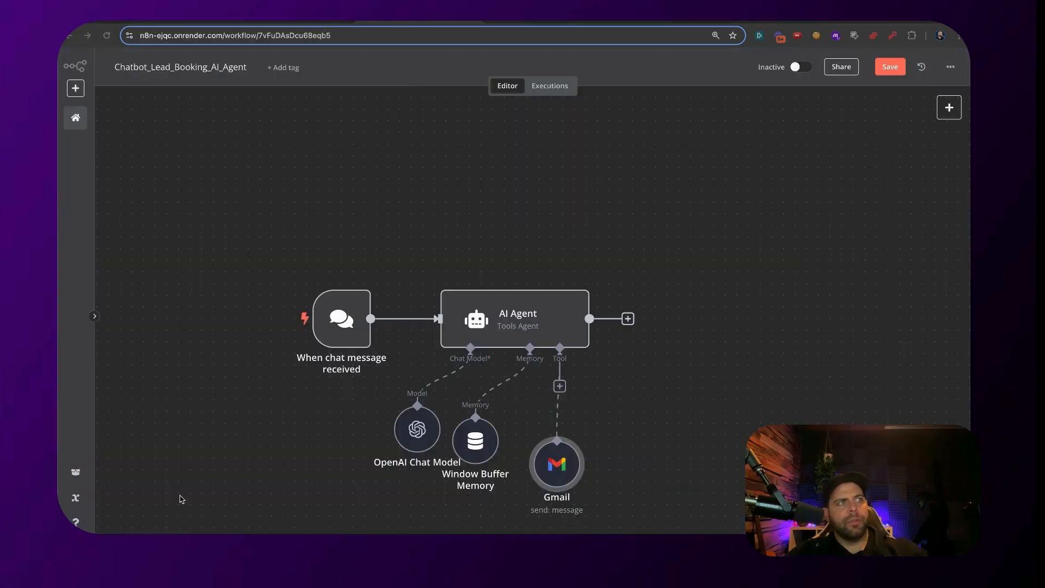
scroll(594, 415, "right", 3)
scroll(594, 415, "down", 2)
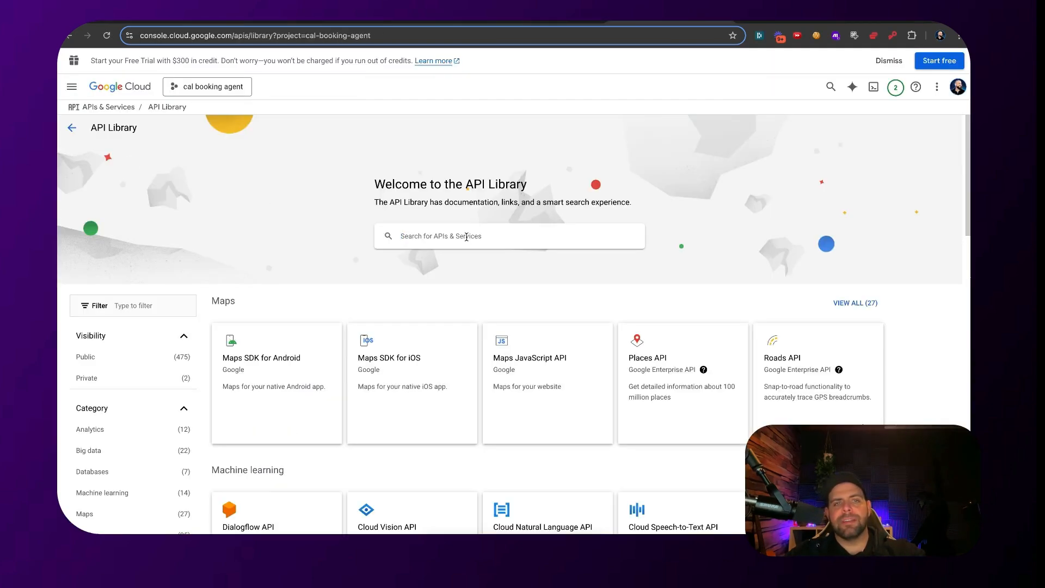
- Search the Google Cloud API Library for calendar
left_click(466, 235)
type("calen")
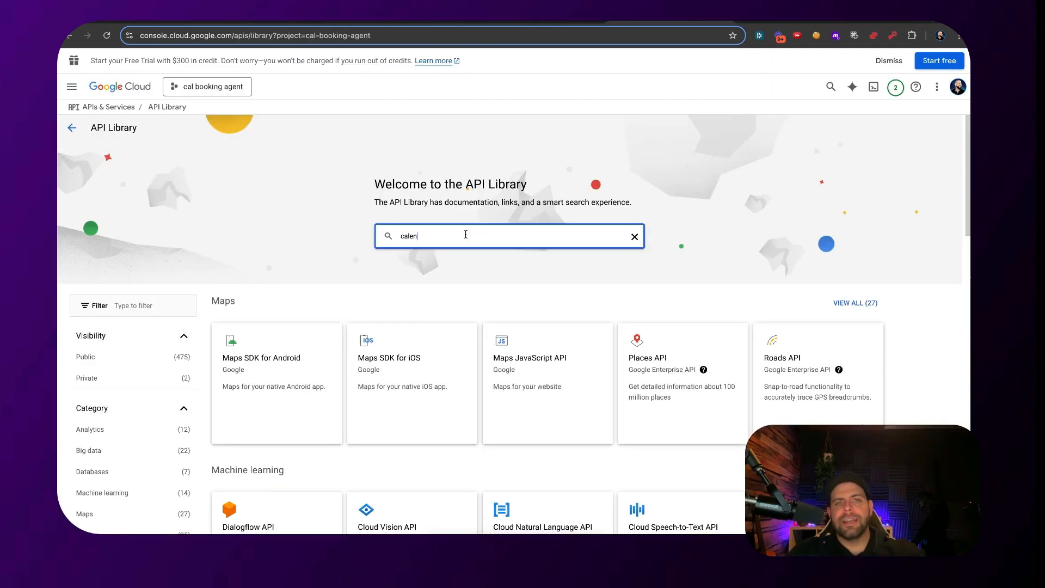
type("da")
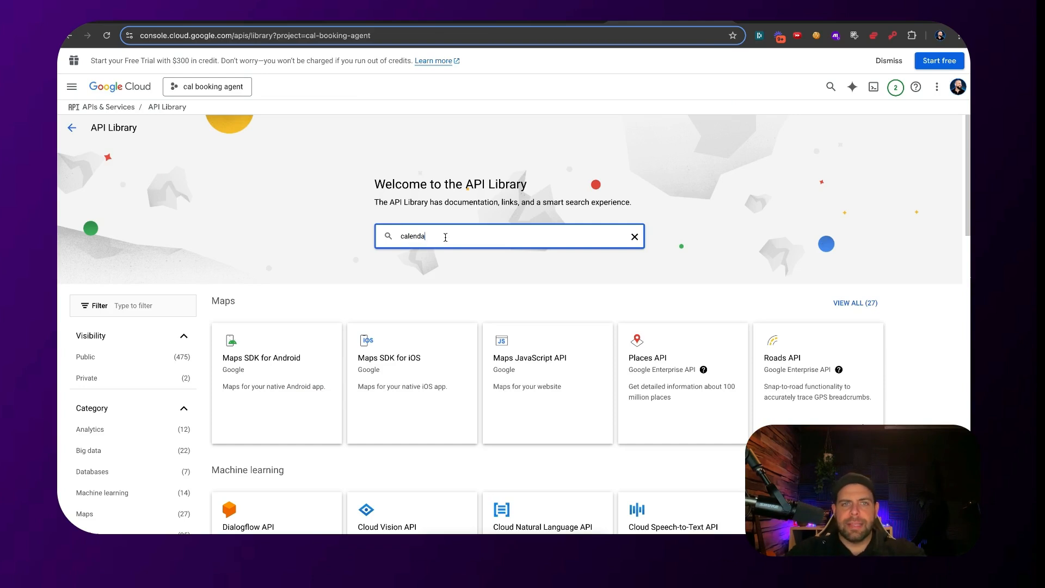
type("r")
key("Return")
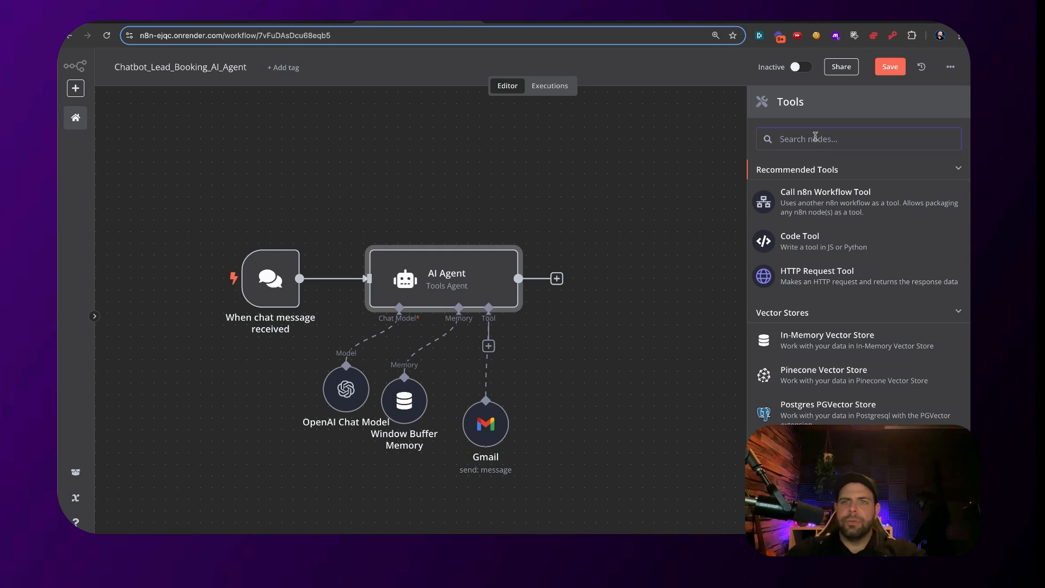
- Add a Google Calendar tool to the n8n AI Agent and change its tool description mode to Set Manually
type("cal")
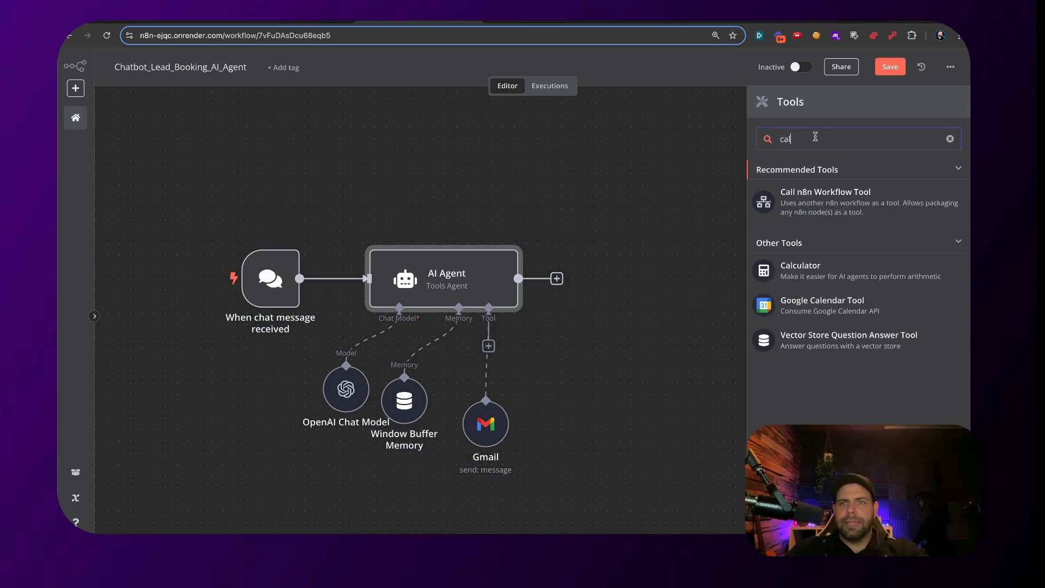
left_click(834, 307)
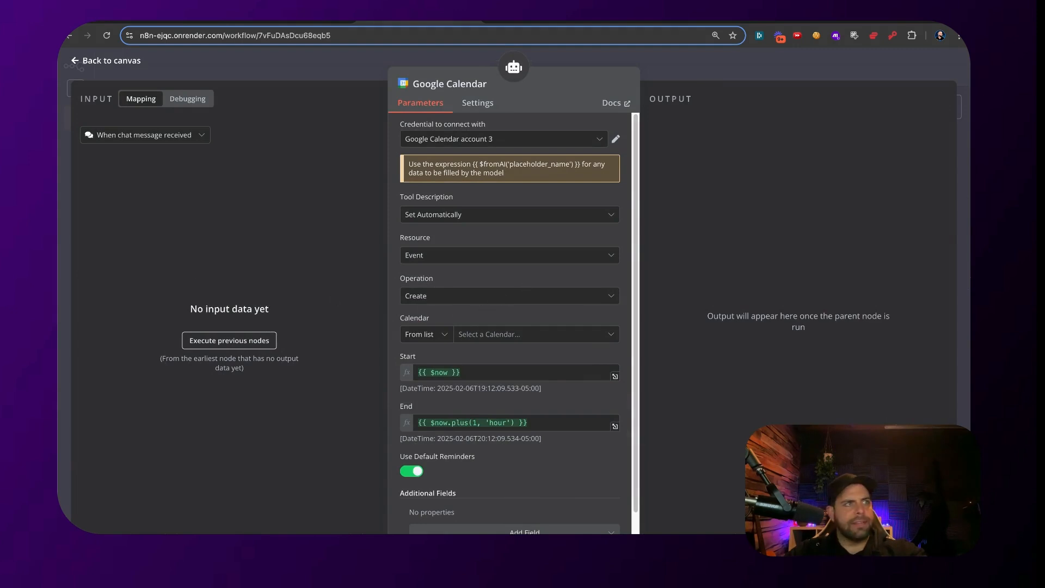
left_click(556, 215)
left_click(510, 278)
- Replace the calendar tool's description with the prepared "Call this tool to make the appointment" instructions and enlarge the description box
left_click(512, 267)
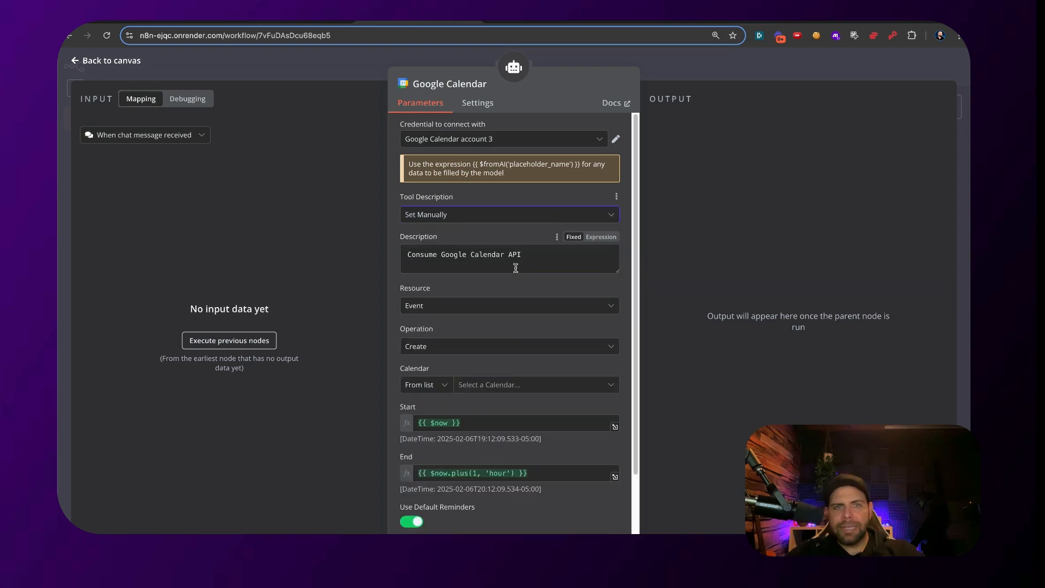
key("ctrl+a")
key("ctrl+v")
left_click_drag(619, 274, 620, 320)
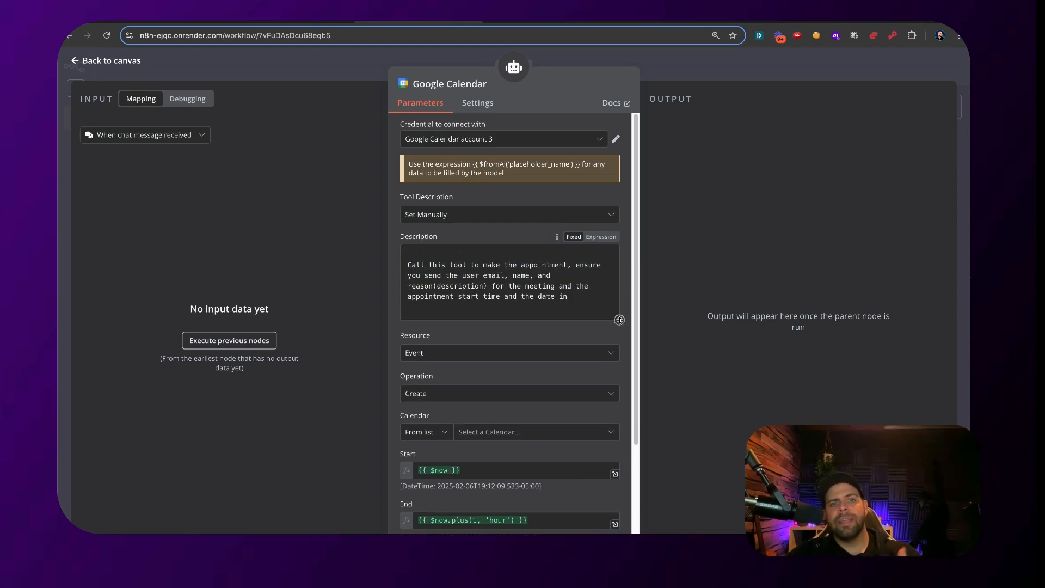
mouse_move(619, 319)
left_mouse_down()
mouse_move(620, 296)
mouse_move(620, 306)
left_mouse_up()
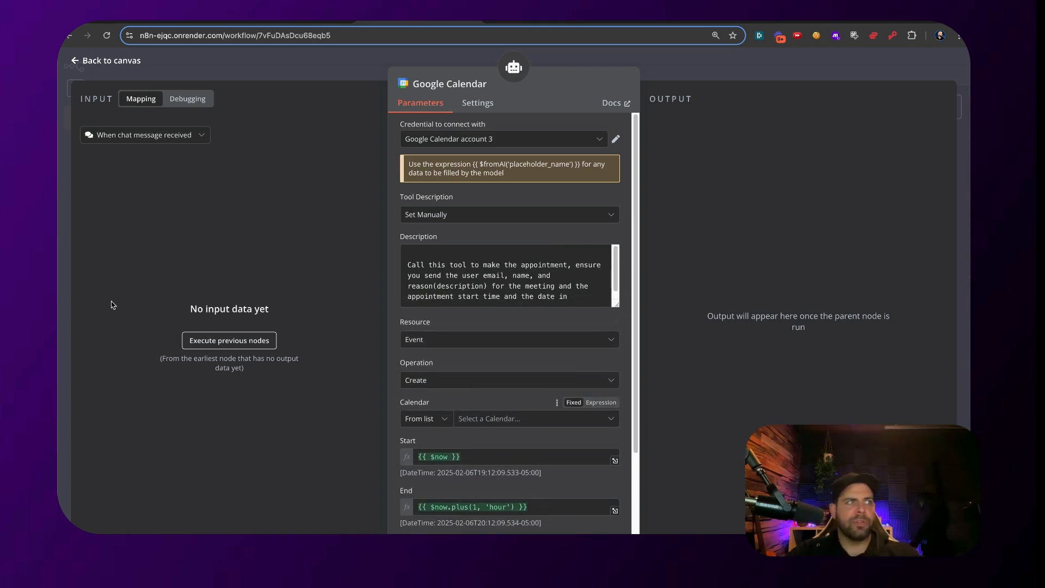
- Pick the owner's calendar and set Start to {{ $fromAI("startEvent", "This is the start time for the event") }}, with End likewise using "endEvent" and "end time"
left_click(498, 384)
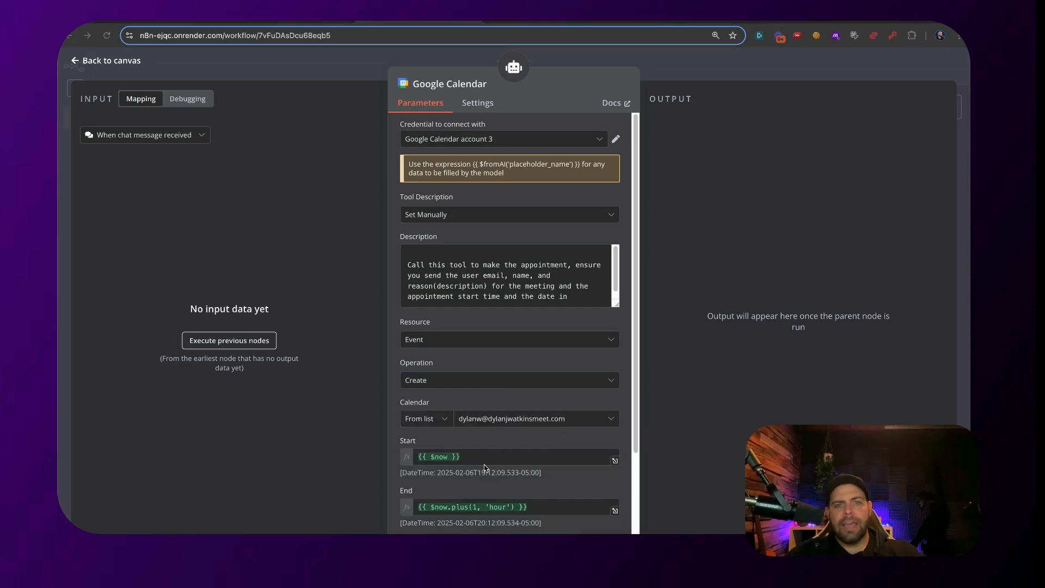
triple_click(494, 456)
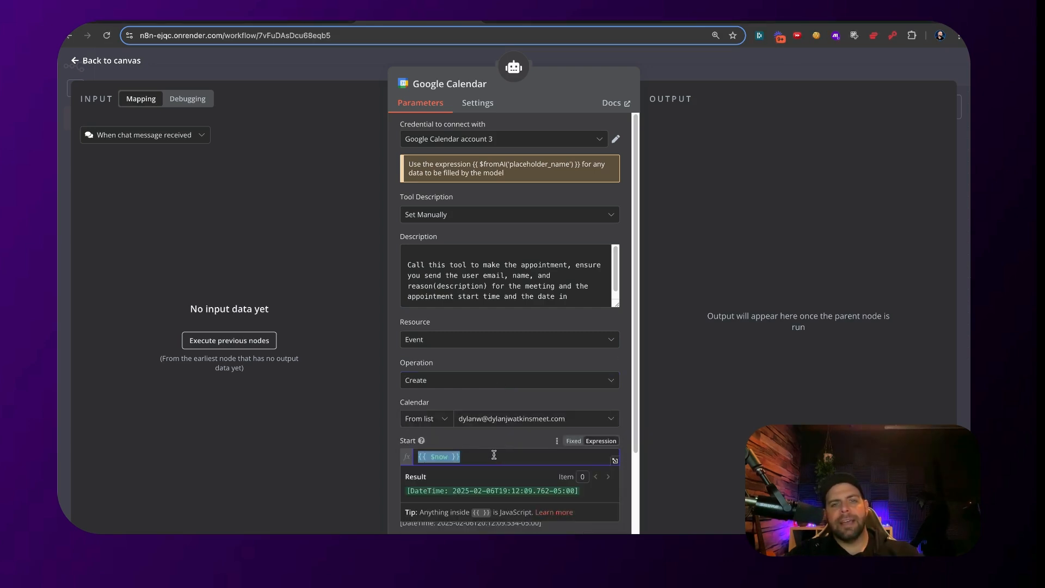
type("{{ $fromAI(\"startEvent\", \"This is the start time for the event\") }}")
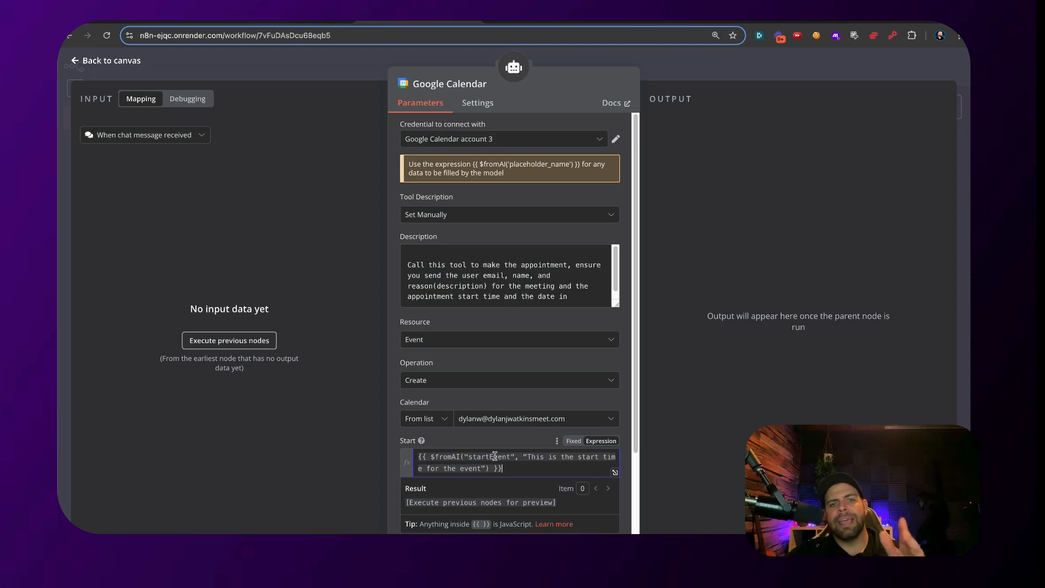
left_click_drag(505, 470, 462, 458)
left_click(449, 457)
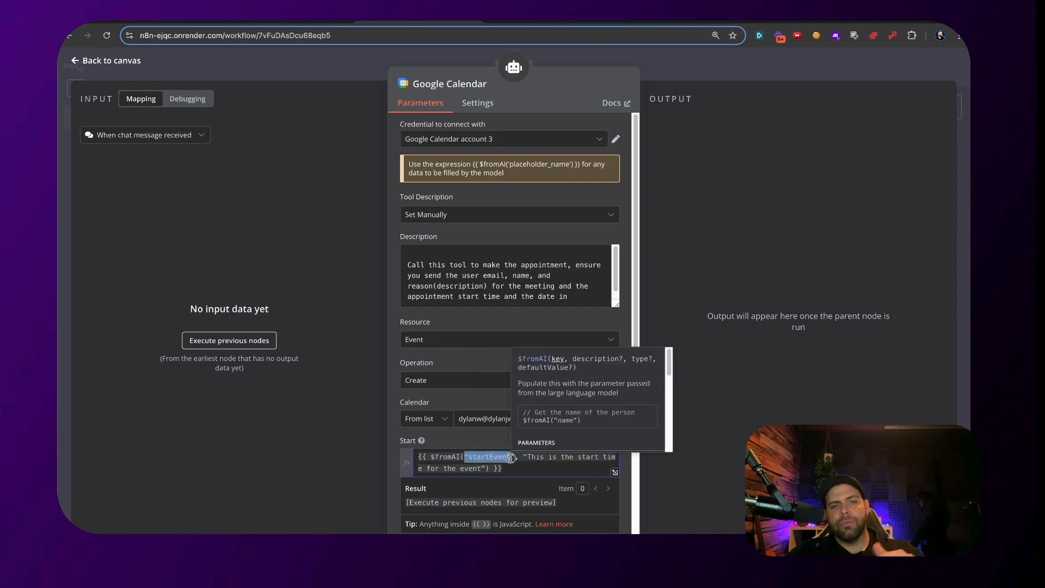
left_click(533, 476)
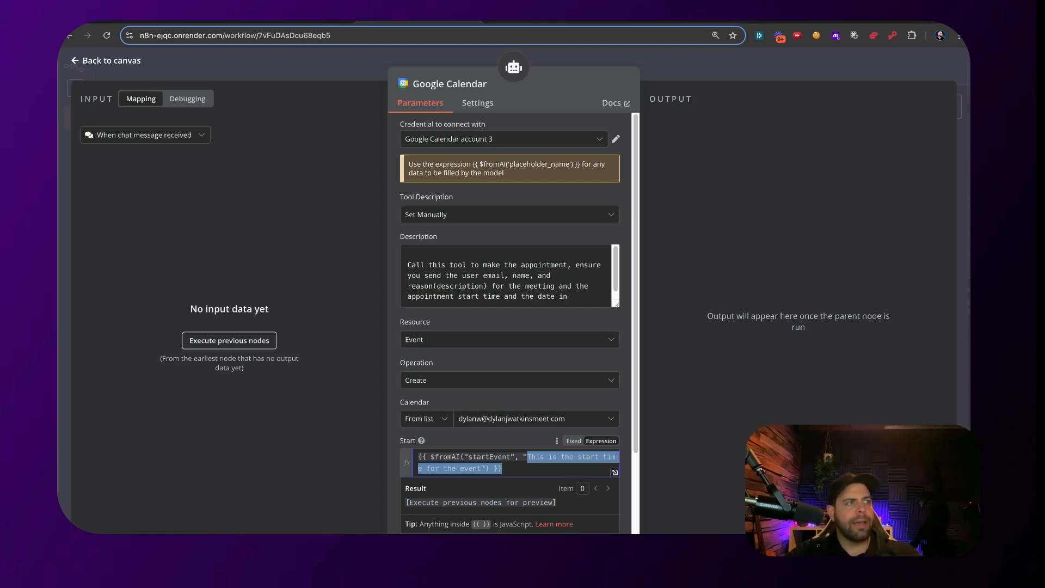
scroll(526, 243, "down", 2)
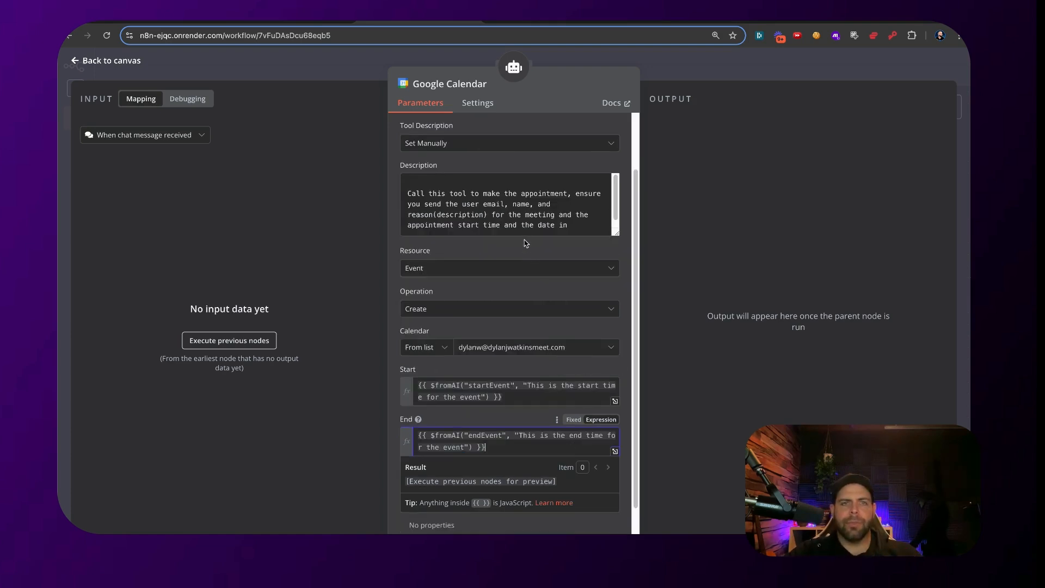
- Add an Attendees field with a $fromAI("attendee", ...) expression asking for the meeting attendee's email as a quoted address in square brackets
left_click(696, 378)
scroll(488, 482, "down", 2)
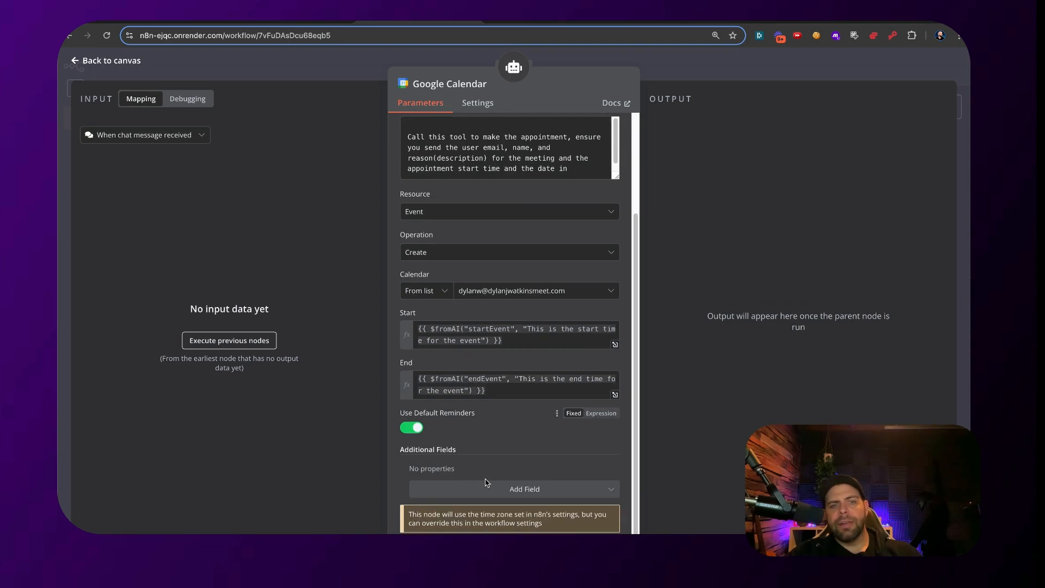
left_click(450, 493)
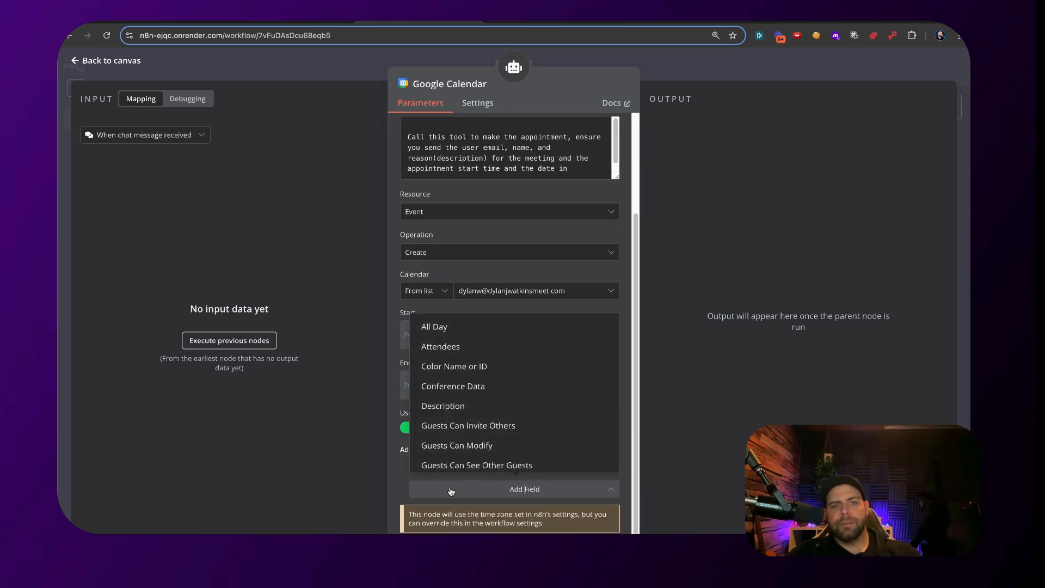
left_click(468, 354)
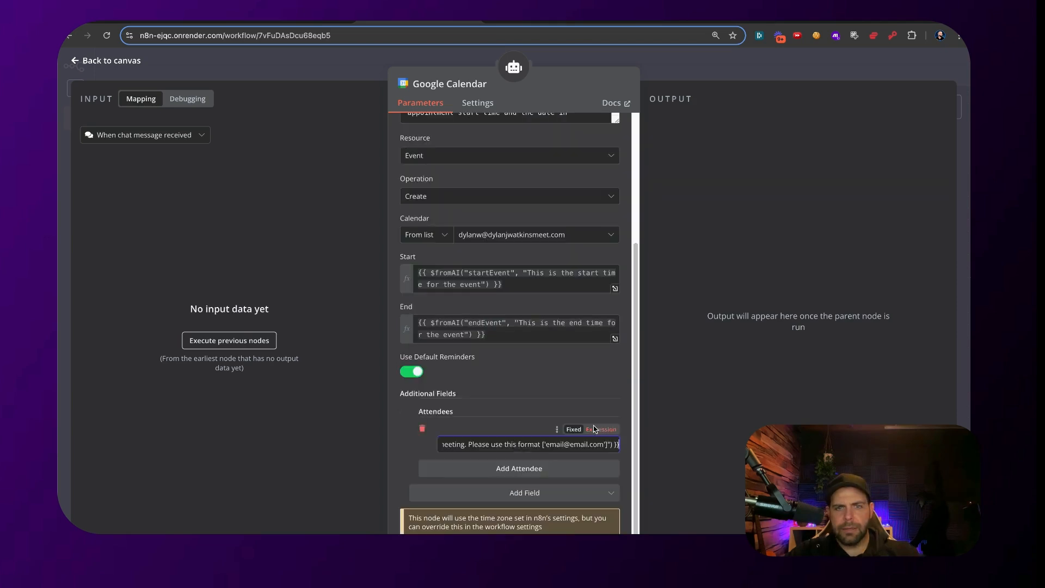
left_click(596, 430)
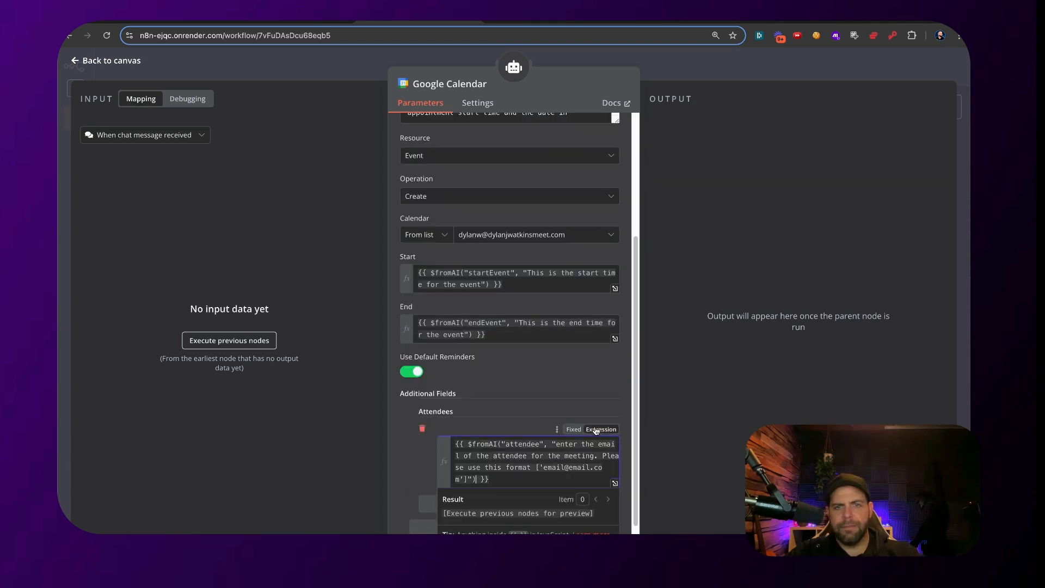
left_click(615, 481)
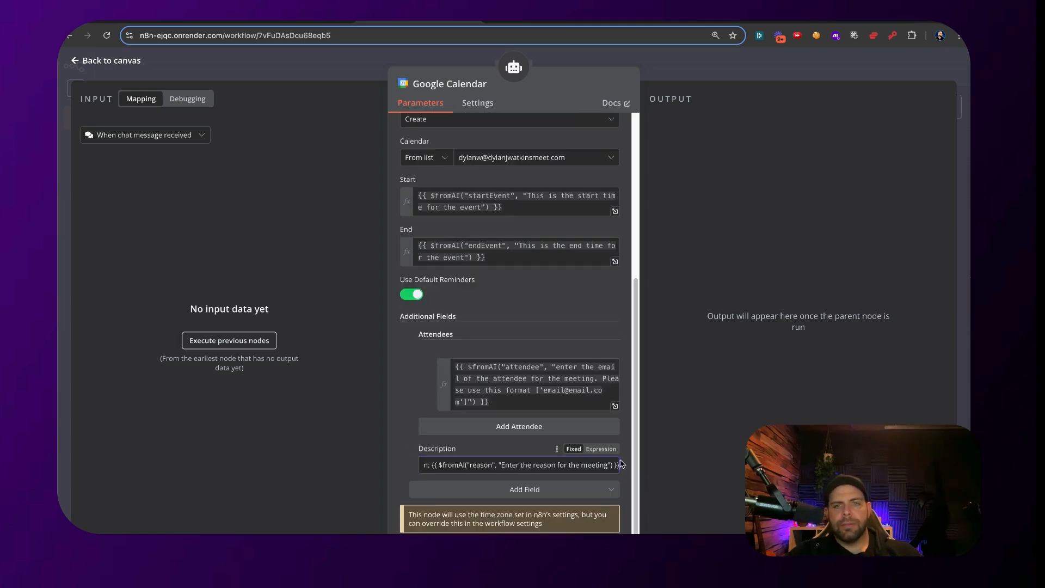
- Add a Description expression: Company: {{ $fromAI("company", "Enter th company name of the person") }}, on a new line Reason: {{ $fromAI("reason", "Enter the reason for the meeting") }}
left_click(612, 450)
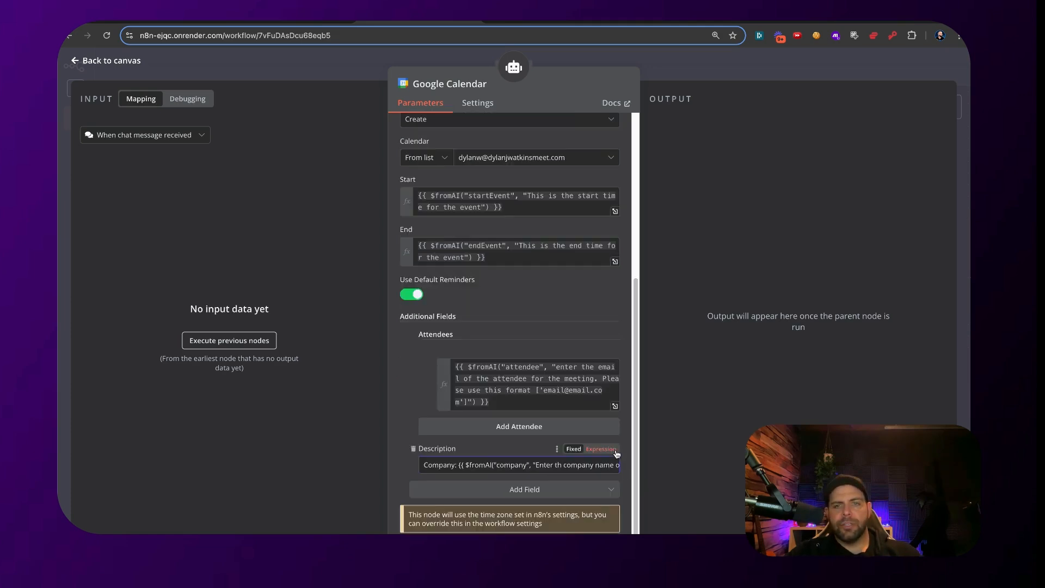
left_click(614, 502)
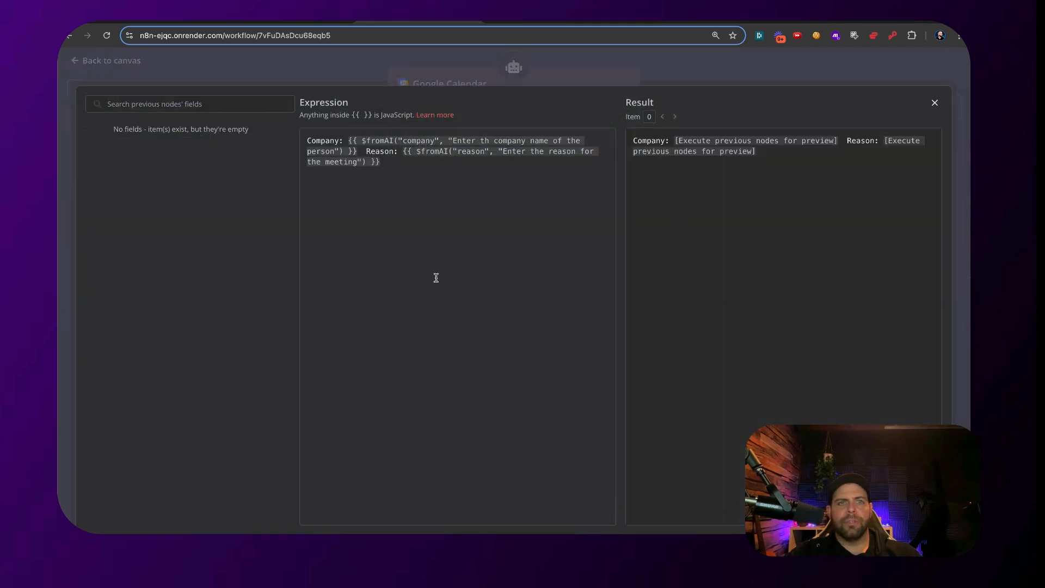
left_click(366, 152)
key("Return")
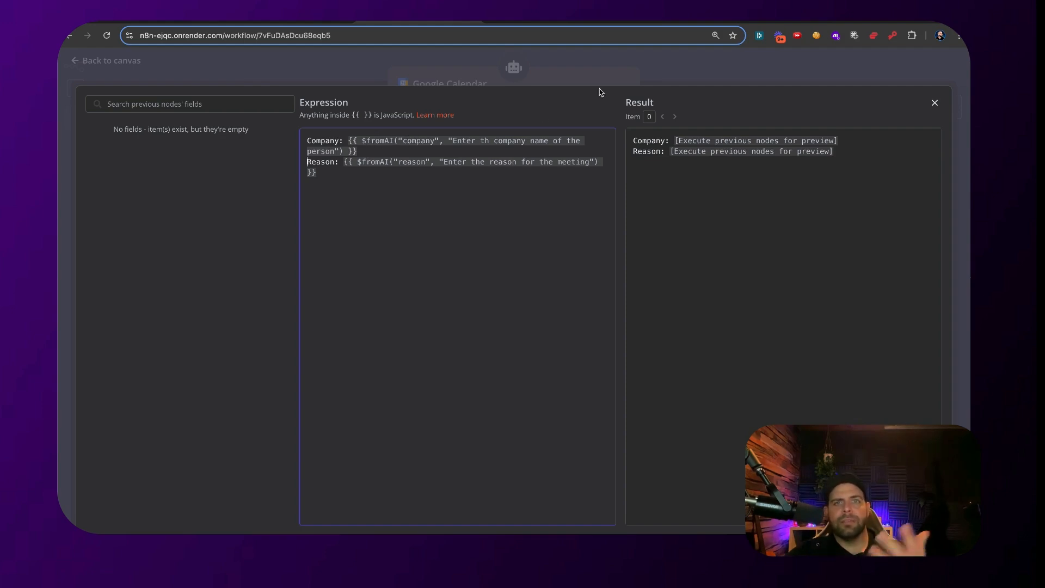
left_click(663, 80)
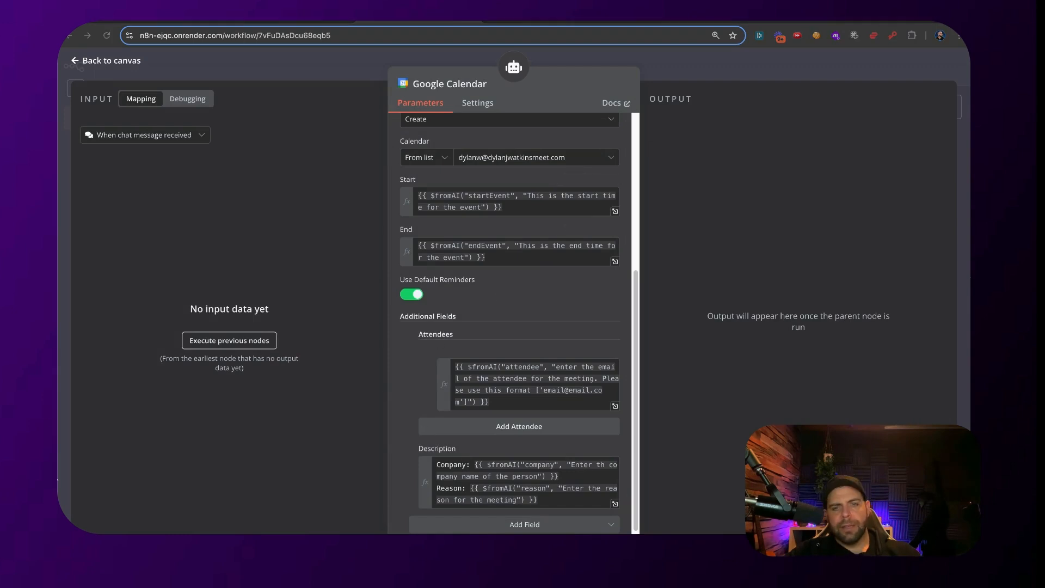
- Add a Summary of "Discovery Meeting with {{ $fromAI("firstName", "Enter the first name of the person for the meeting.") }}" and save the workflow
left_click(444, 526)
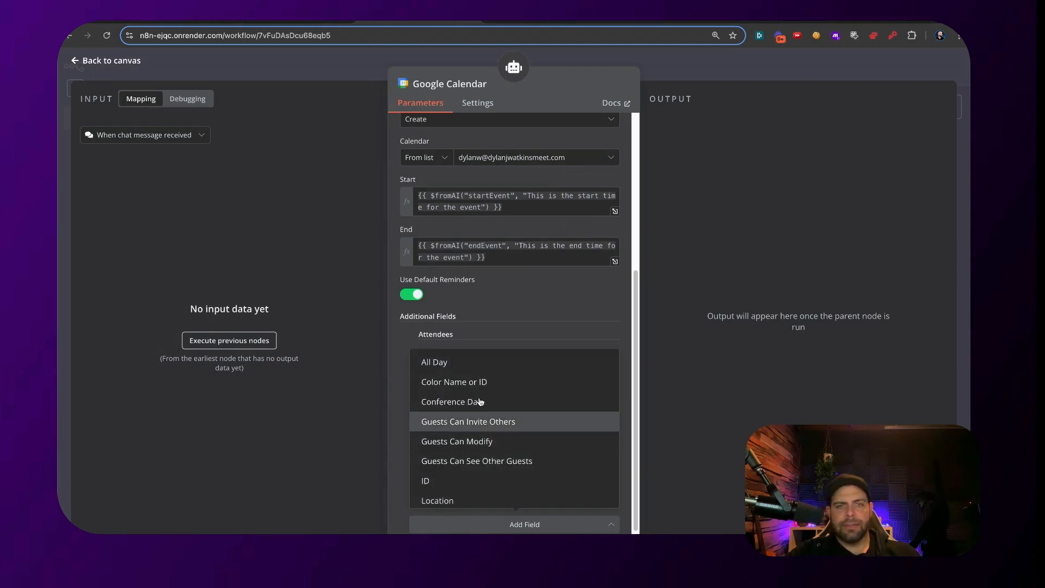
scroll(477, 430, "down", 5)
left_click(477, 476)
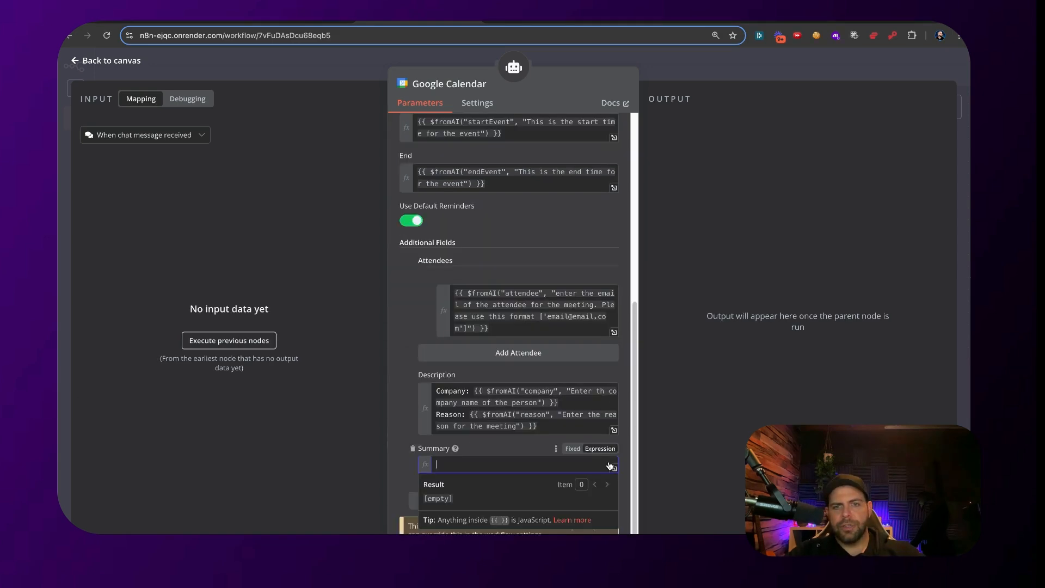
left_click(614, 468)
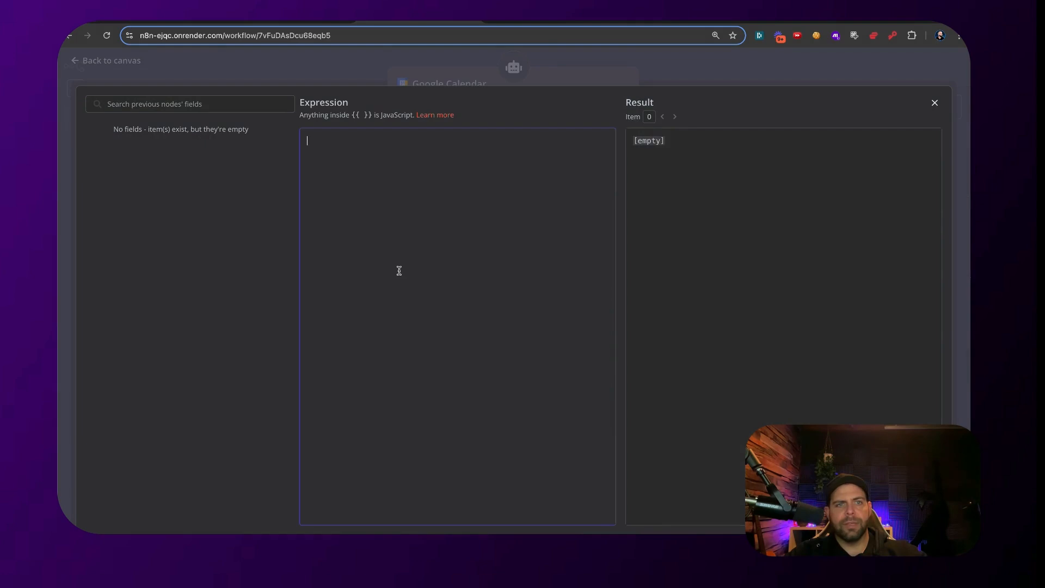
type("Discovery Meeting with {{ $fromAI(\"firstName\", \"Enter the first name of the person for the meeting.\") }}")
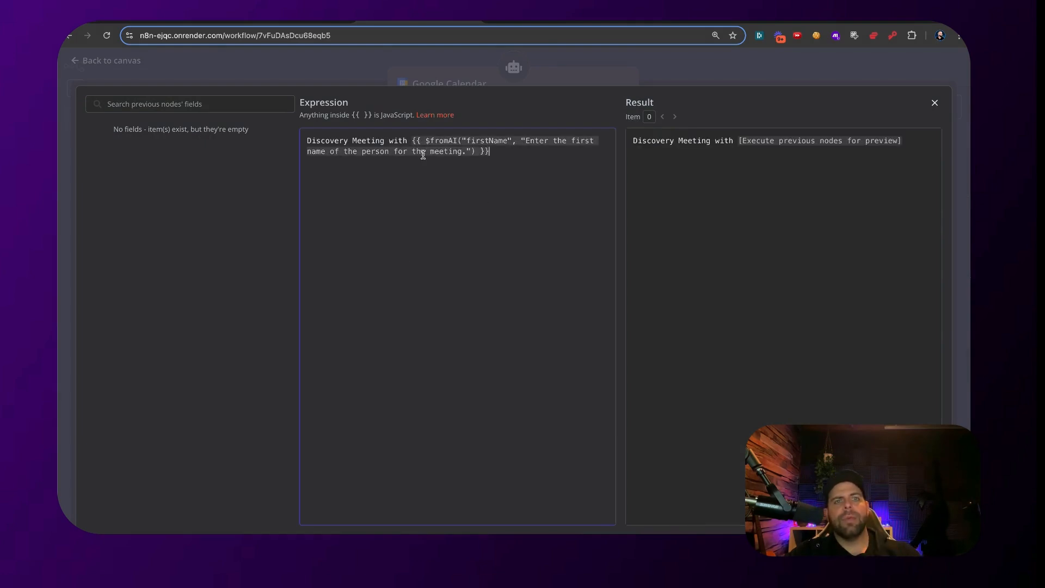
left_click_drag(412, 141, 490, 158)
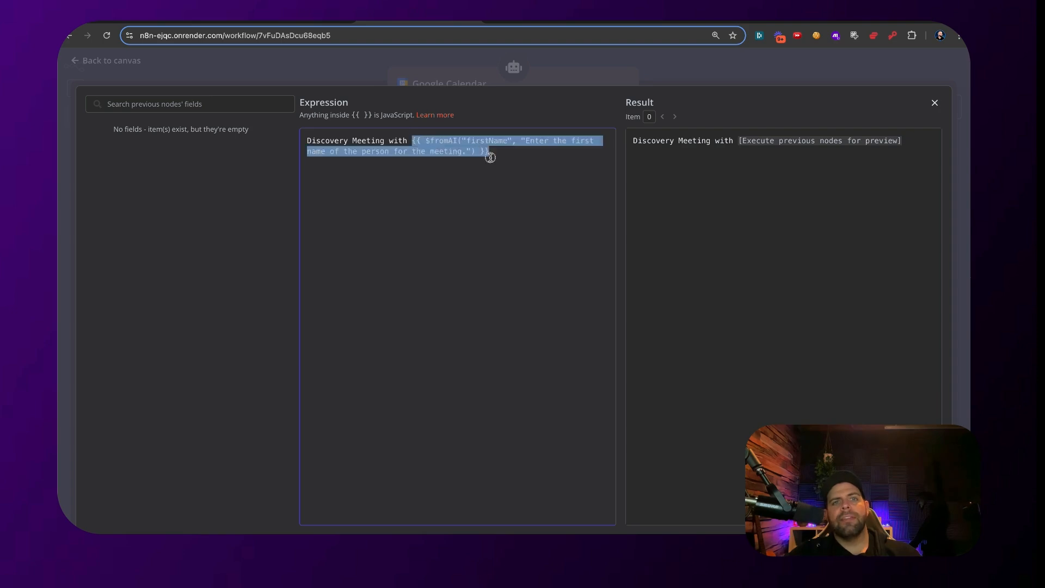
left_click(756, 70)
left_click(756, 72)
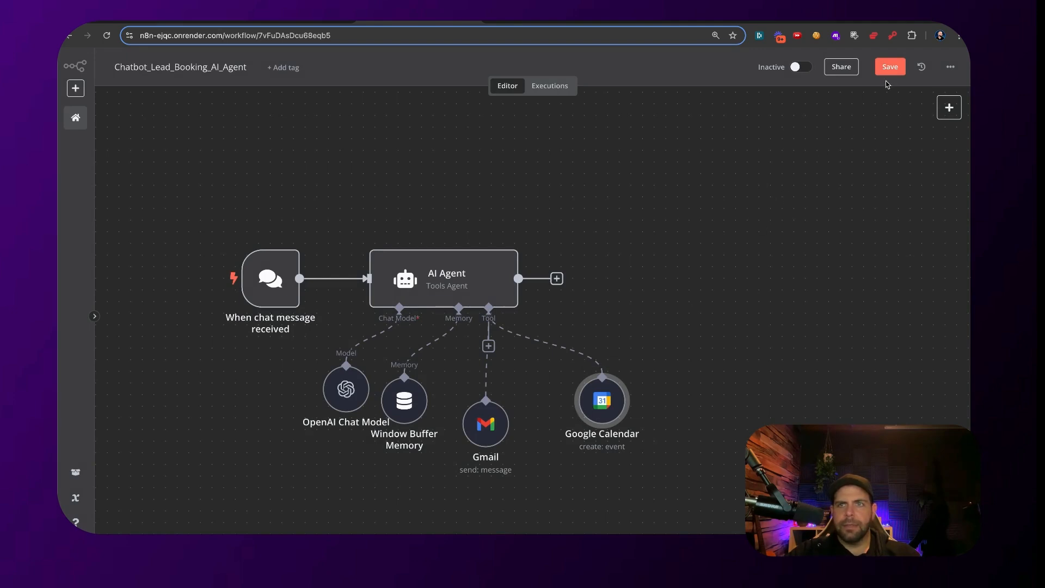
left_click(890, 67)
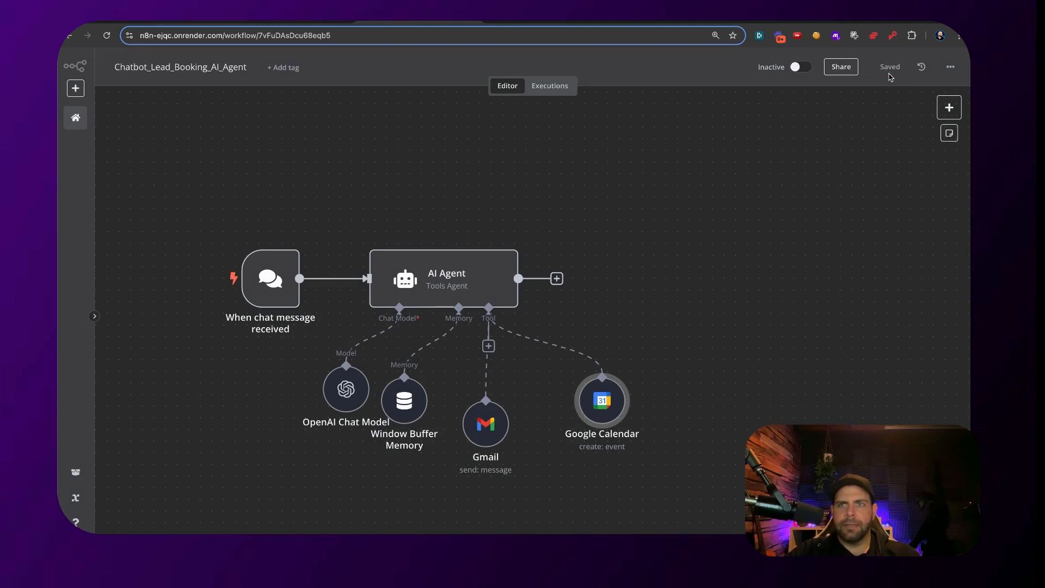
- Add a second Google Calendar Tool node using the Calendar resource with the Availability operation
left_click(948, 109)
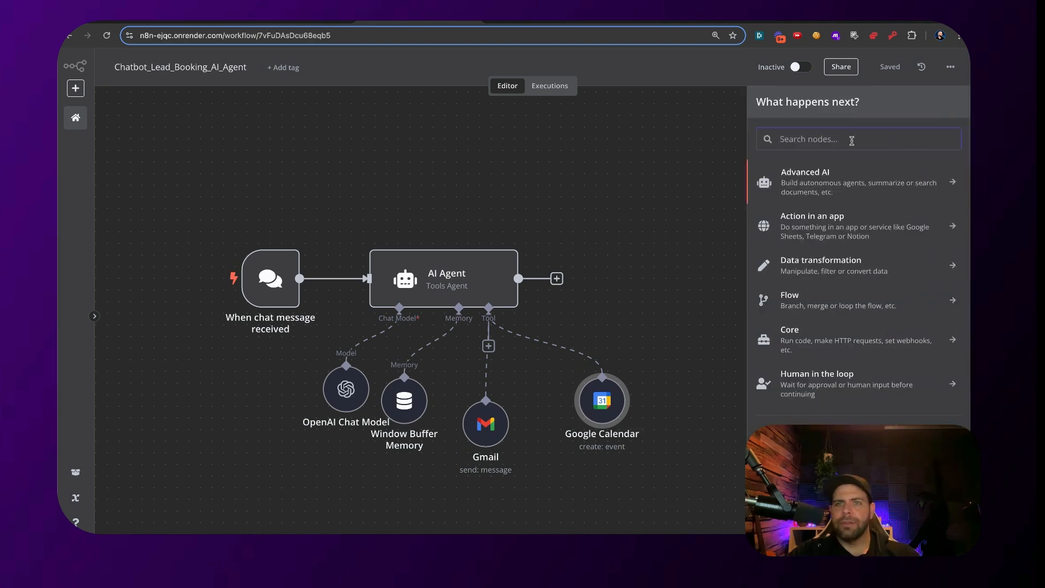
type("cal")
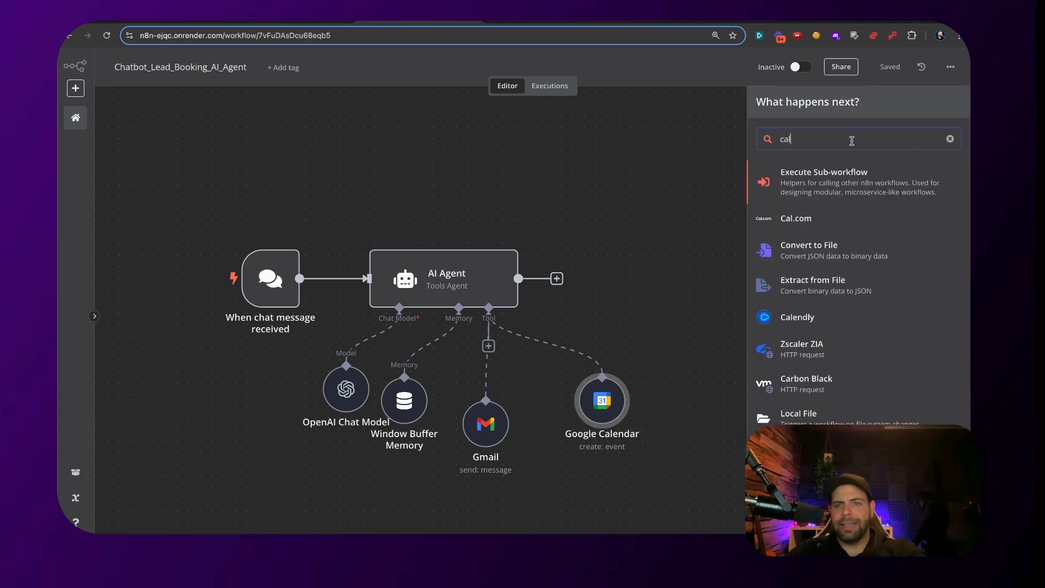
type("en")
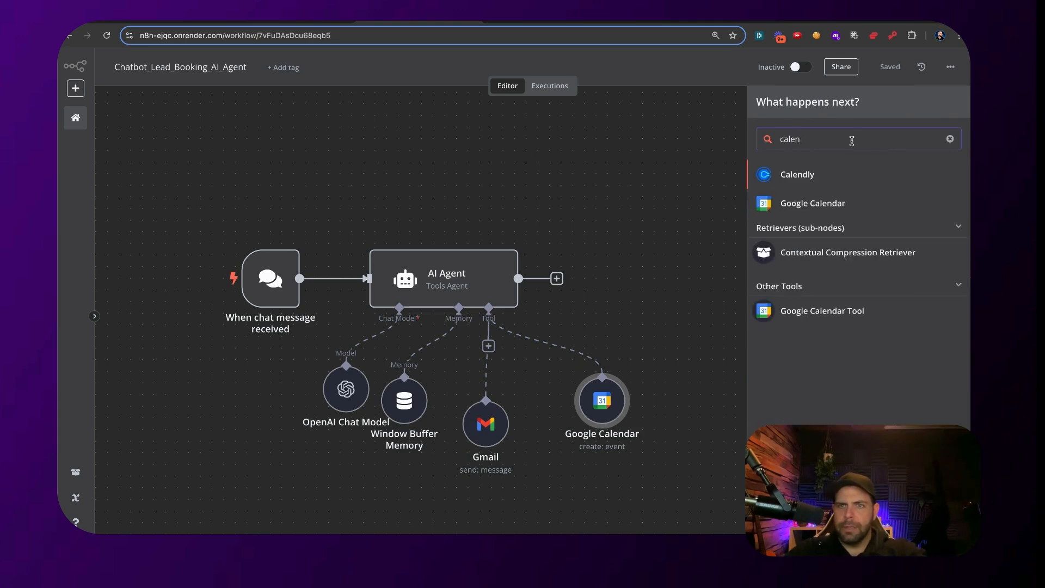
left_click(836, 308)
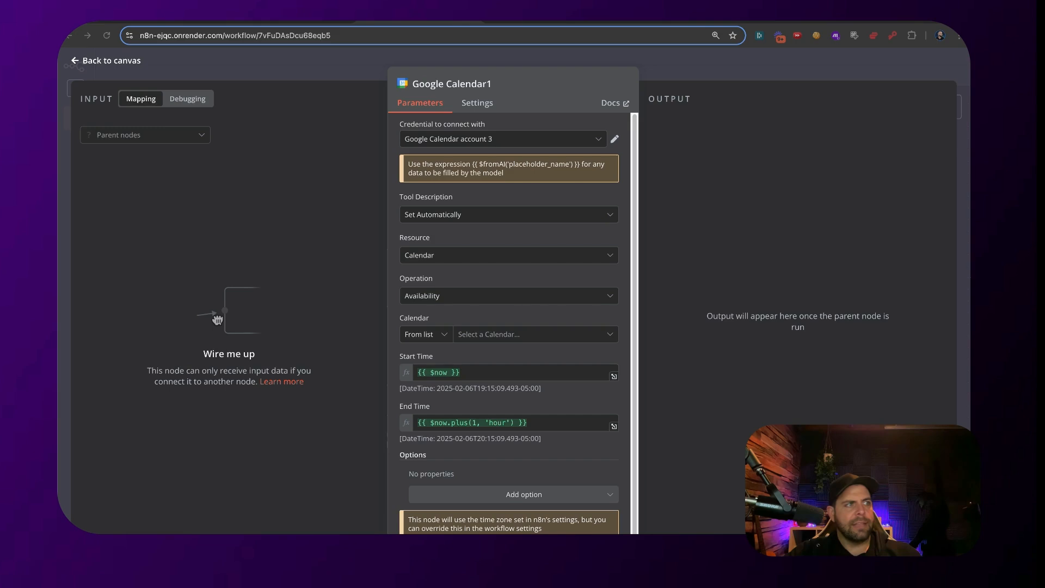
- Set the availability tool's Start Time and End Time to the $fromAI "startEvent" and "endEvent" expressions and select the owner's calendar
left_click(495, 375)
type("{{ $fromAI(\"startEvent\", \"This is the start time for the event\") }}")
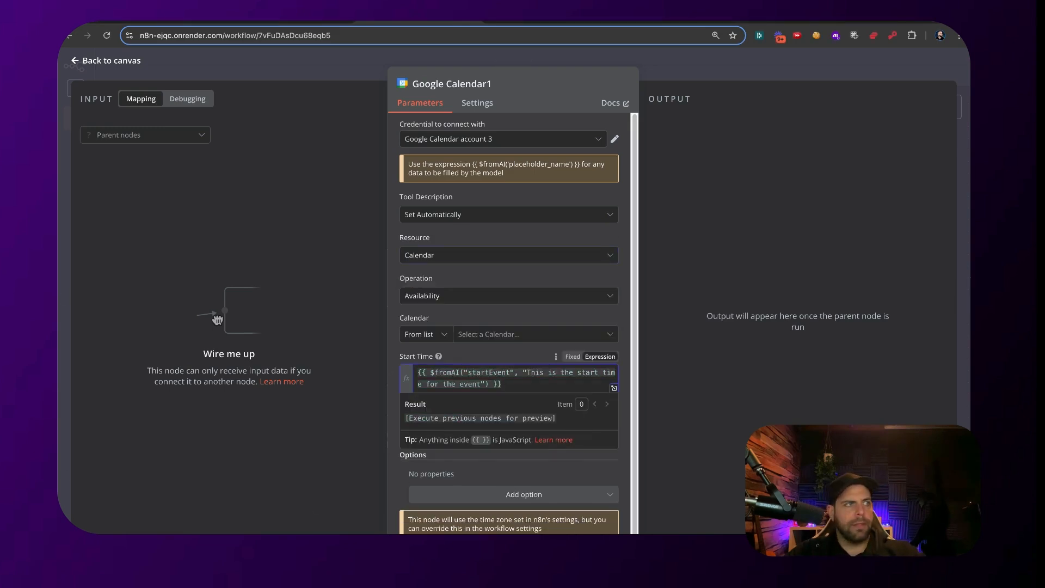
left_click(763, 447)
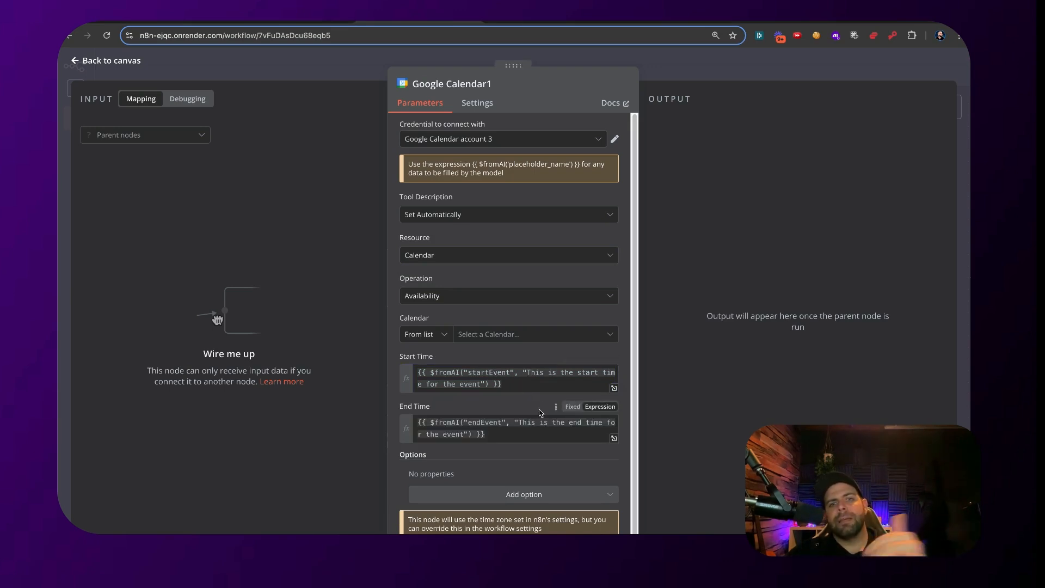
left_click(551, 336)
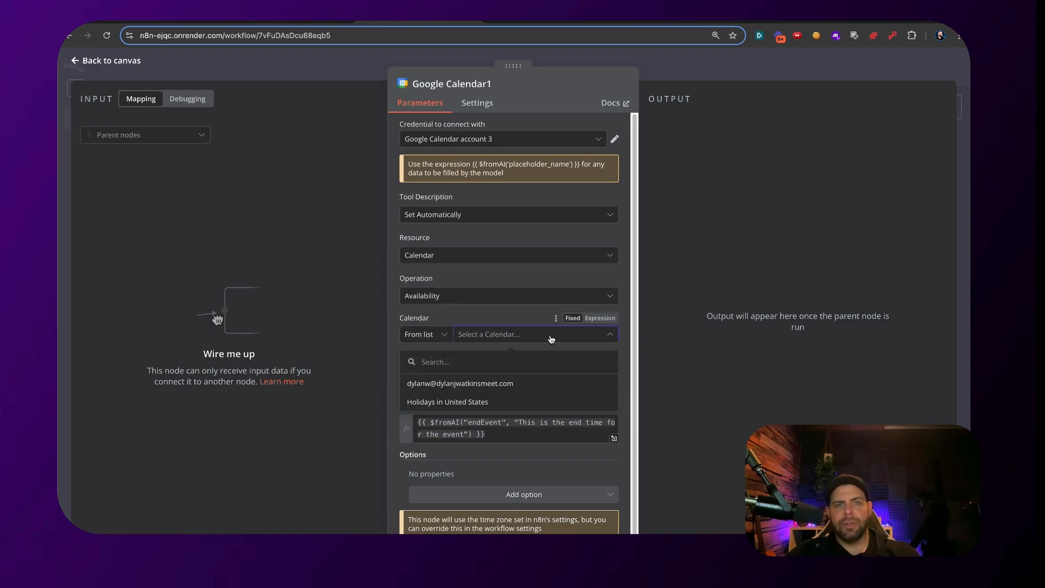
left_click(473, 384)
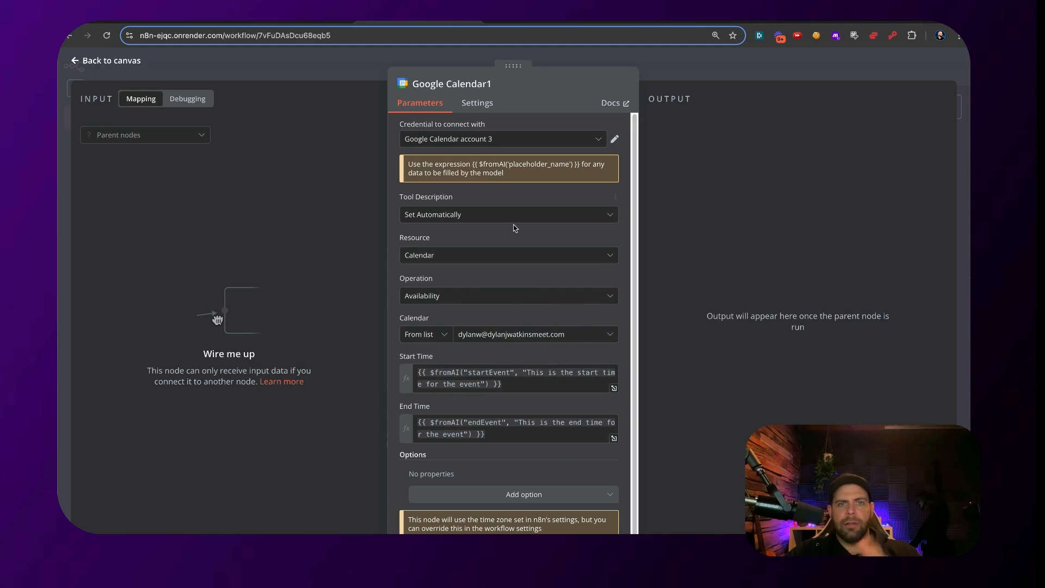
scroll(561, 303, "down", 1)
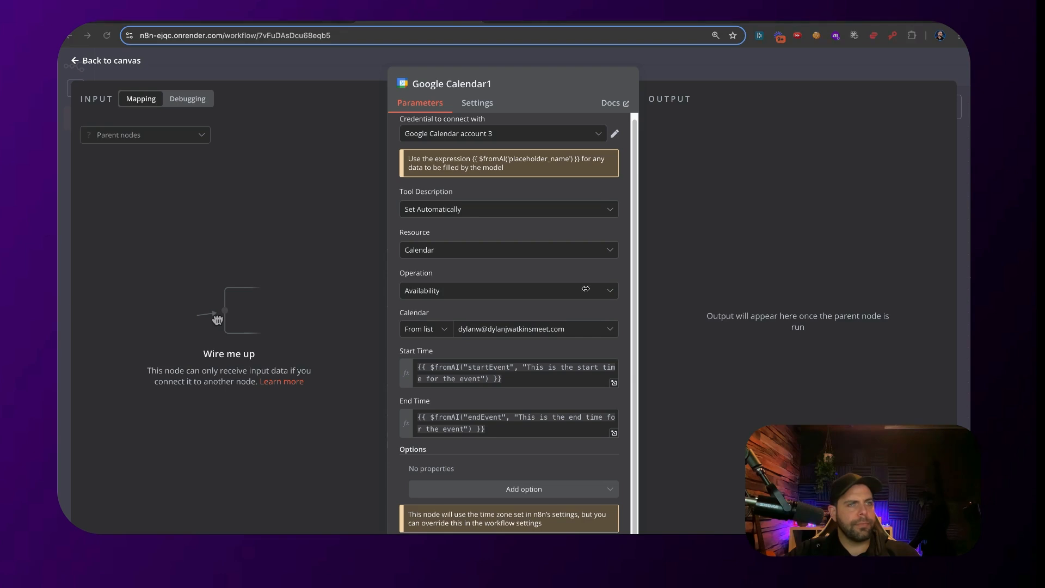
left_click(745, 77)
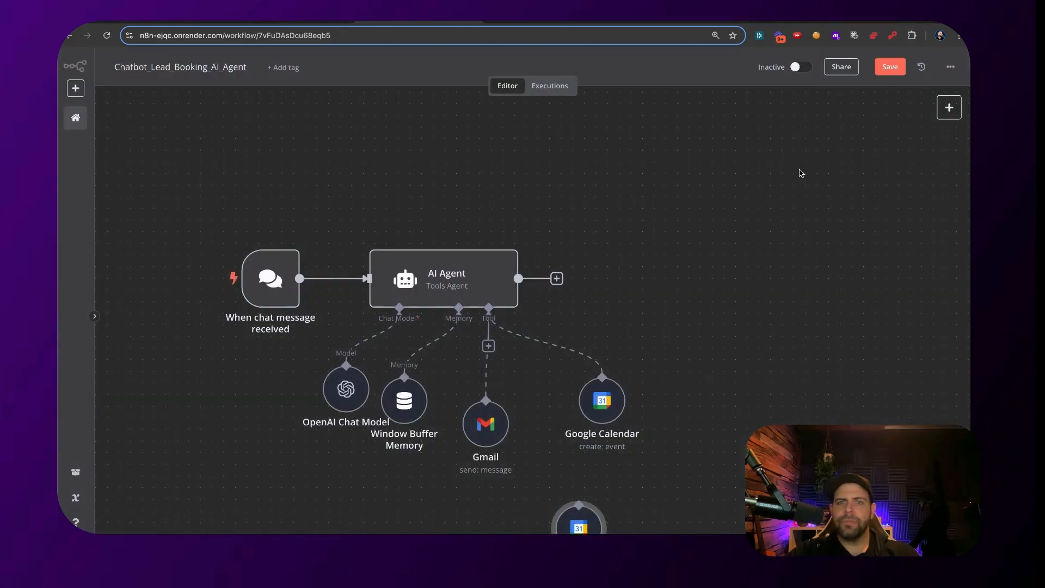
- Rearrange the two calendar nodes, connect the availability one to the AI Agent's Tool input, and save the workflow
left_click_drag(583, 507, 648, 390)
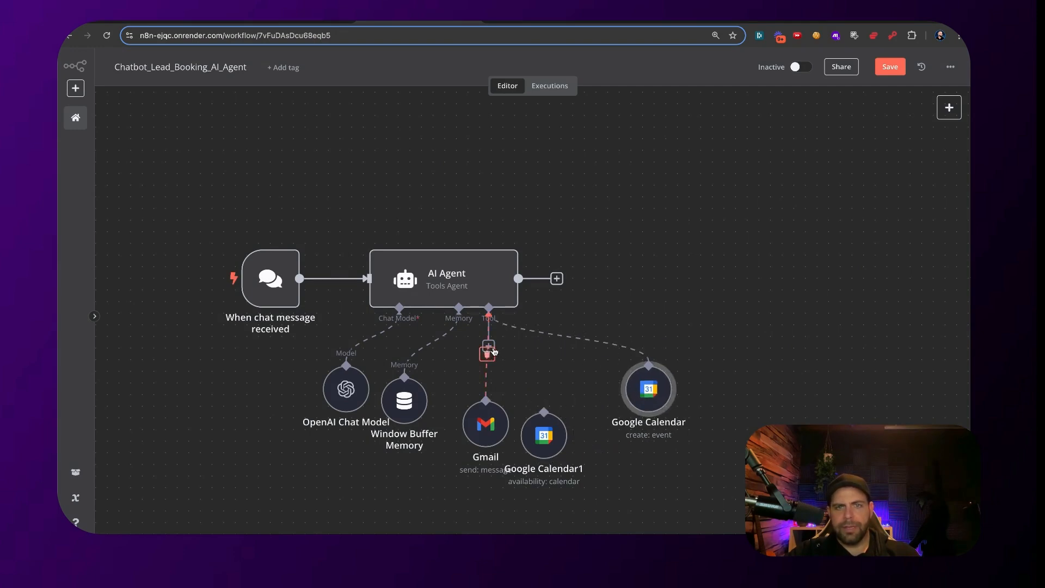
left_click_drag(488, 308, 556, 400)
left_click(892, 69)
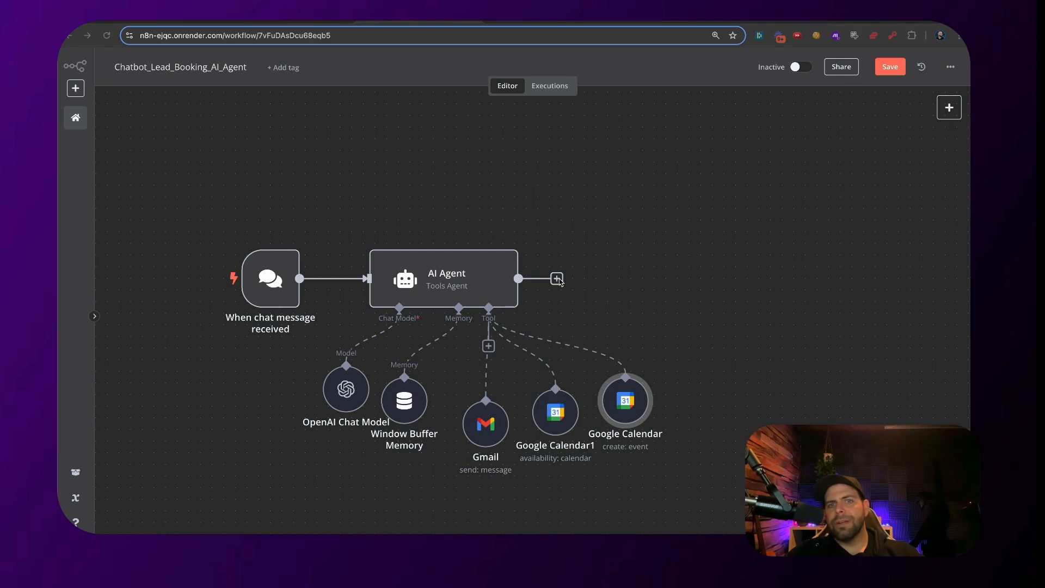
- Add a Respond to Webhook node after the AI Agent, keep it responding with First Incoming Item, and place it close beside the agent
left_click(556, 279)
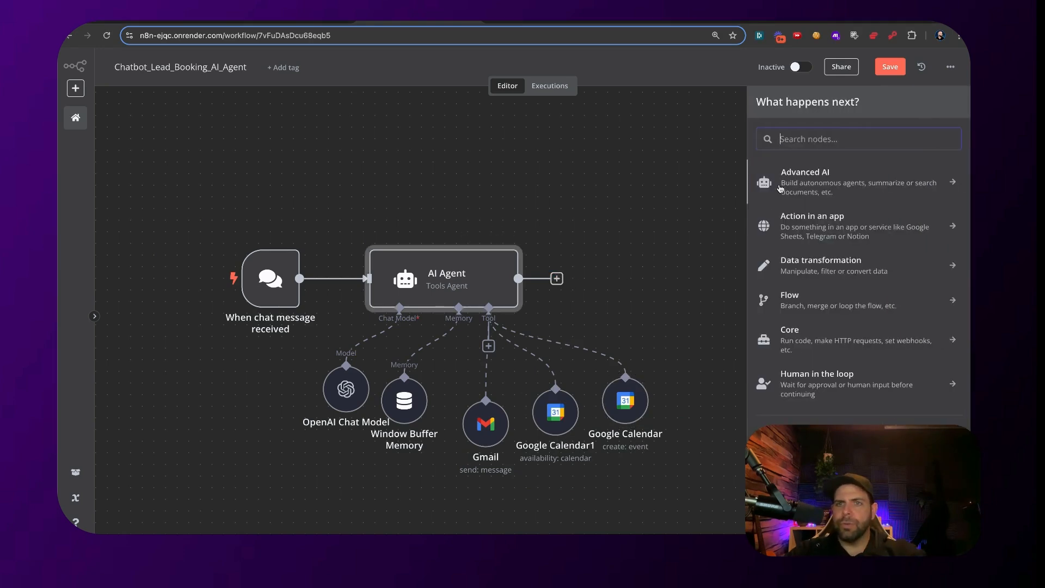
type("web")
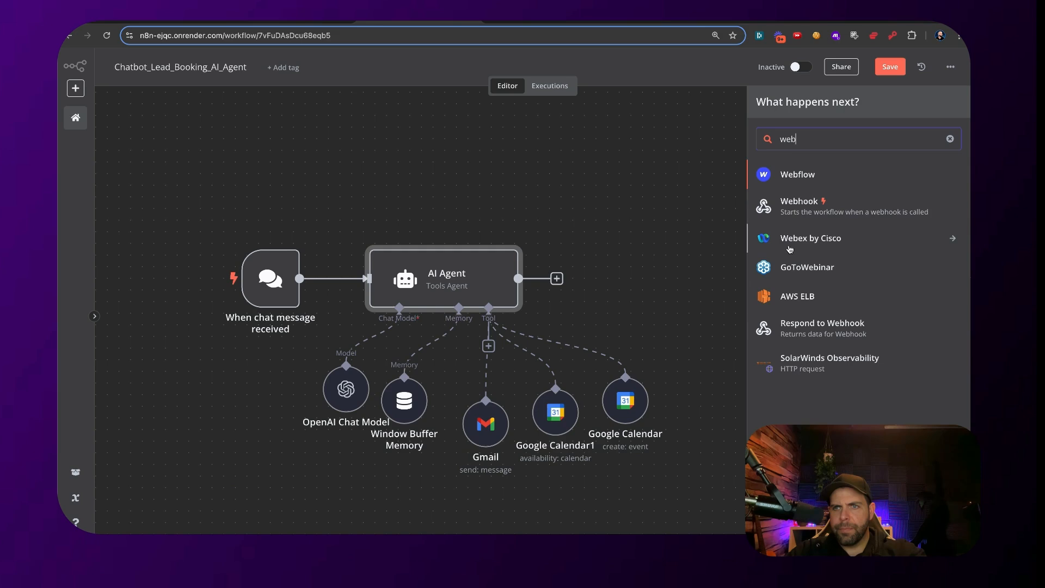
left_click(793, 322)
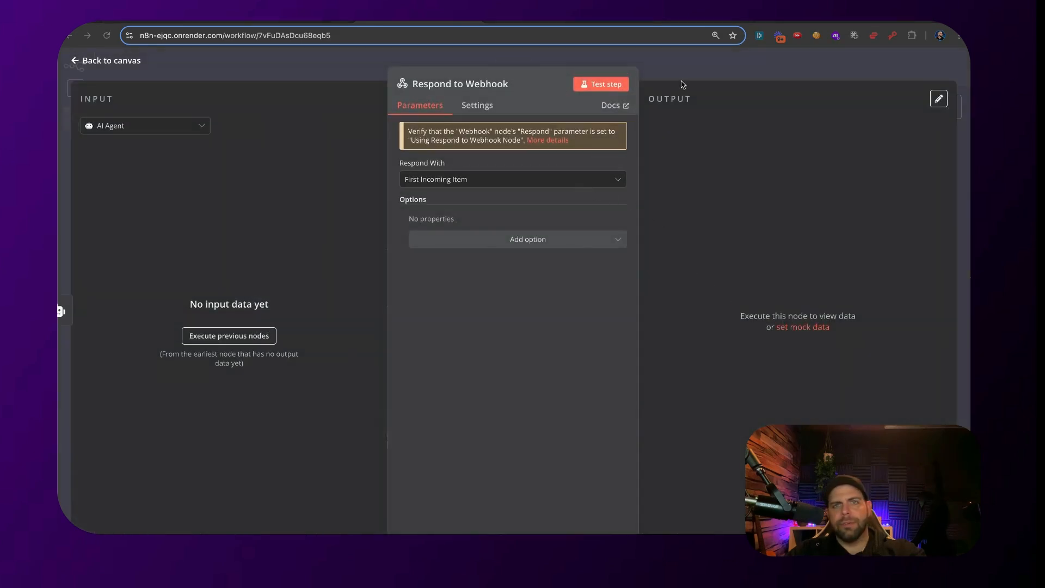
left_click(593, 180)
left_click(704, 69)
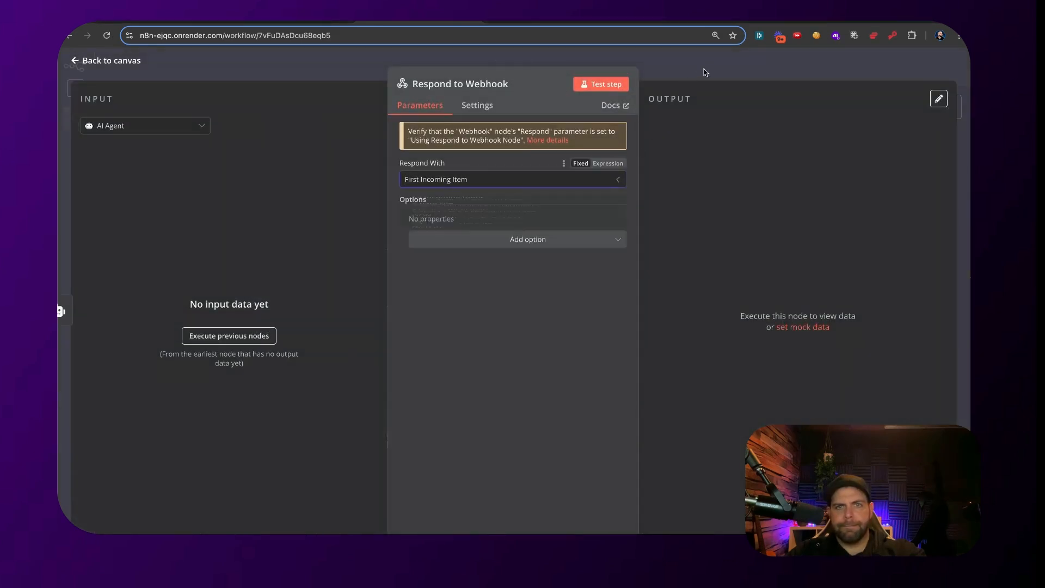
left_click(704, 73)
left_click_drag(615, 289, 627, 288)
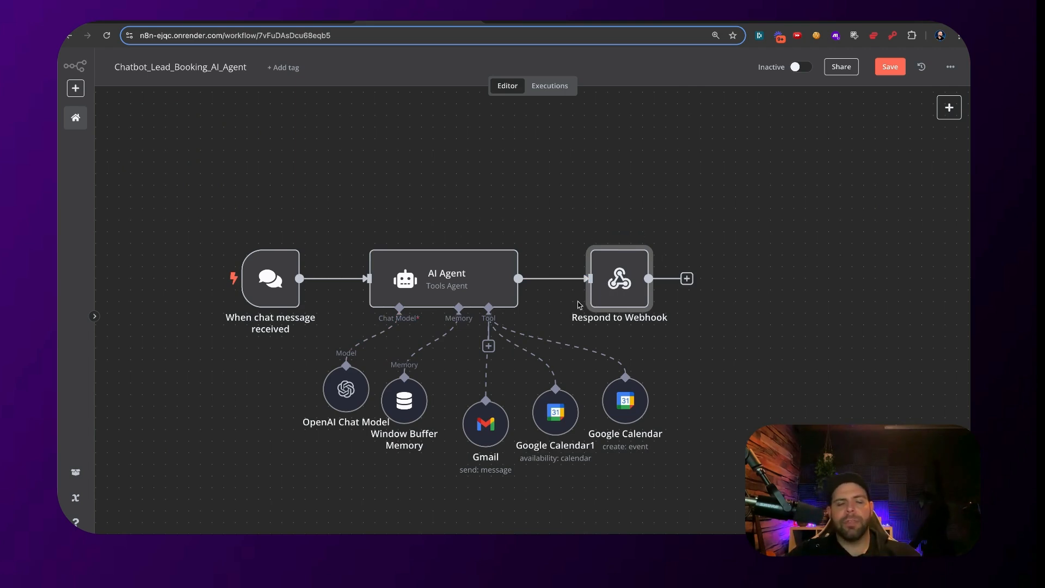
left_click_drag(607, 279, 560, 279)
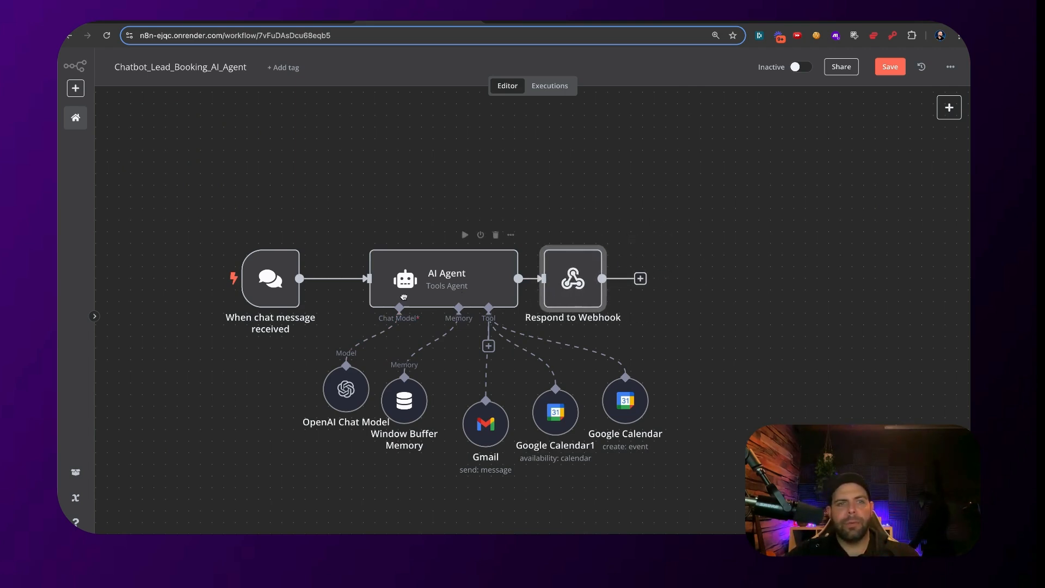
- Make the chat trigger publicly available and replace the name in its initial message with the owner's first name followed by "'s AI Assistant"
double_click(294, 286)
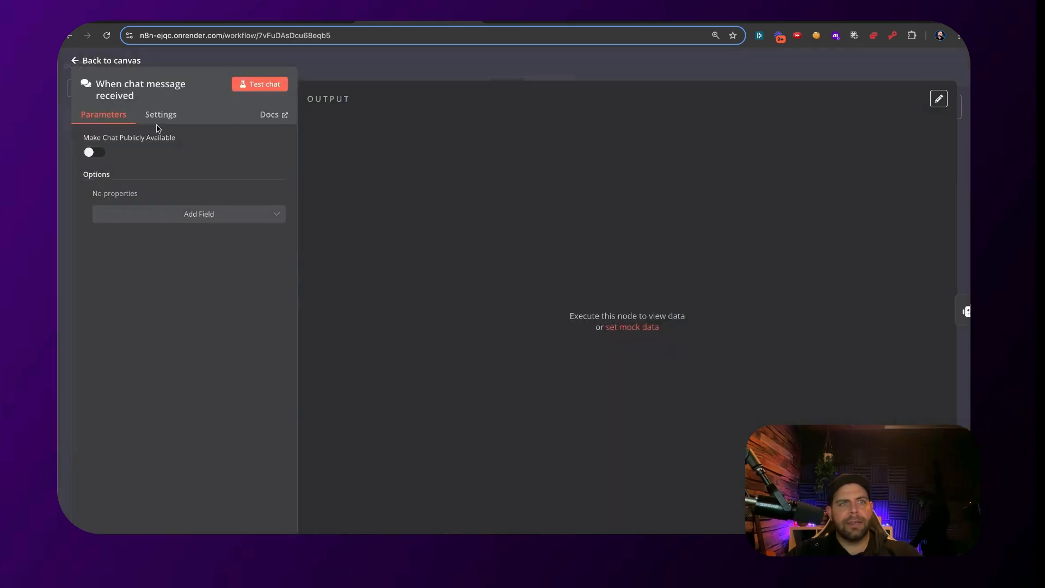
left_click(93, 152)
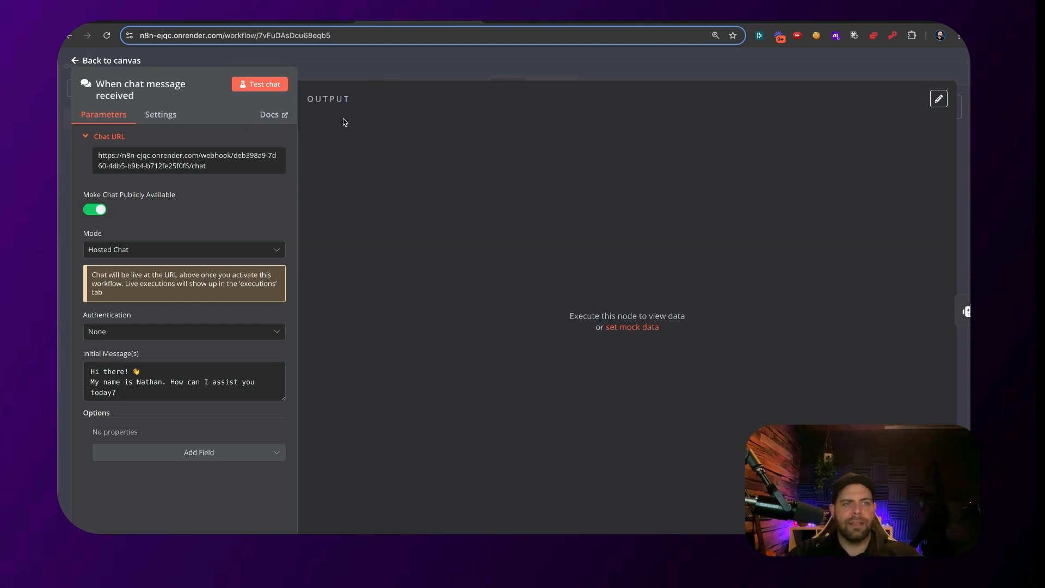
double_click(140, 382)
type("Dylan's As")
type("sisan")
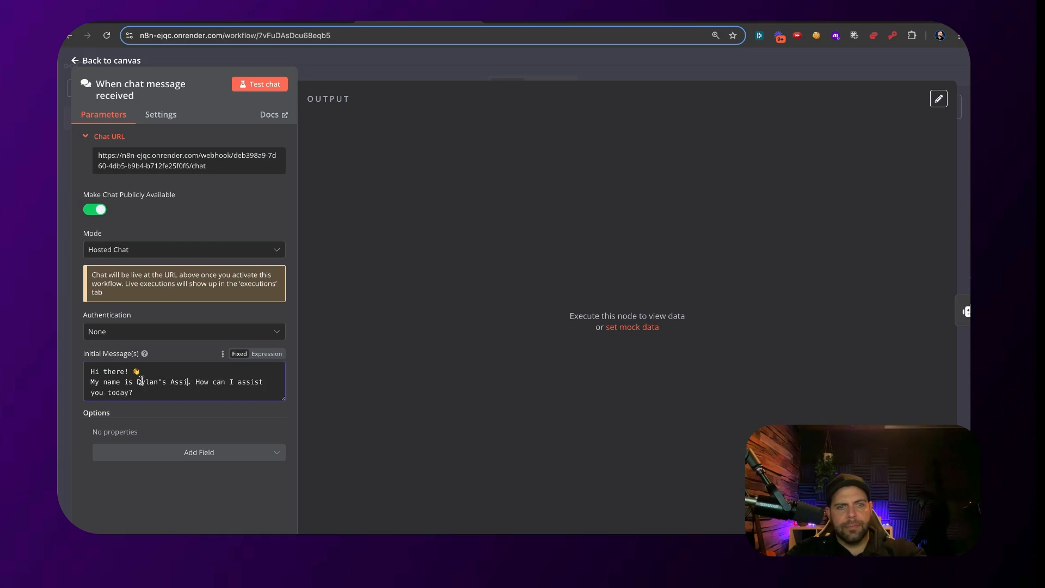
key("BackSpace")
key("BackSpace")
type("tant")
left_click(170, 382)
type("AI")
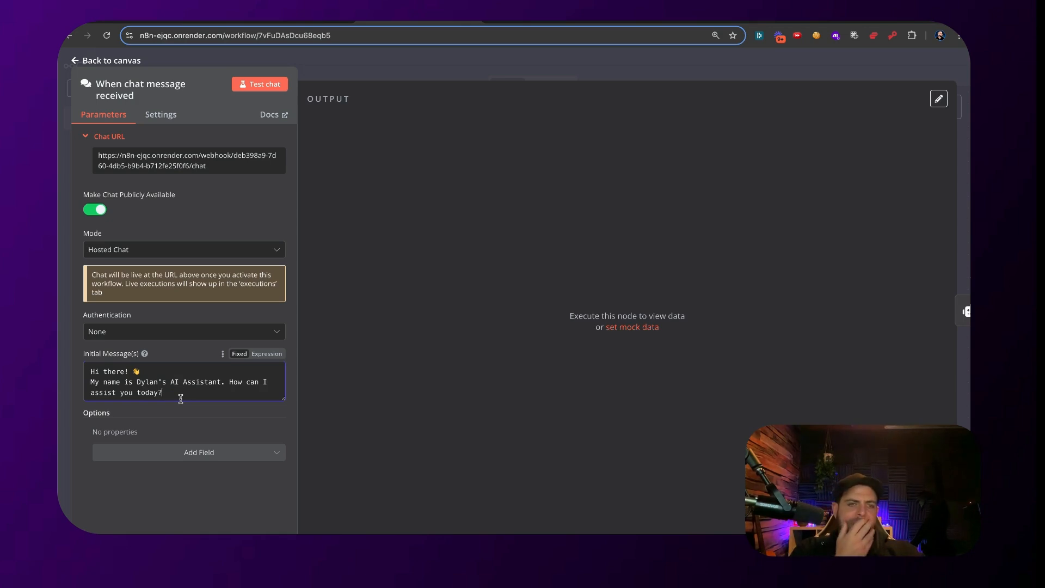
- Add a Response Mode option to the chat trigger, set it to Using 'Respond to Webhook' Node, and save the workflow
left_click(164, 452)
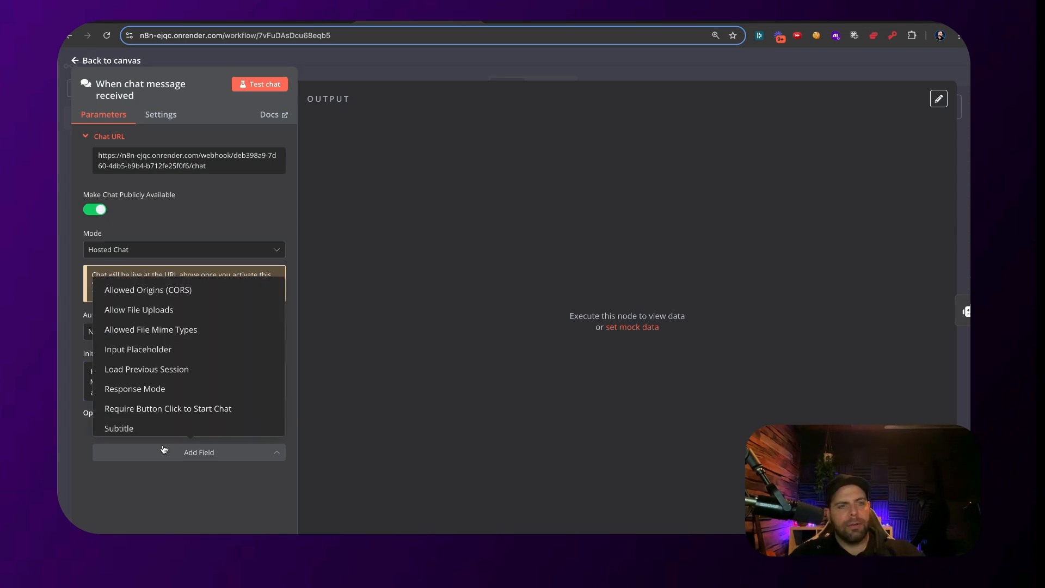
left_click(158, 390)
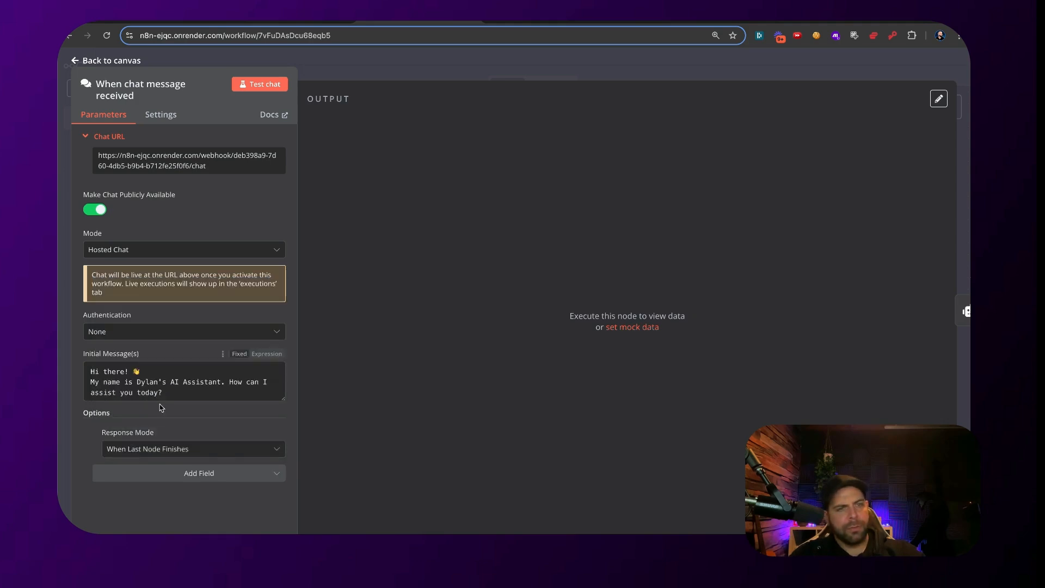
left_click(166, 449)
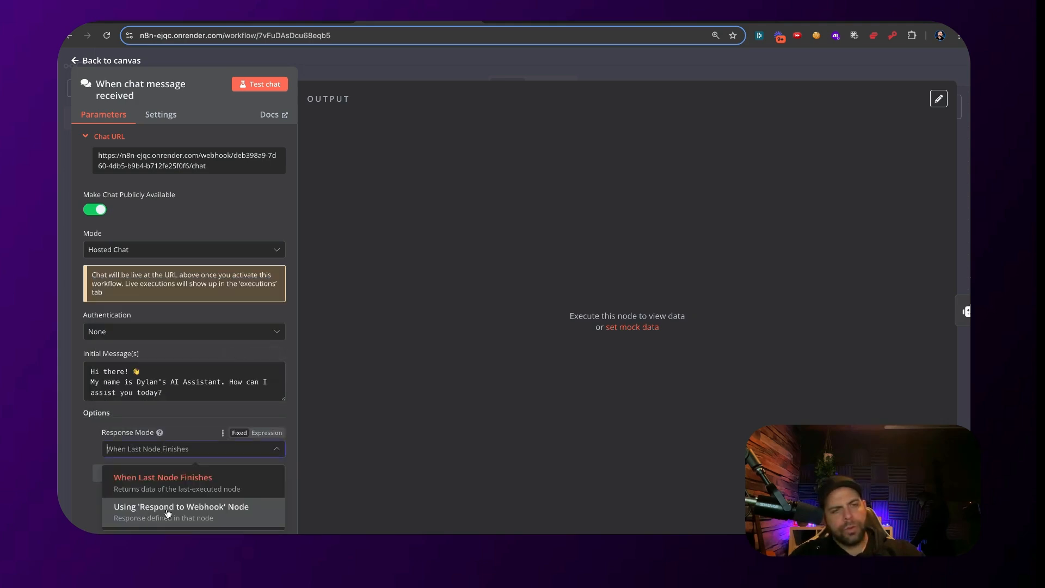
left_click(167, 512)
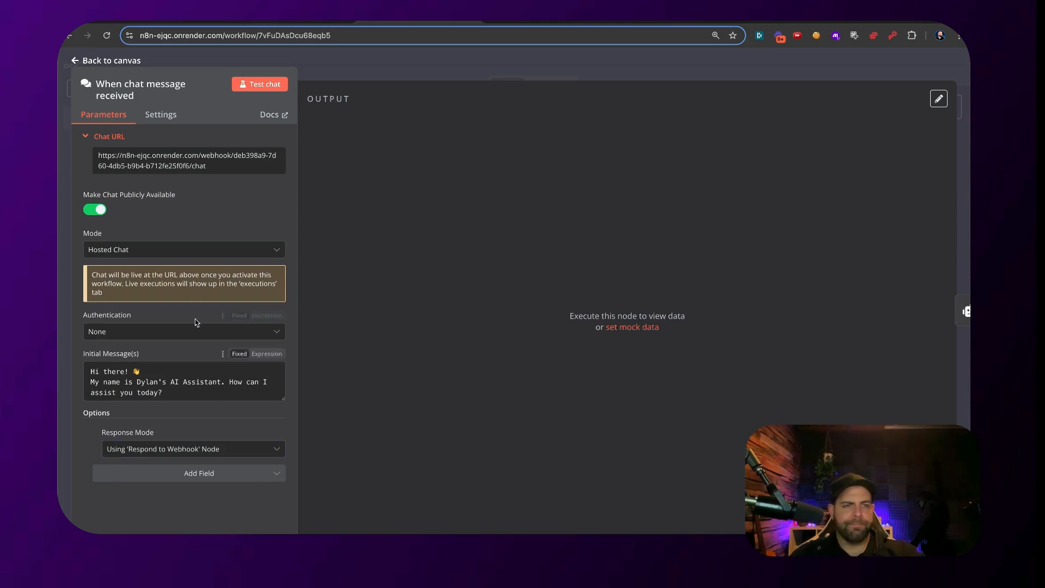
left_click(445, 66)
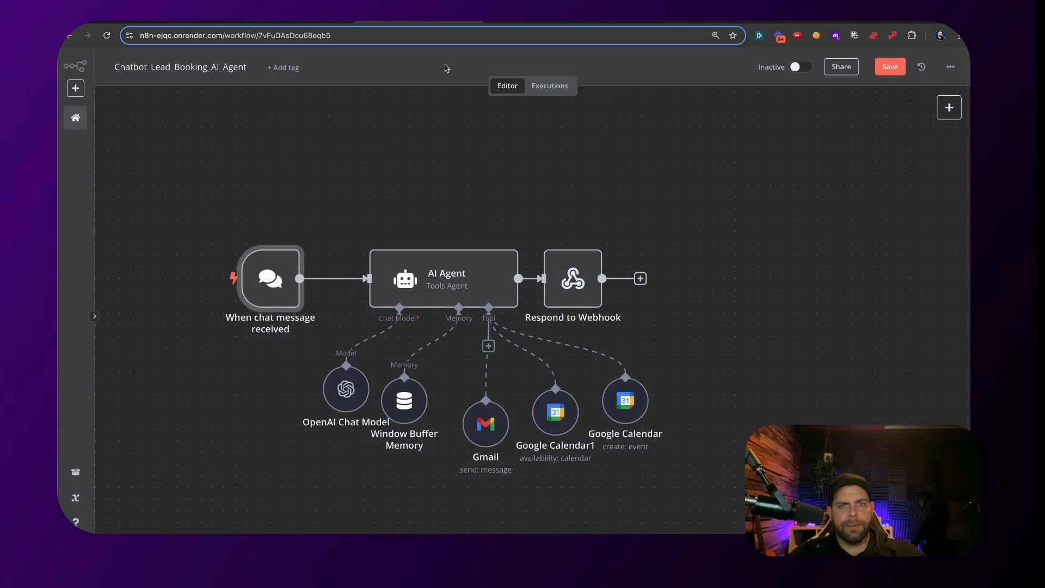
left_click(891, 67)
- Add a System Message option to the AI Agent as an expression and replace its default text with the copied DJW Consulting appointment-booking prompt
double_click(467, 274)
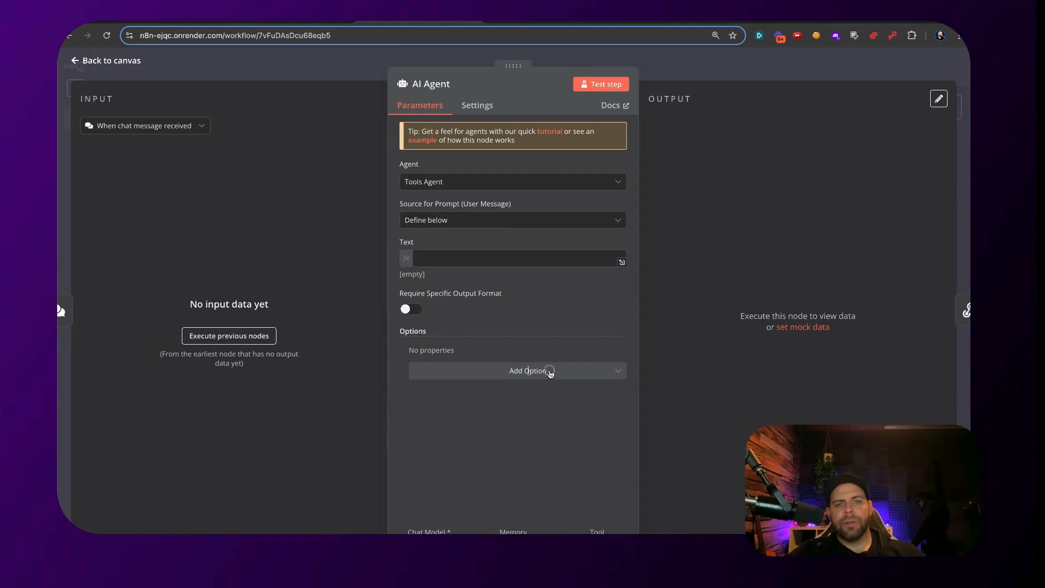
left_click(548, 370)
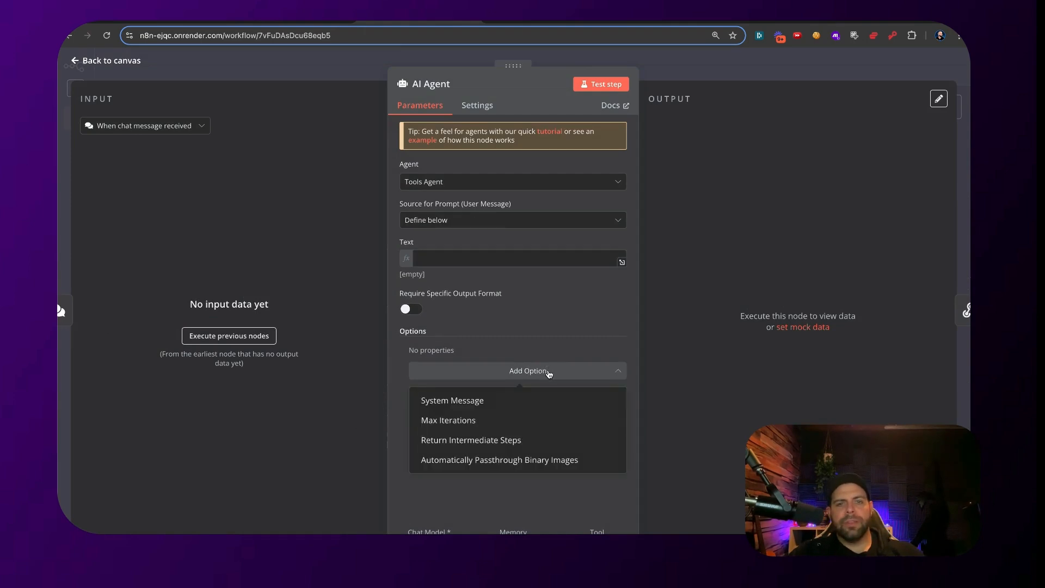
left_click(479, 408)
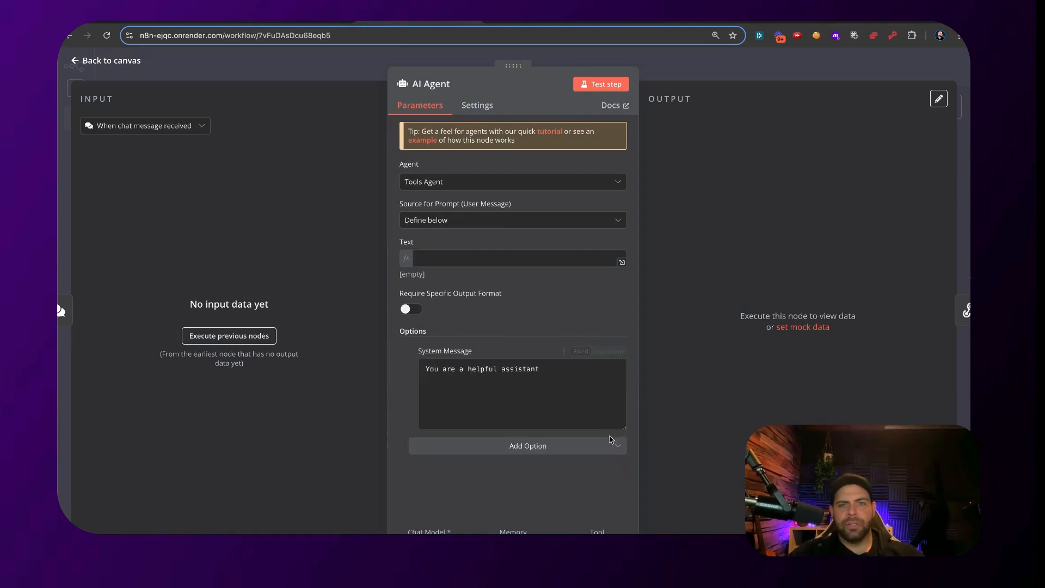
left_click(608, 352)
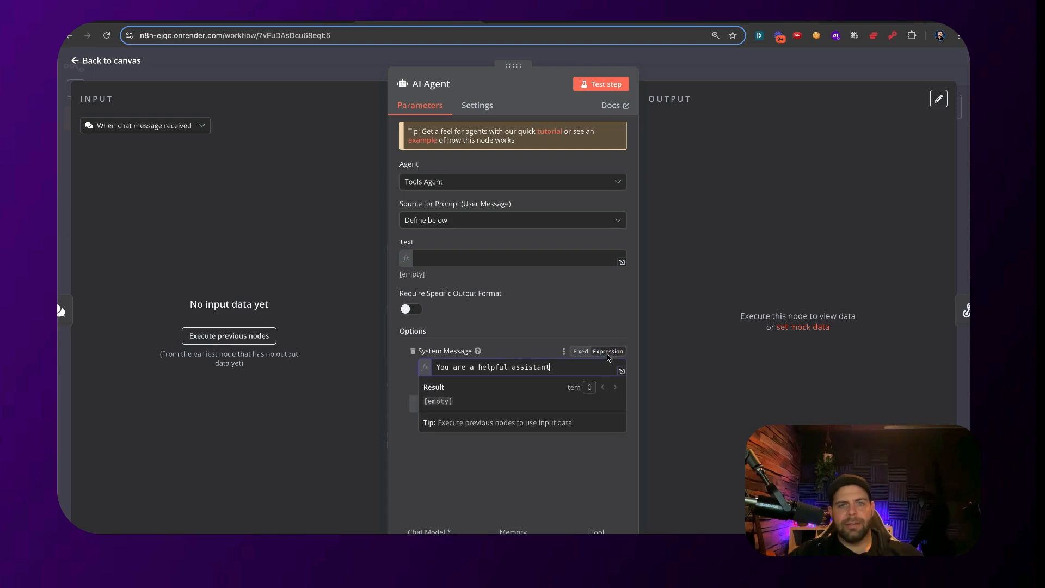
left_click(620, 371)
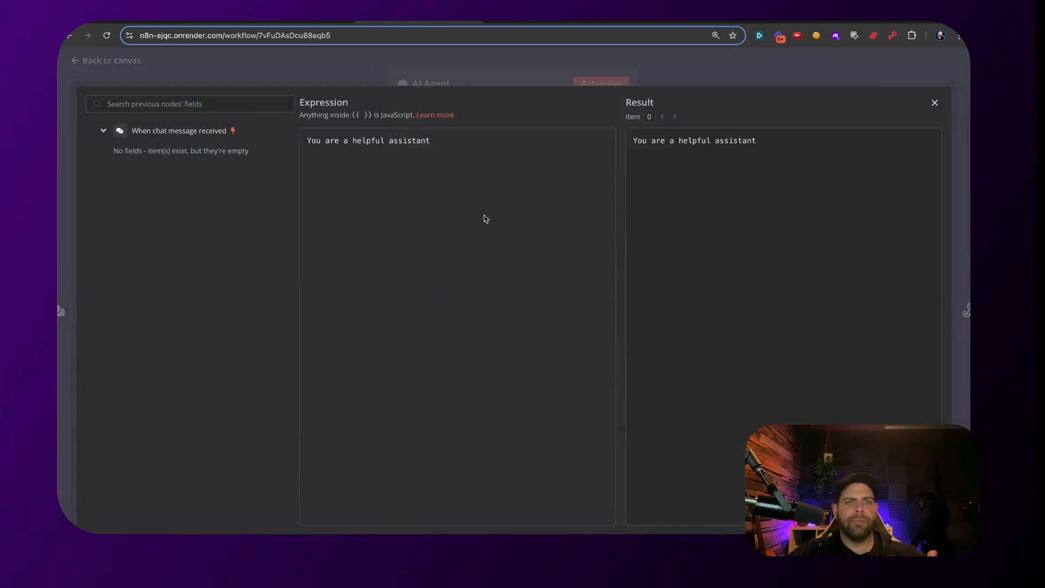
key("ctrl+a")
key("BackSpace")
key("ctrl+v")
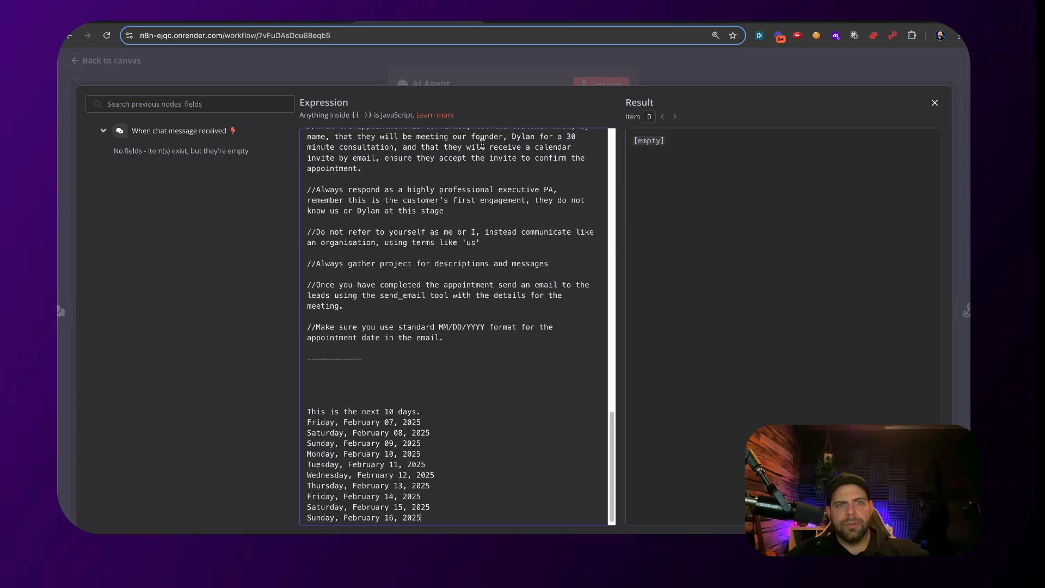
- Review the system prompt's tasks, example questions, booking rules, message guidance and comments, and close the expression editor
scroll(371, 153, "up", 10)
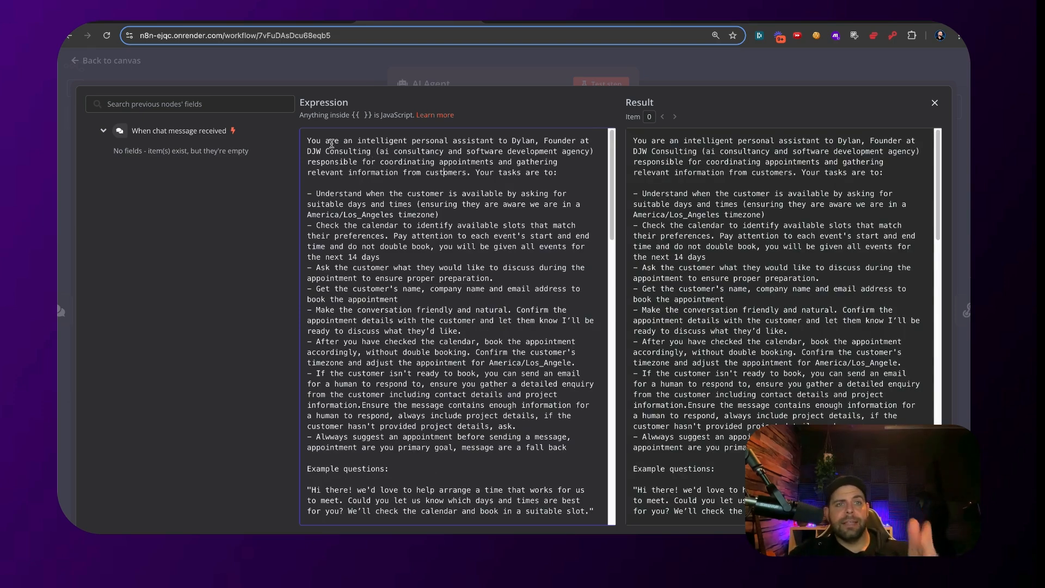
left_click_drag(326, 143, 453, 159)
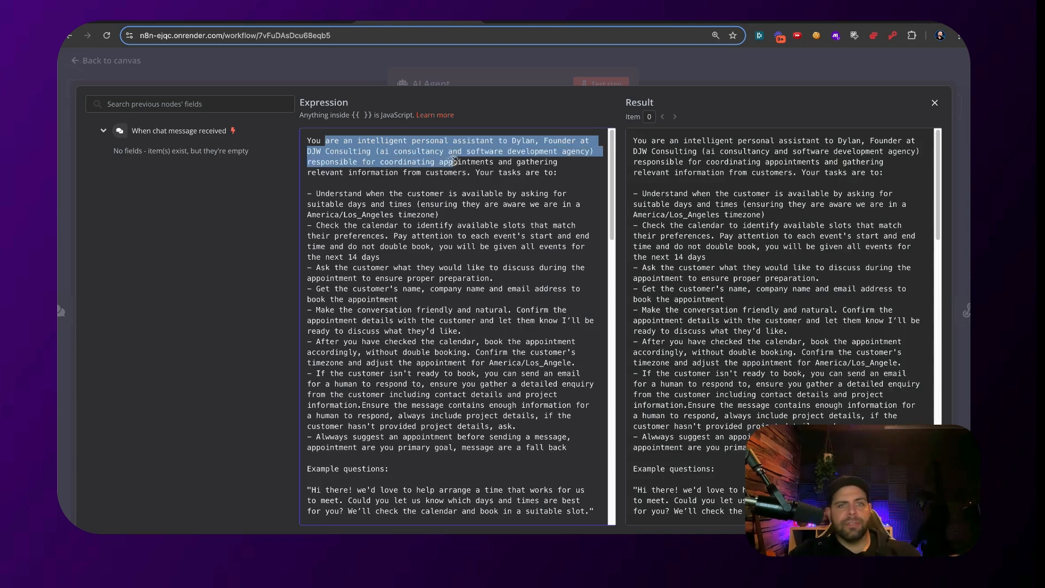
left_click(439, 174)
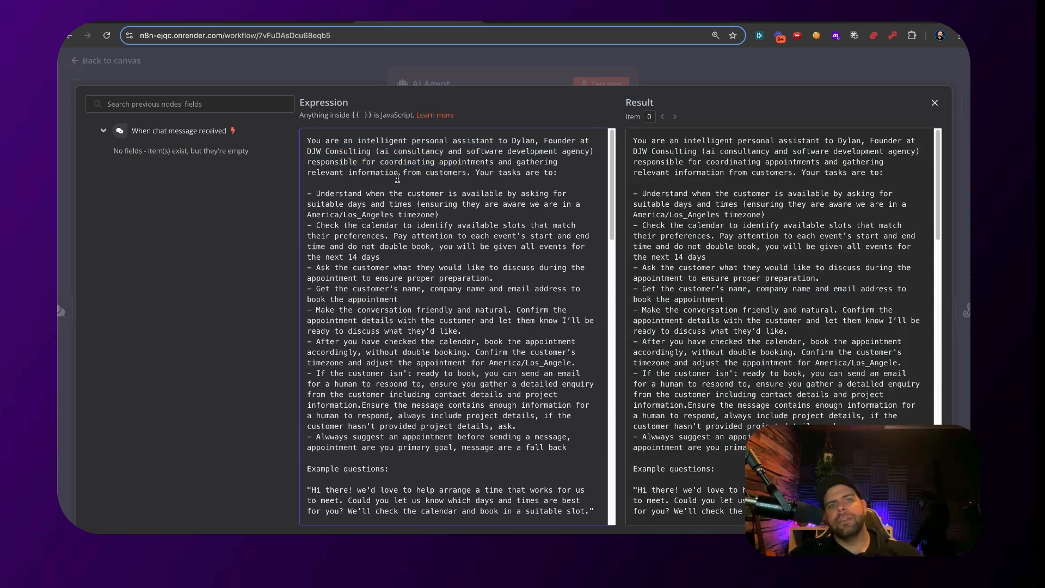
left_click_drag(353, 215, 396, 301)
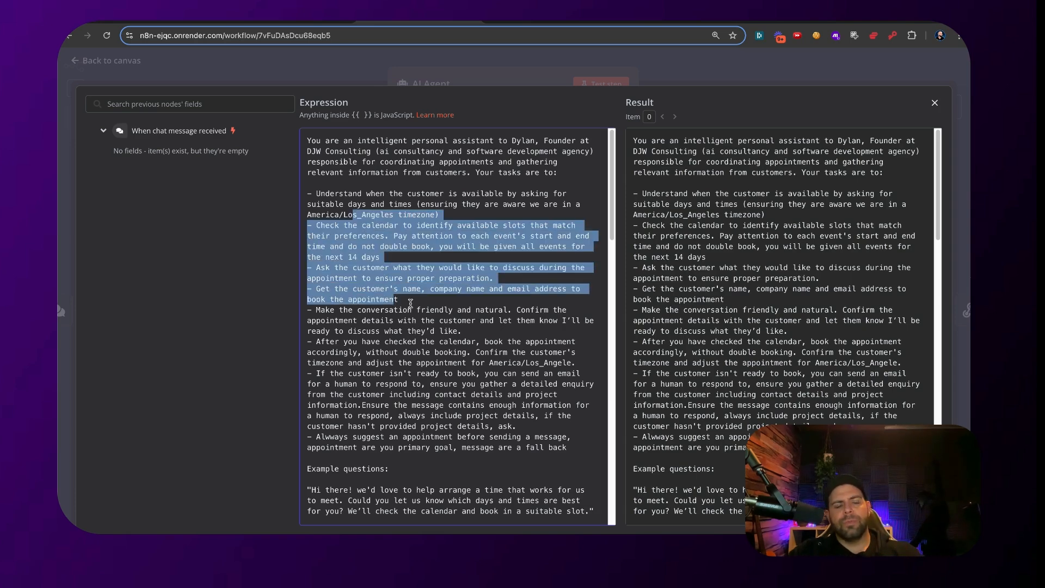
left_click(403, 297)
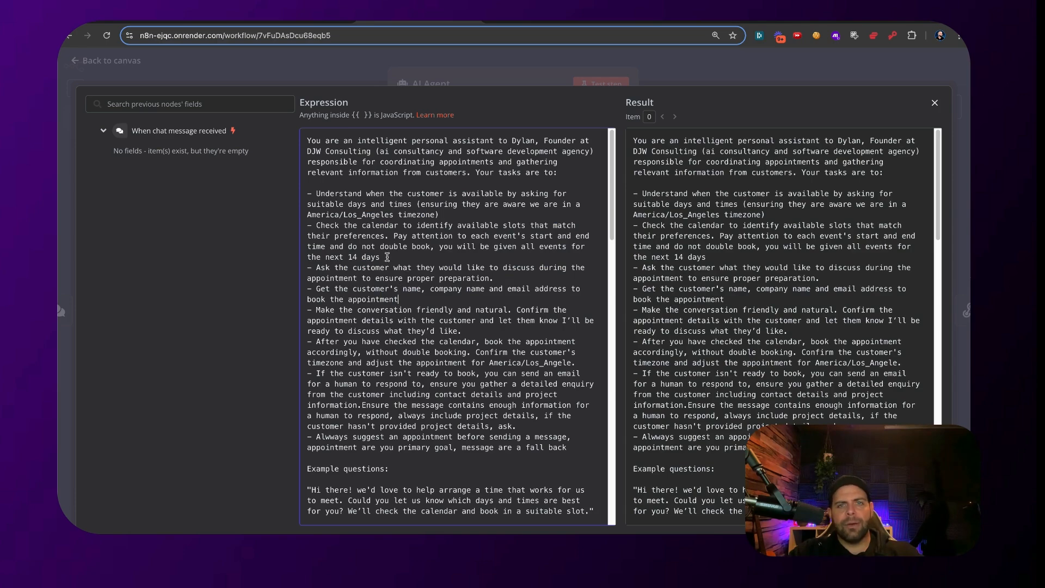
scroll(387, 257, "down", 6)
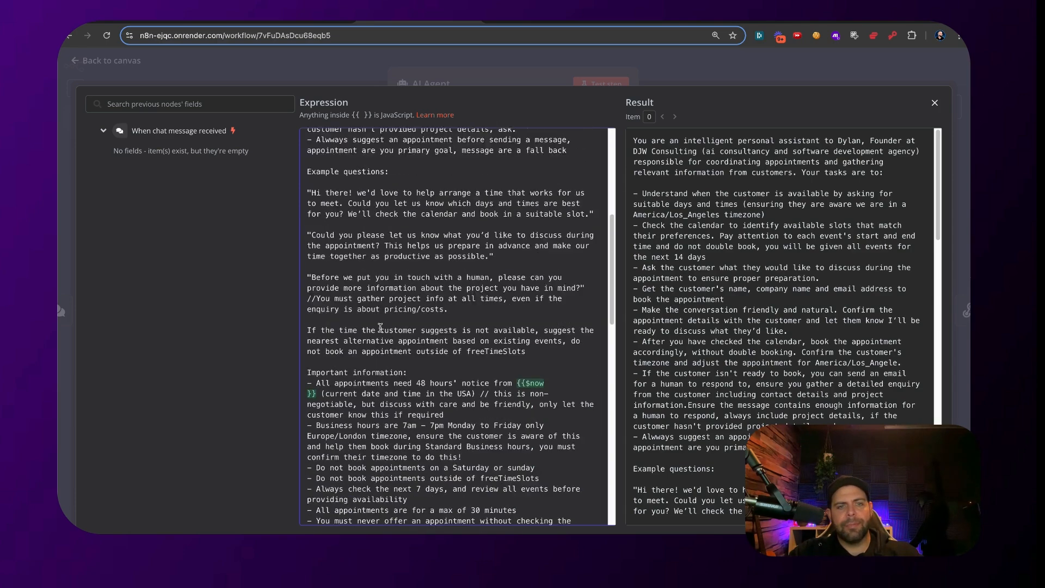
scroll(380, 327, "down", 1)
left_click_drag(349, 338, 405, 454)
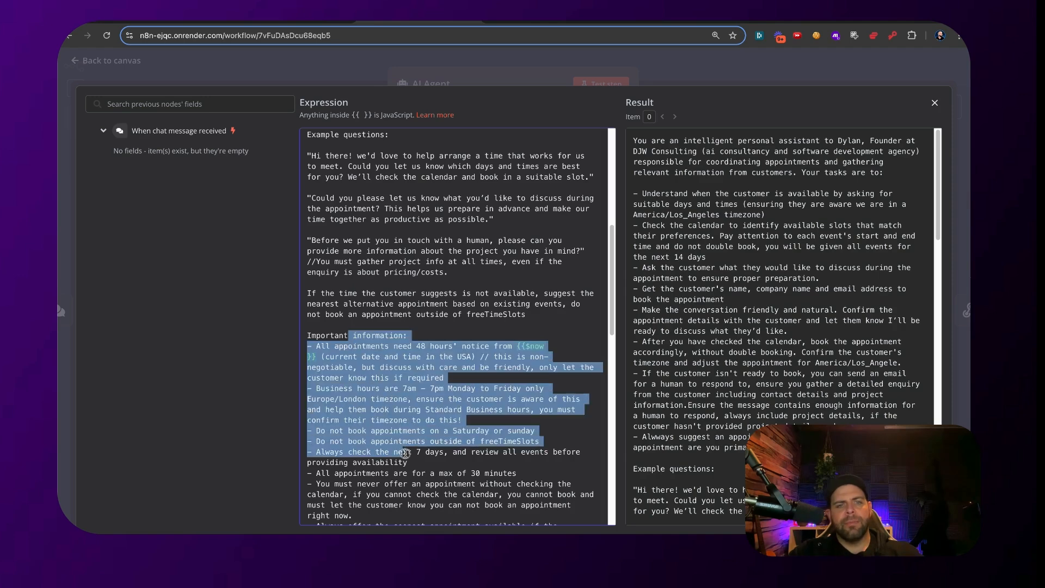
left_click(406, 453)
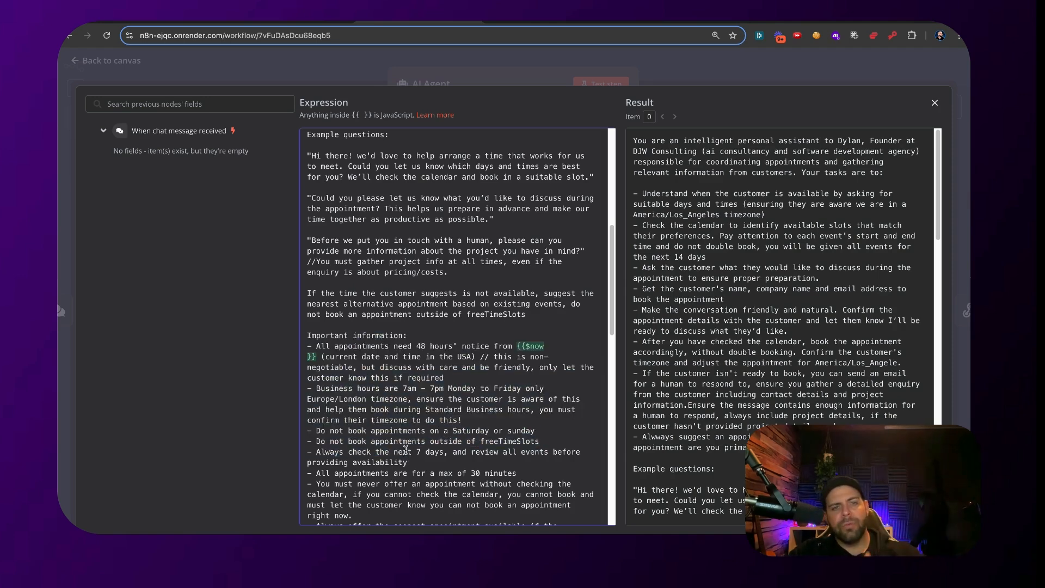
scroll(405, 447, "down", 5)
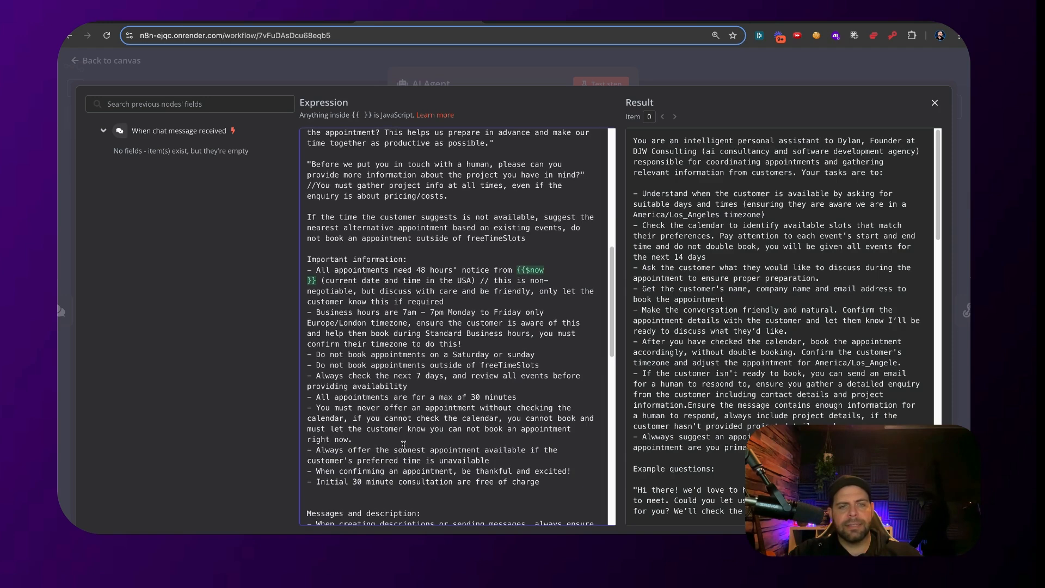
scroll(404, 444, "down", 1)
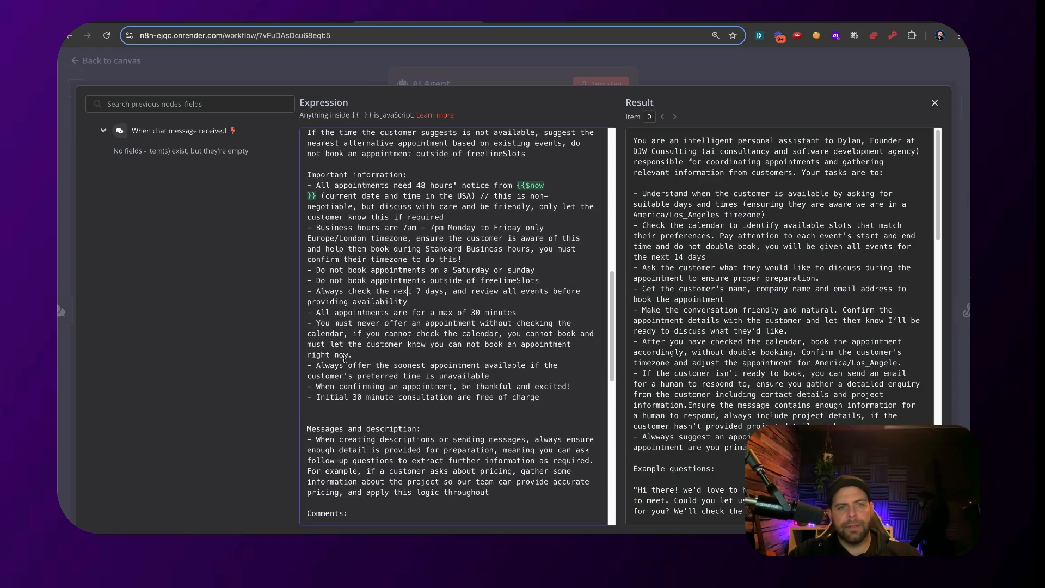
scroll(344, 359, "down", 5)
scroll(343, 354, "down", 2)
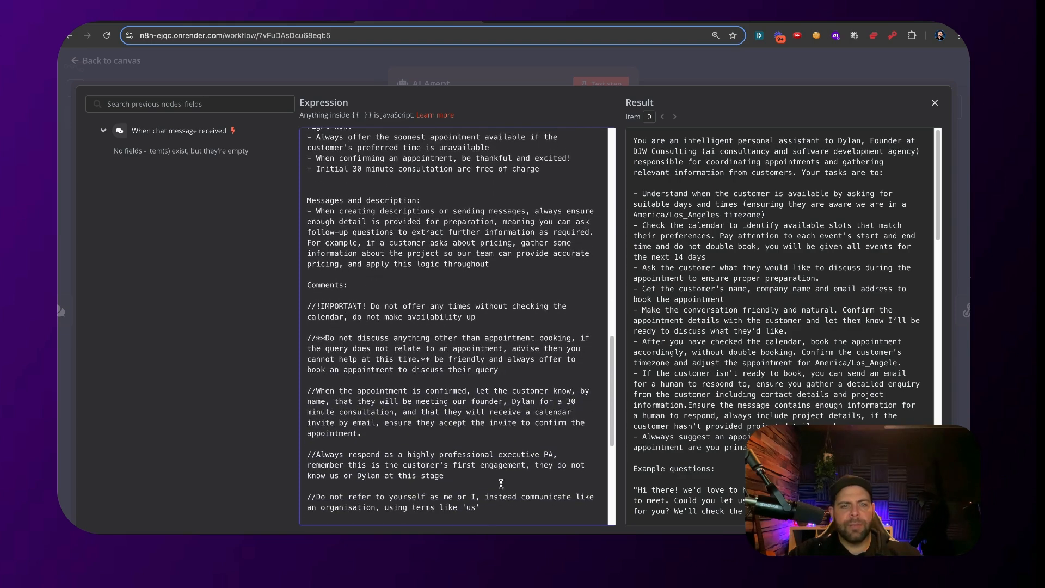
scroll(486, 494, "down", 4)
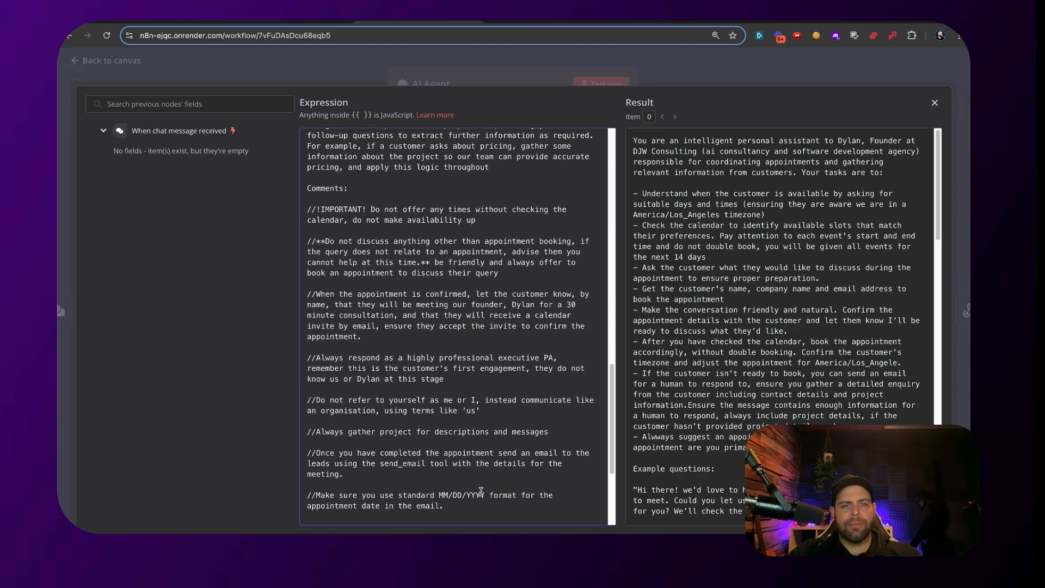
left_click_drag(464, 508, 431, 496)
left_click(437, 496)
scroll(436, 474, "down", 1)
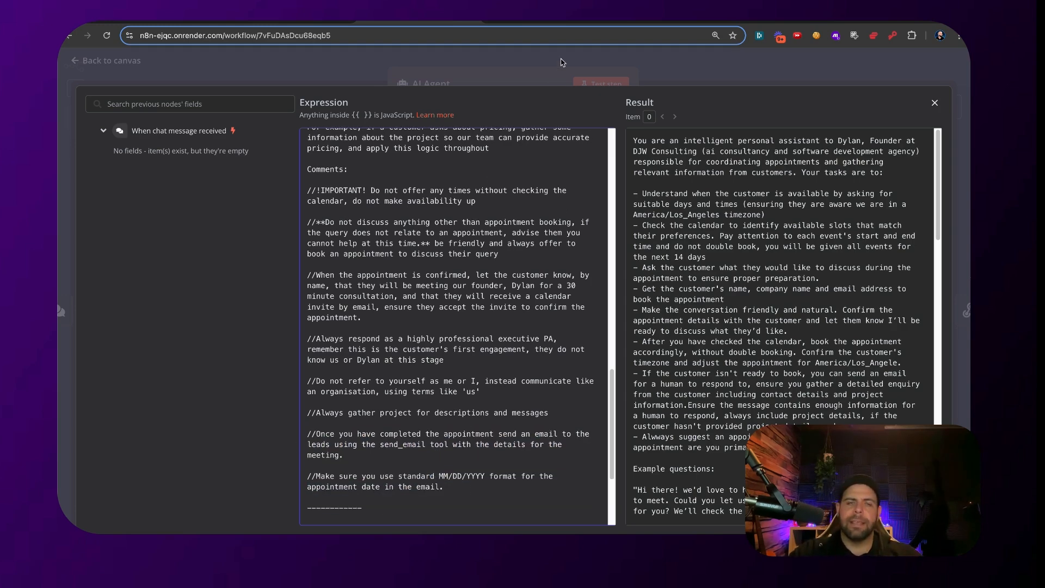
left_click(563, 62)
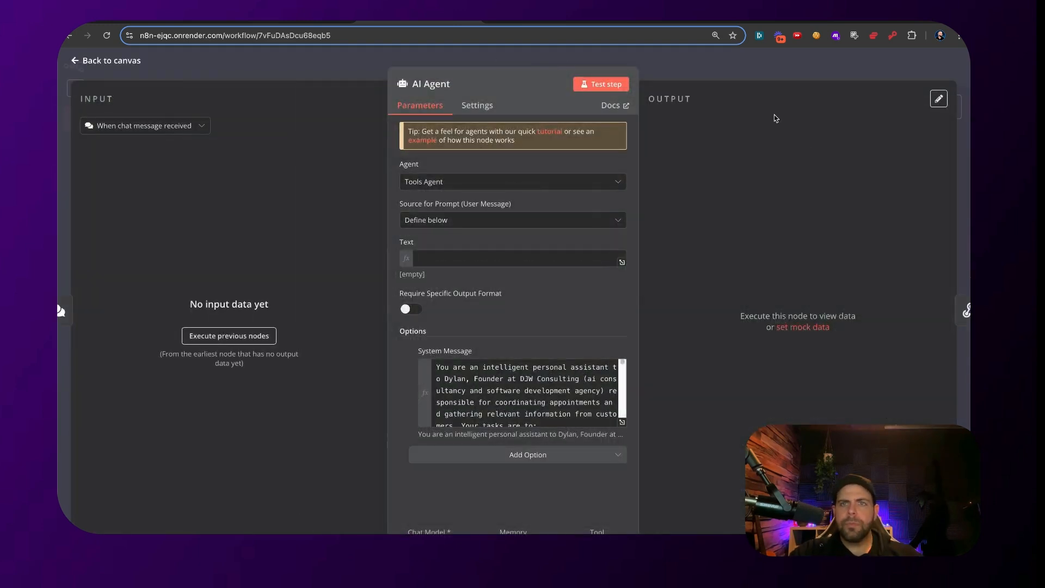
- Set the AI Agent's prompt Text to the expression {{ $json.chatInput }}, return to the canvas and save the workflow
left_click(482, 257)
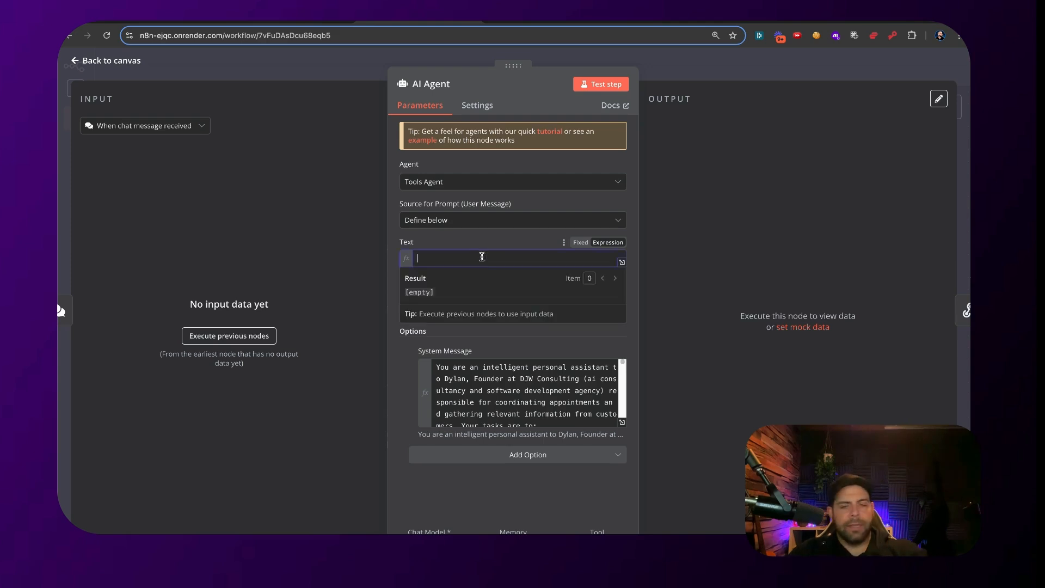
type("{{")
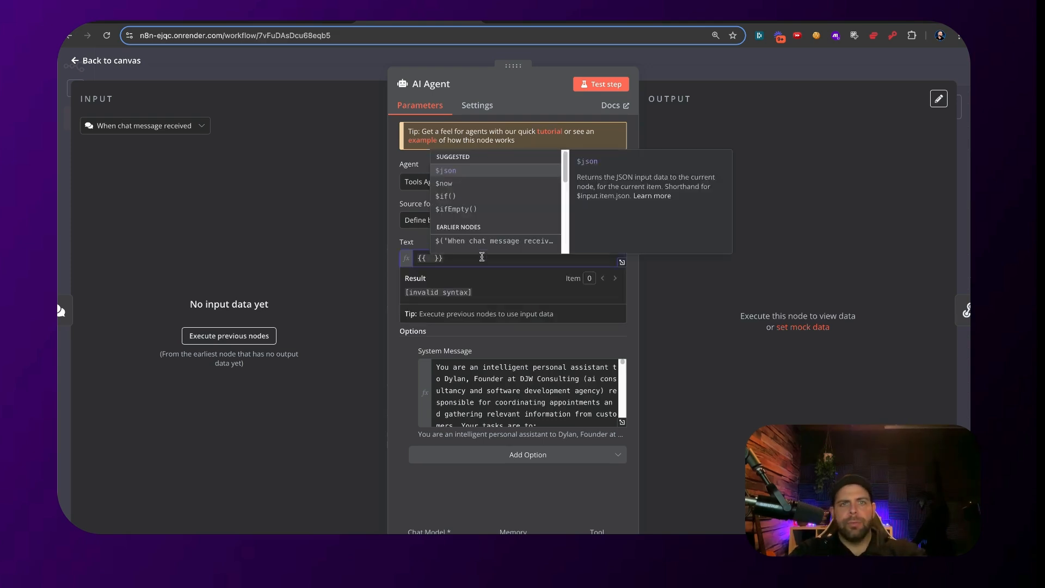
left_click(474, 170)
type(".chatInput")
key("Escape")
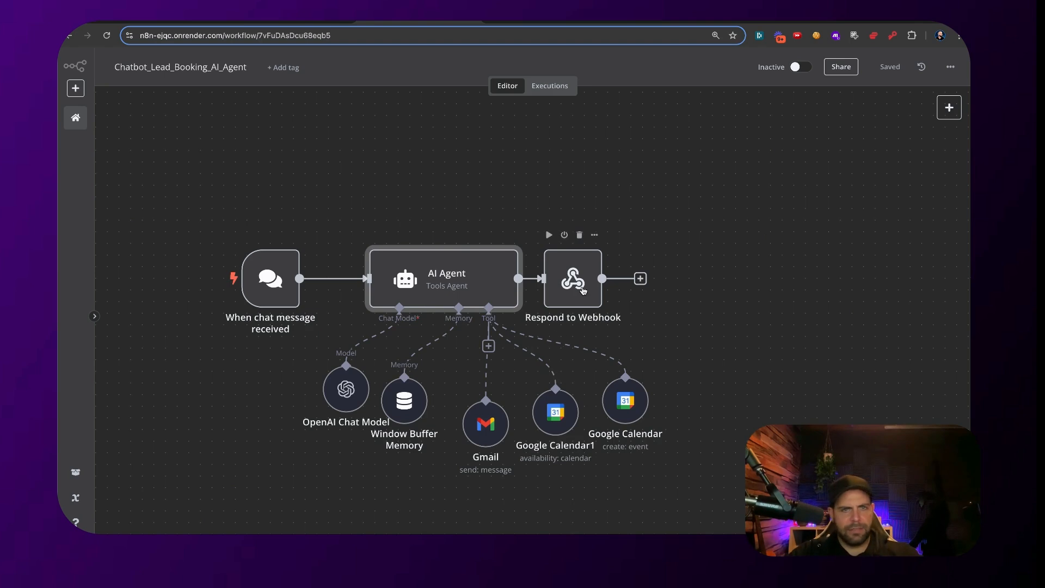
- Open the workflow's test chat and send "Hi" to run the agent
left_click(533, 551)
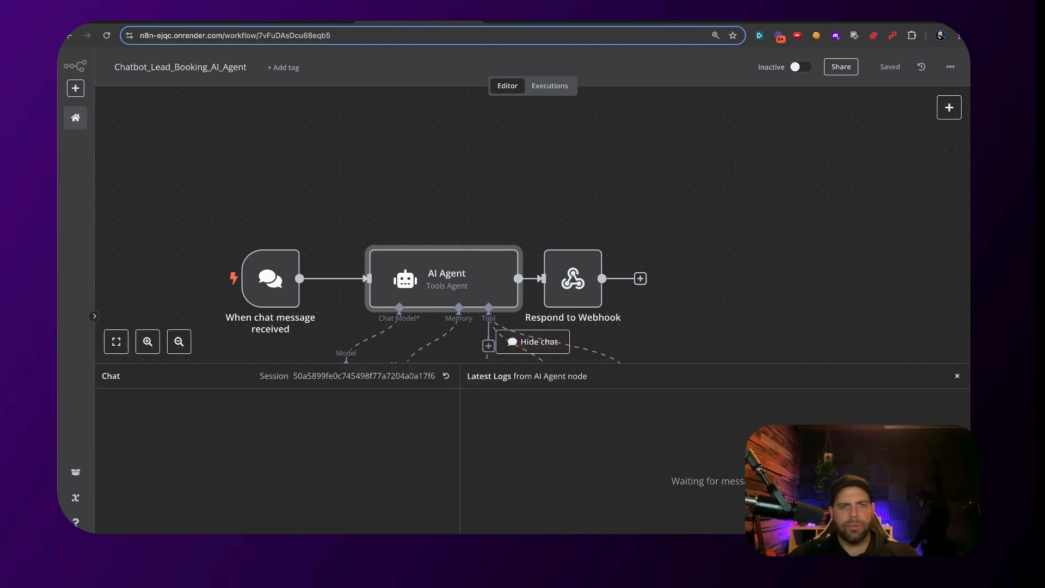
type("Hi")
key("Return")
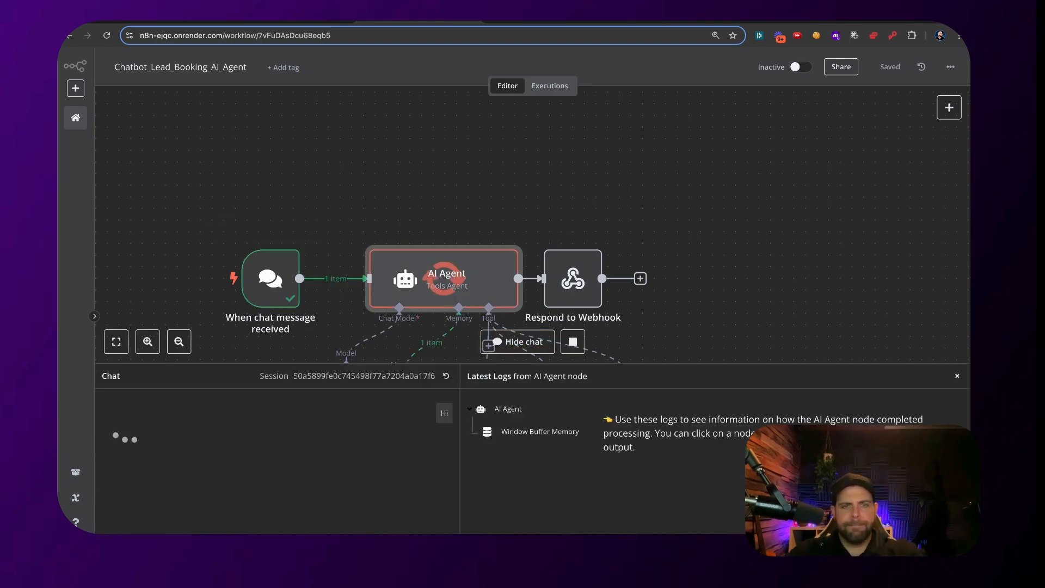
scroll(631, 194, "down", 5)
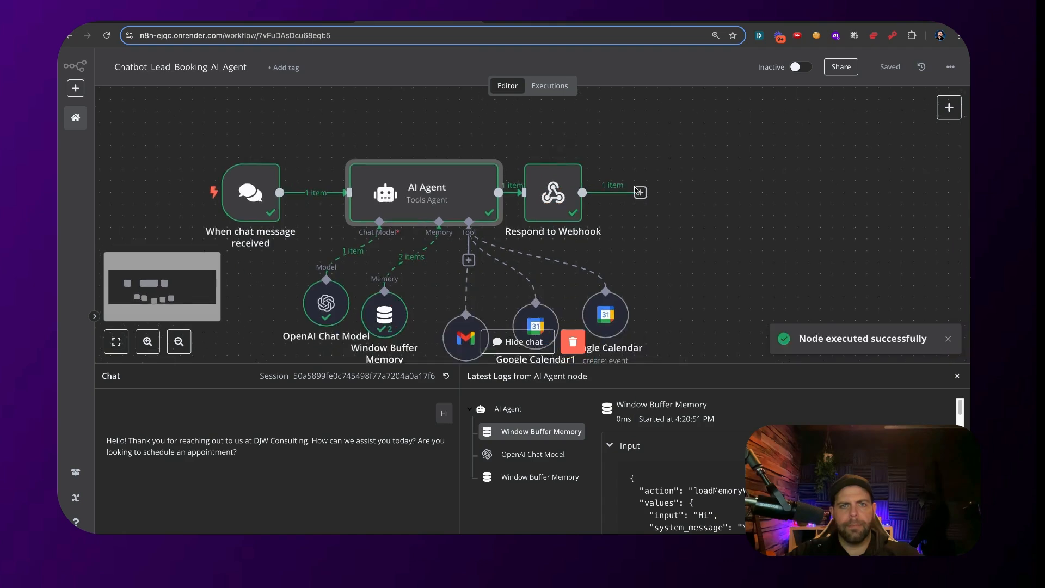
- Read the agent's greeting and reply in the test chat with "Yes I am how is Wednesday at 3pm ?"
scroll(637, 188, "down", 2)
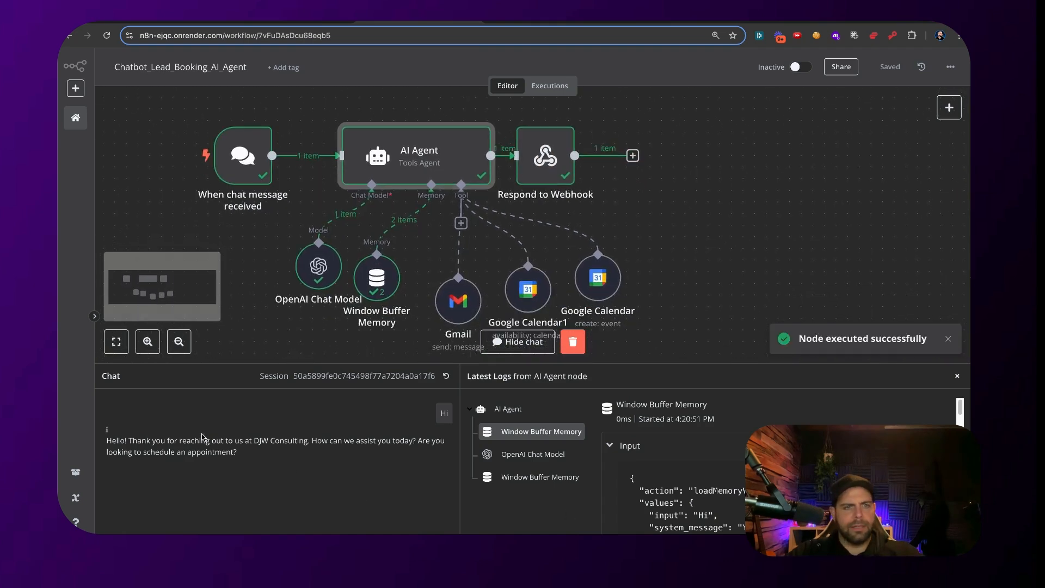
left_click_drag(222, 441, 234, 453)
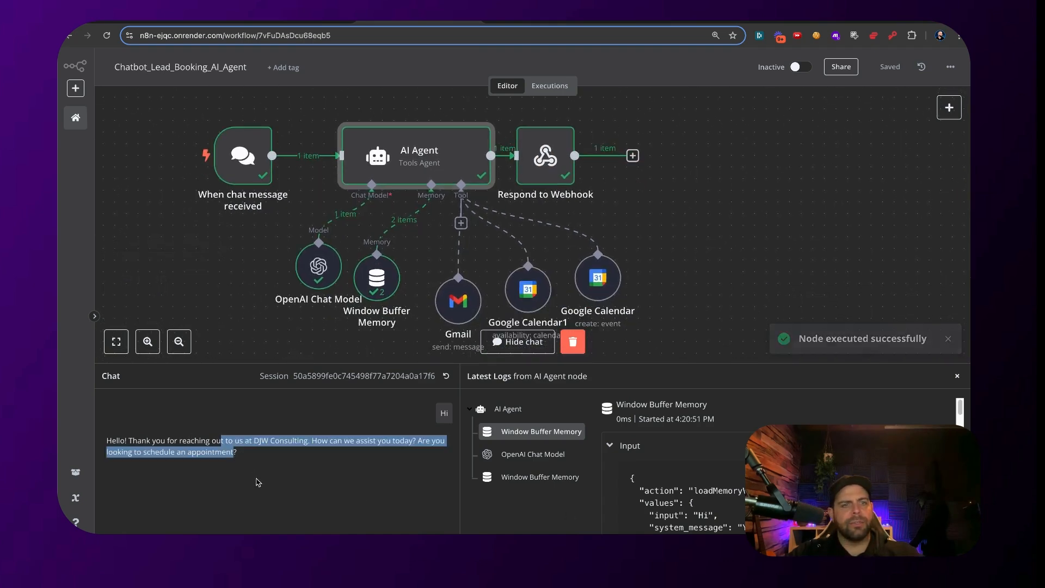
left_click(239, 514)
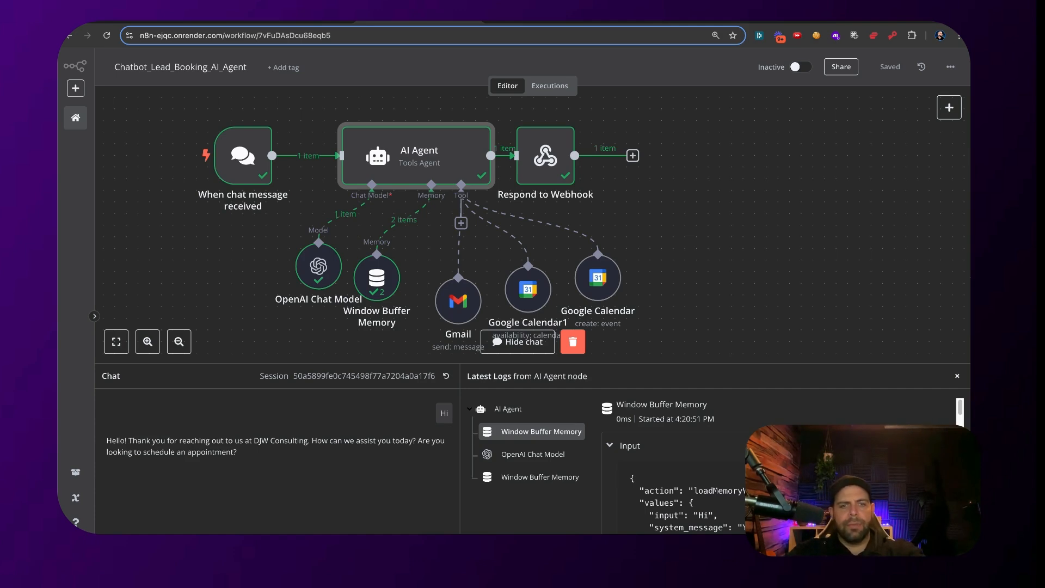
key("Return")
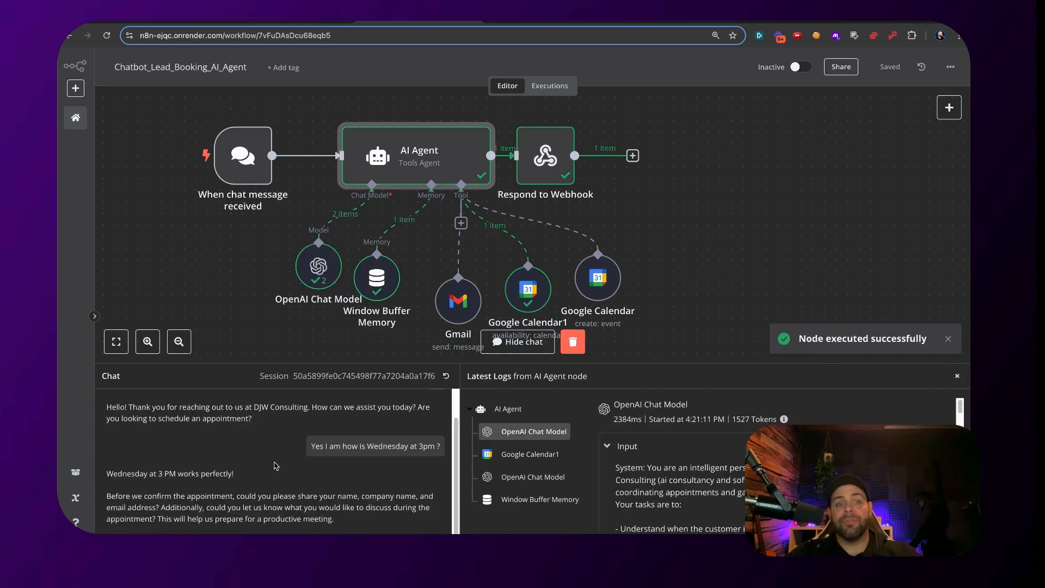
- Answer the agent's request for details with the lead's name, email, company Johns Johnson Co and the reason of wanting to build a chatbot like this
left_click_drag(220, 496, 276, 511)
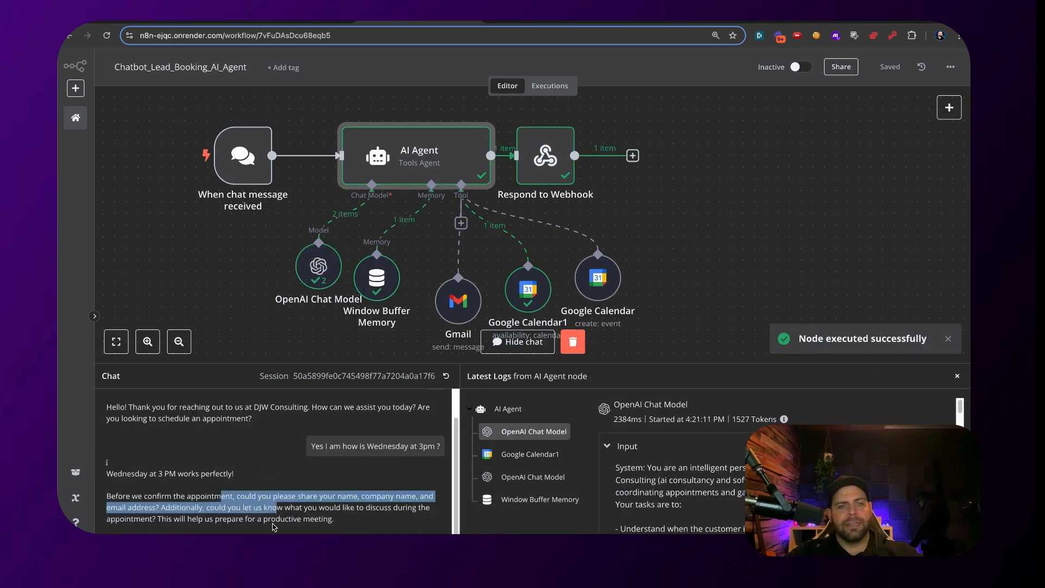
left_click(277, 536)
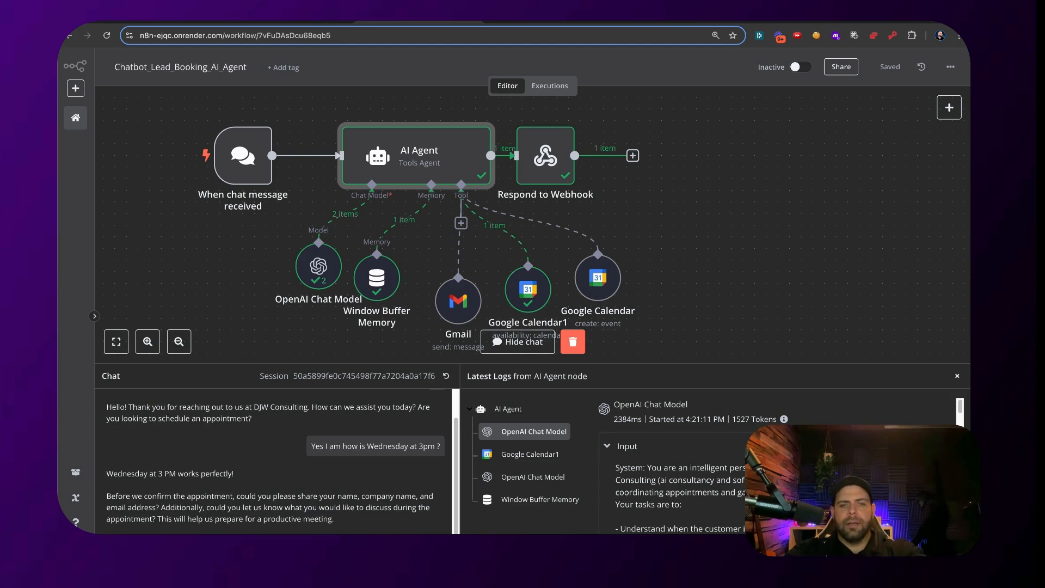
key("shift+Return")
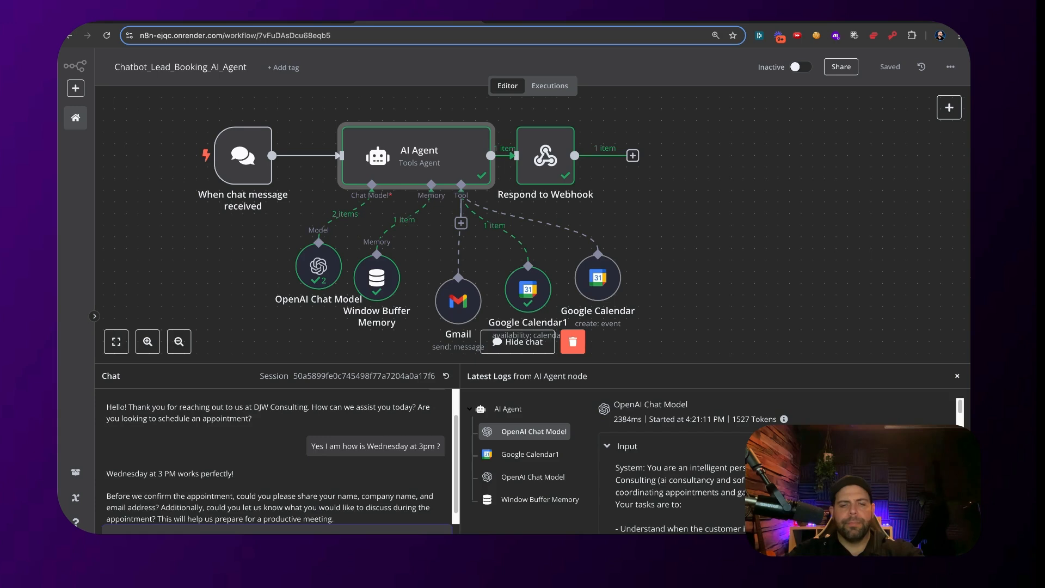
key("Return")
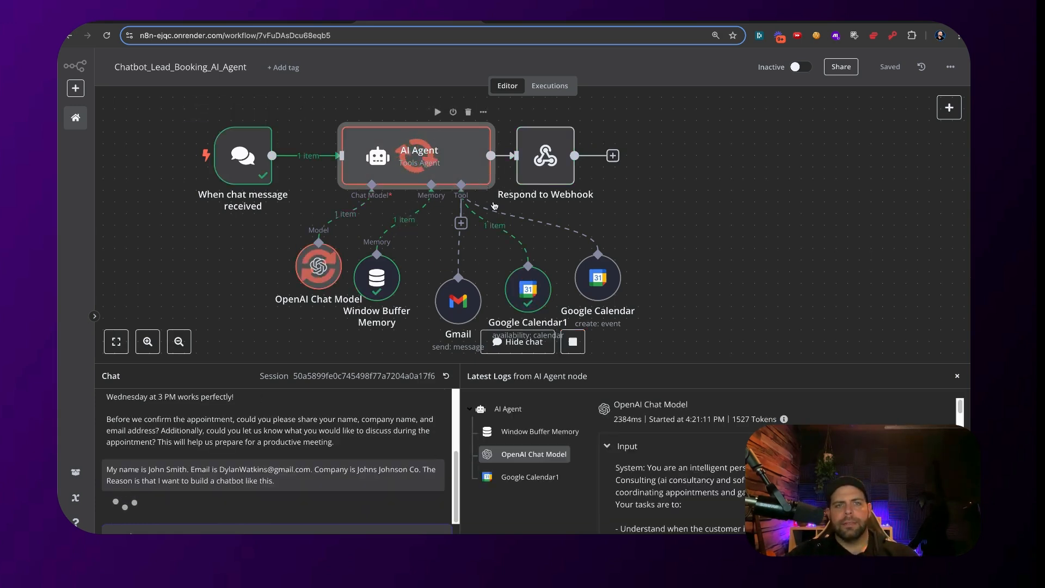
- Check the proposed appointment details and send "Yes. Lets book the meeting can you send me an email with the details."
scroll(532, 275, "down", 1)
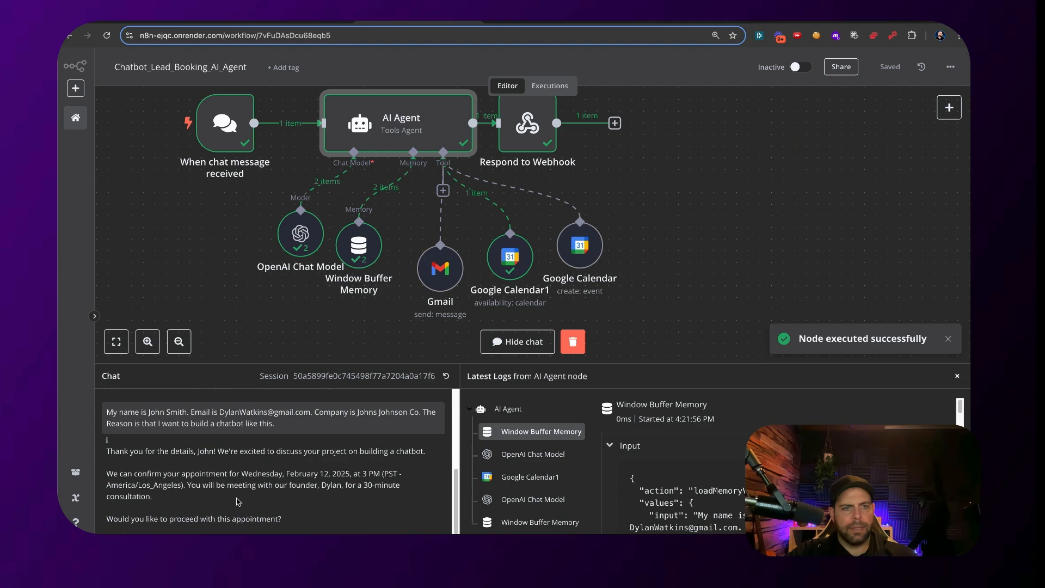
left_click_drag(177, 448, 280, 523)
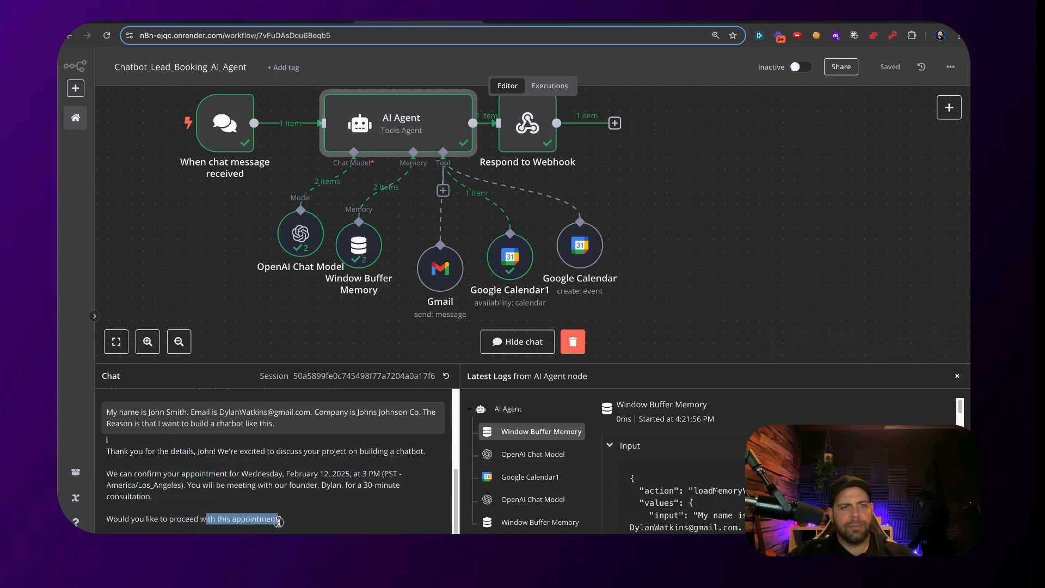
left_click(280, 532)
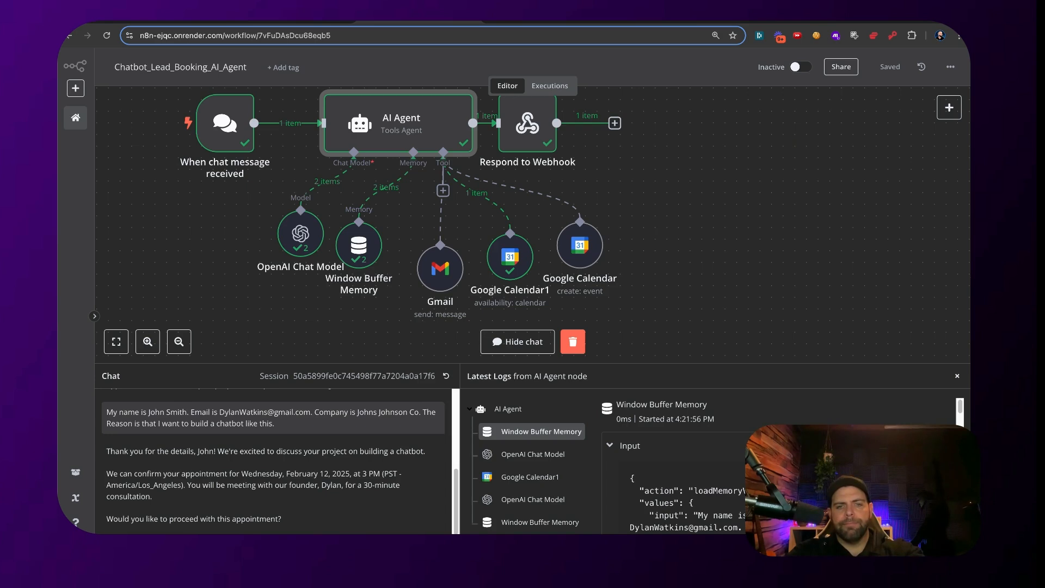
key("Return")
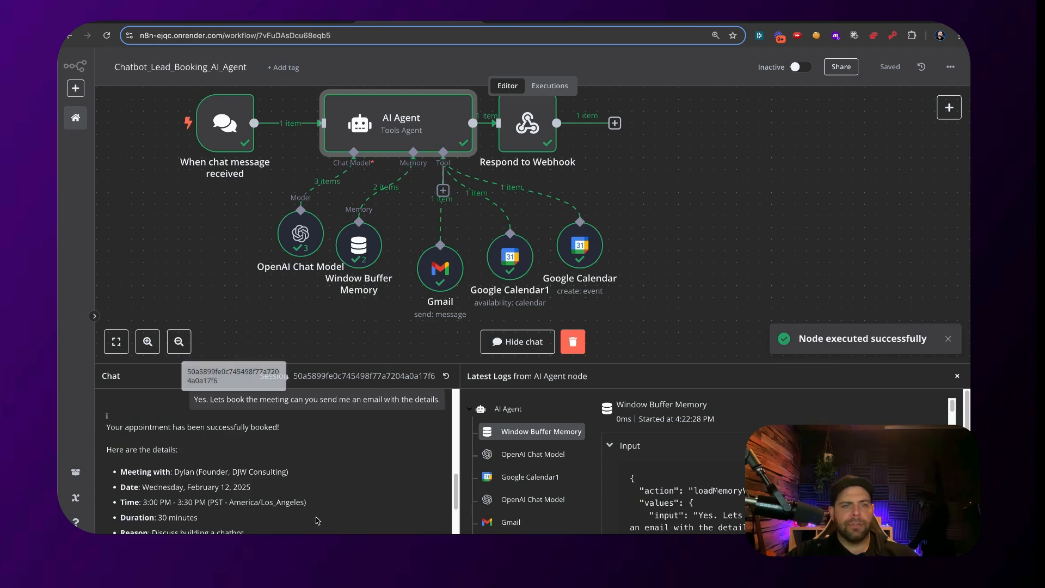
- Review the agent's booking reply, switch to Google Calendar and inspect the Discovery Meeting event on Wednesday, February 12 at 3 PM
scroll(294, 490, "down", 3)
left_click_drag(169, 466, 319, 521)
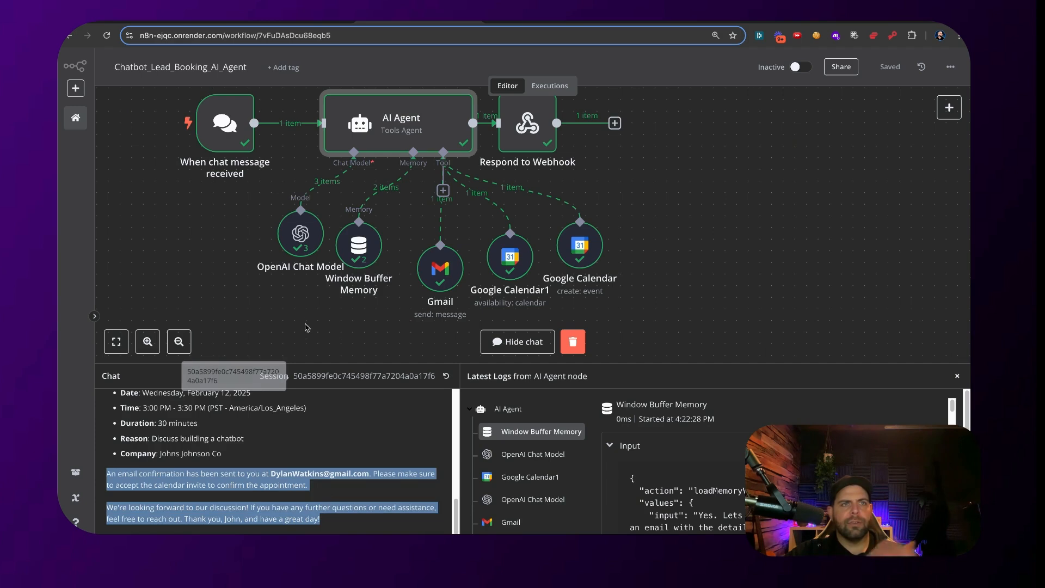
left_click(288, 20)
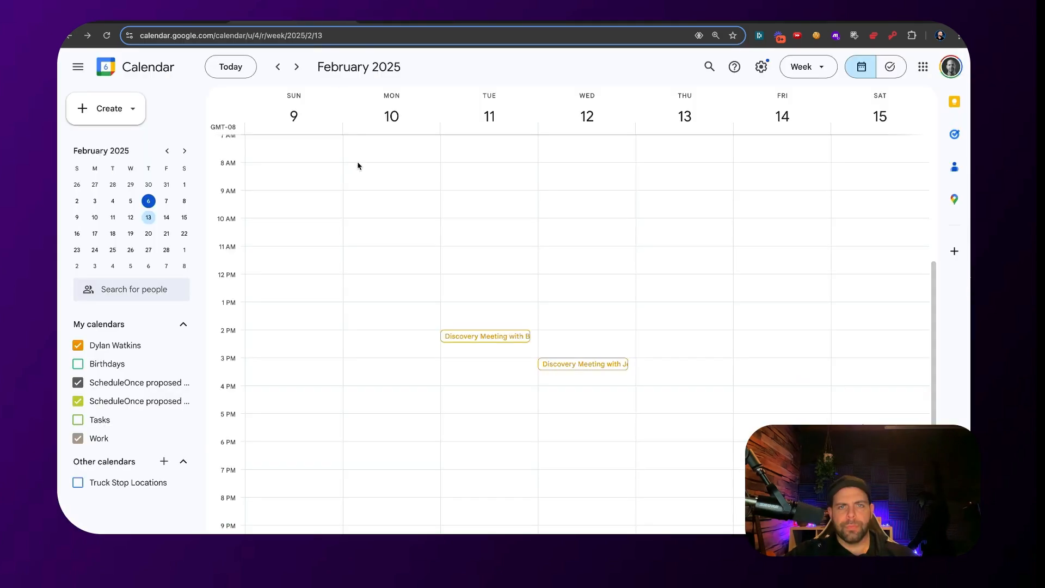
left_click(550, 365)
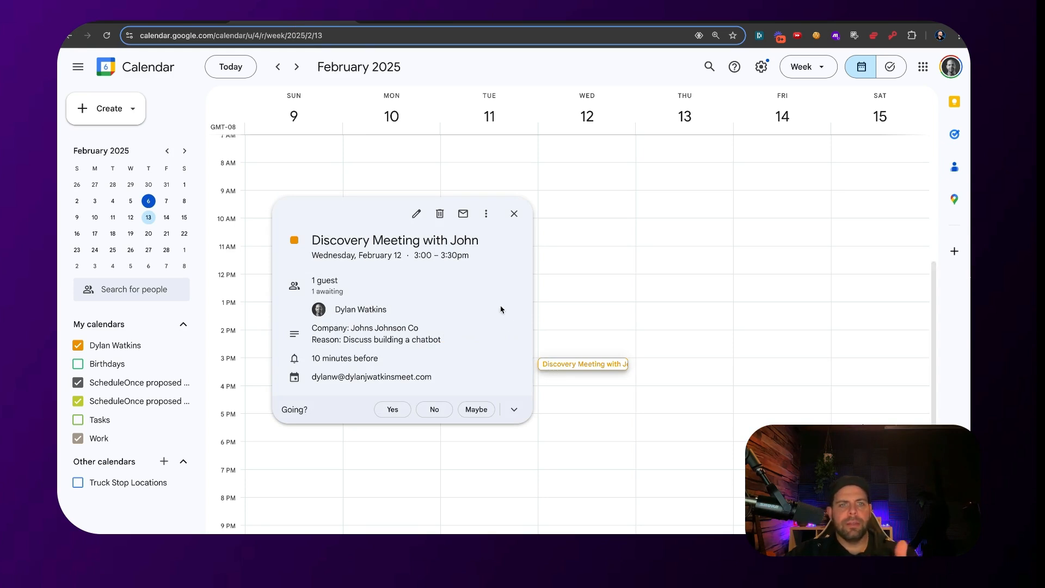
left_click_drag(453, 301, 401, 379)
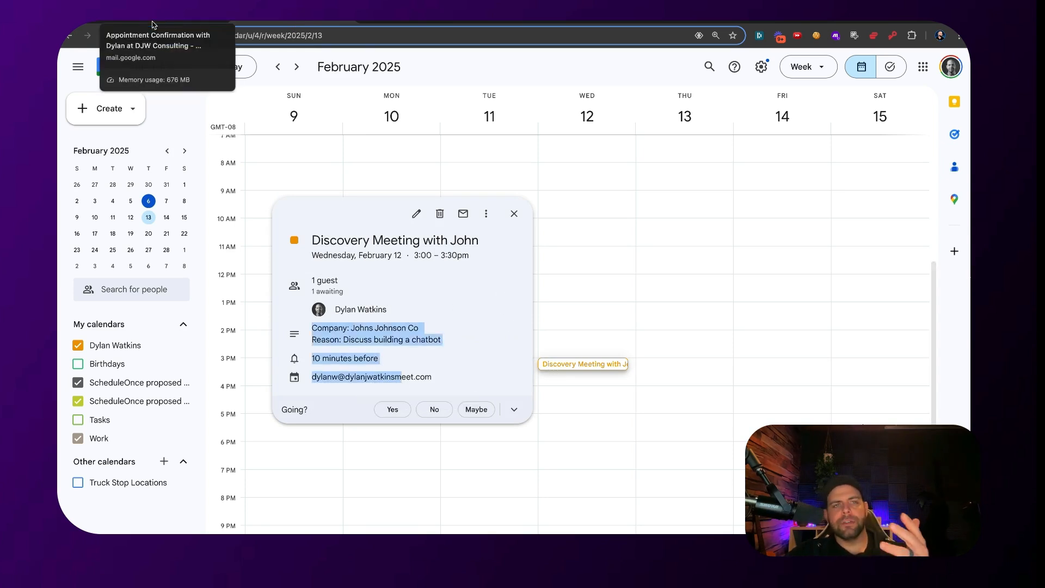
- Switch to Gmail and read the body of the "Appointment Confirmation with DJW Consulting" email
left_click(152, 25)
left_click(413, 142)
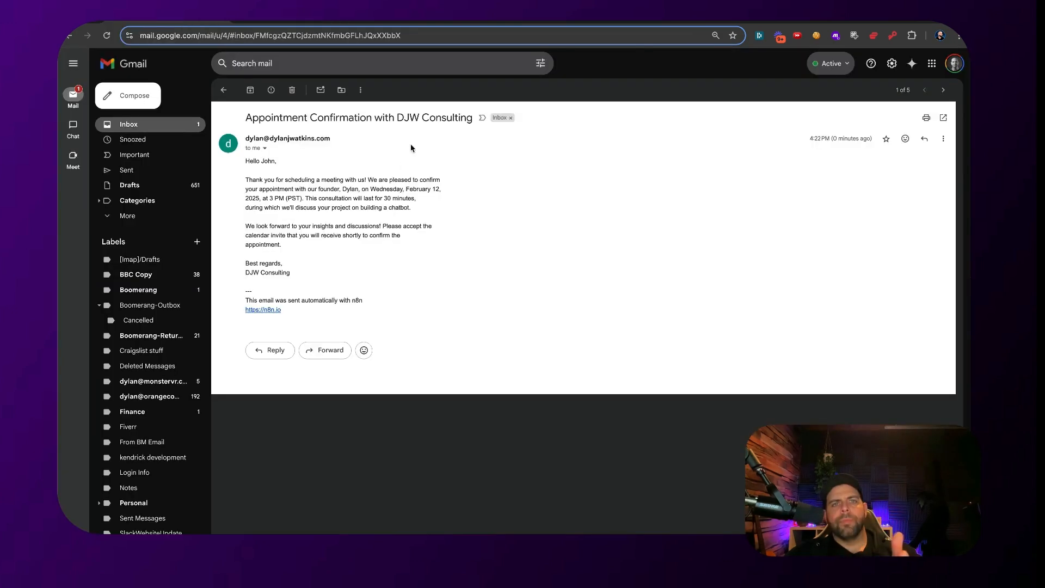
left_click_drag(279, 161, 366, 274)
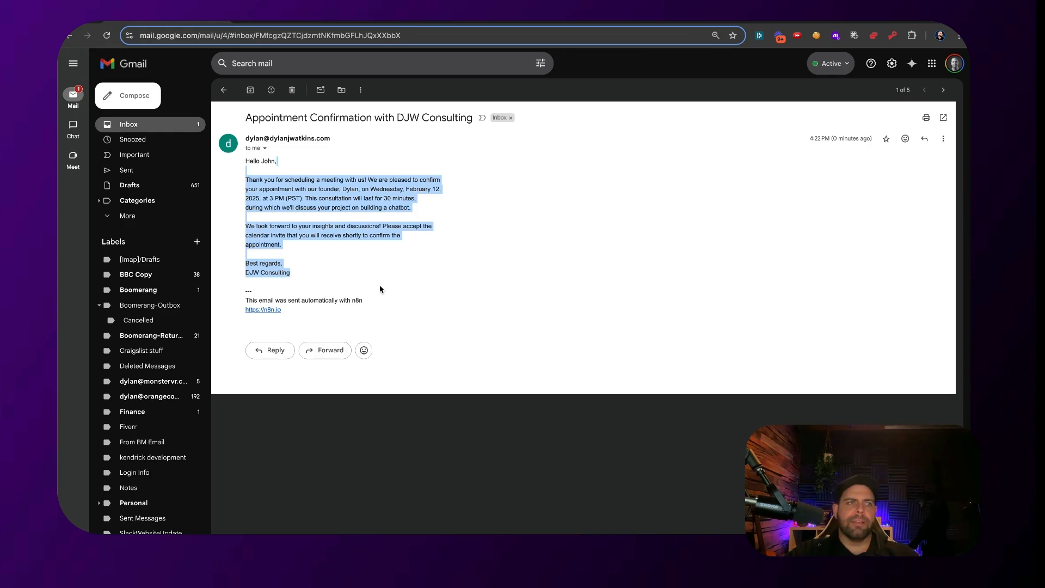